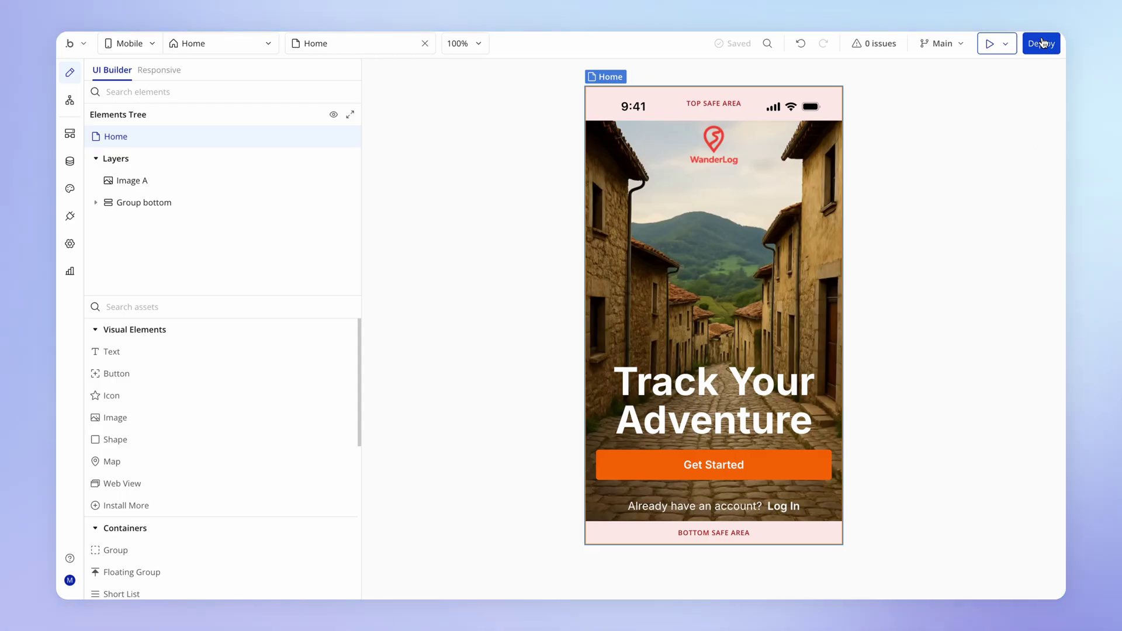
Deploy live as a new major mobile build 1.0.0 described 'First public version'
{"action": "left_click", "coordinate": [1042, 43]}
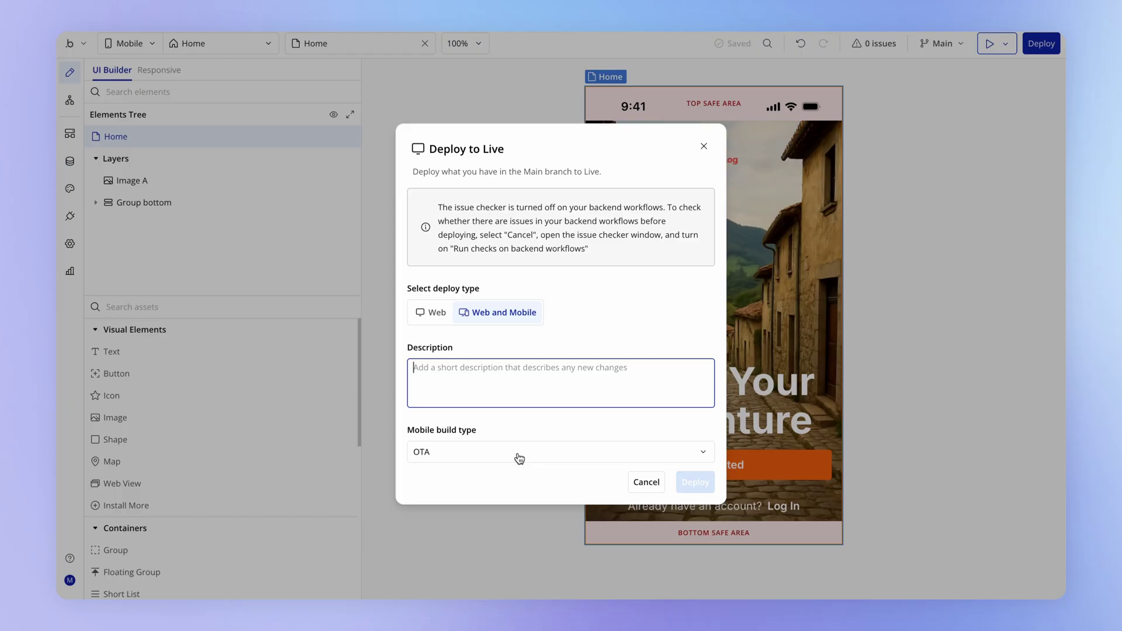
{"action": "left_click", "coordinate": [519, 458]}
{"action": "left_click", "coordinate": [492, 503]}
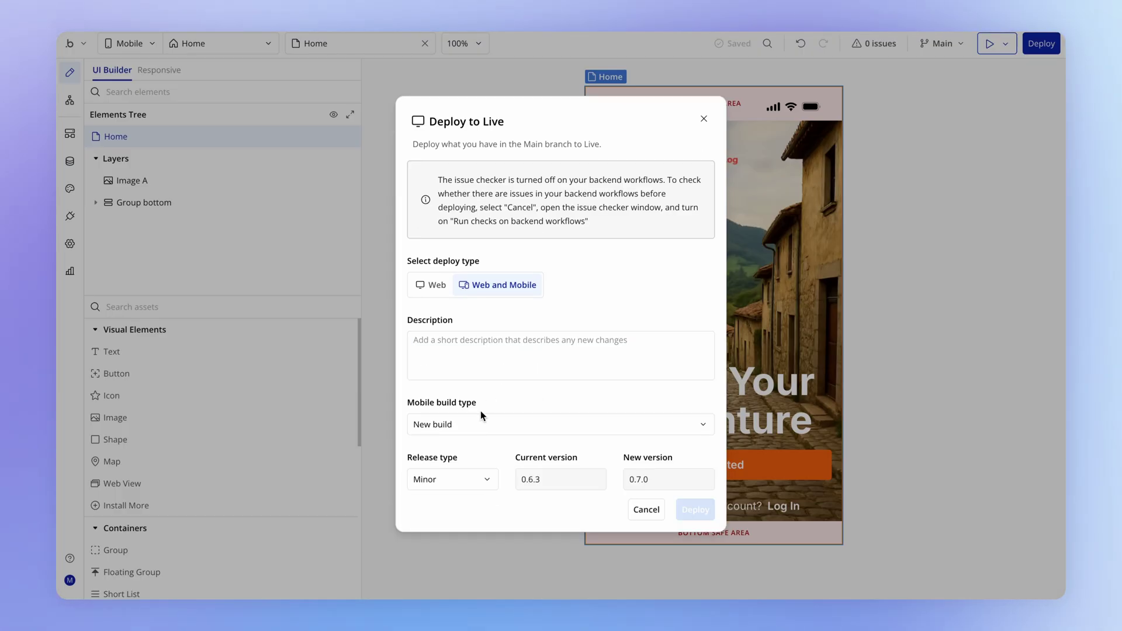
{"action": "left_click", "coordinate": [466, 480]}
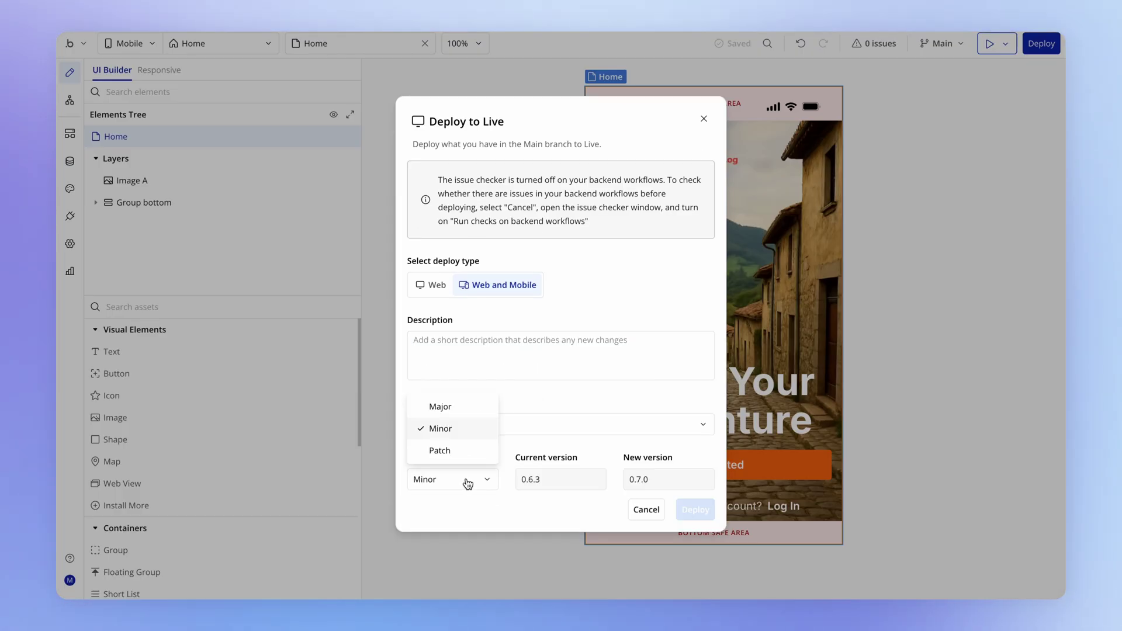
{"action": "left_click", "coordinate": [463, 407]}
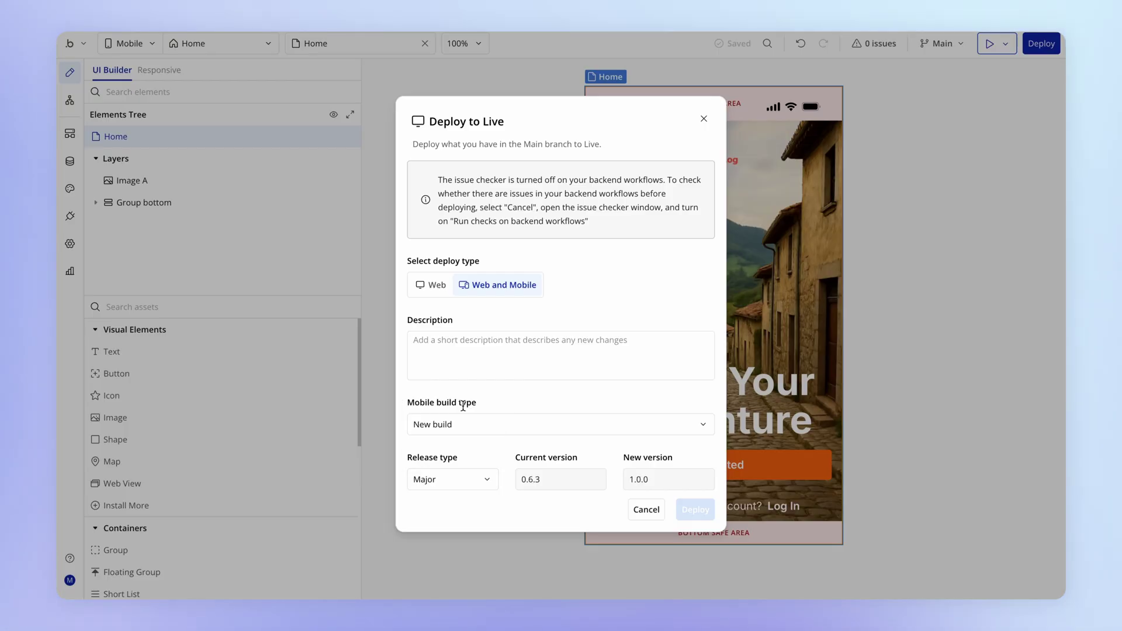
{"action": "left_click", "coordinate": [559, 350]}
{"action": "type", "text": "First public version"}
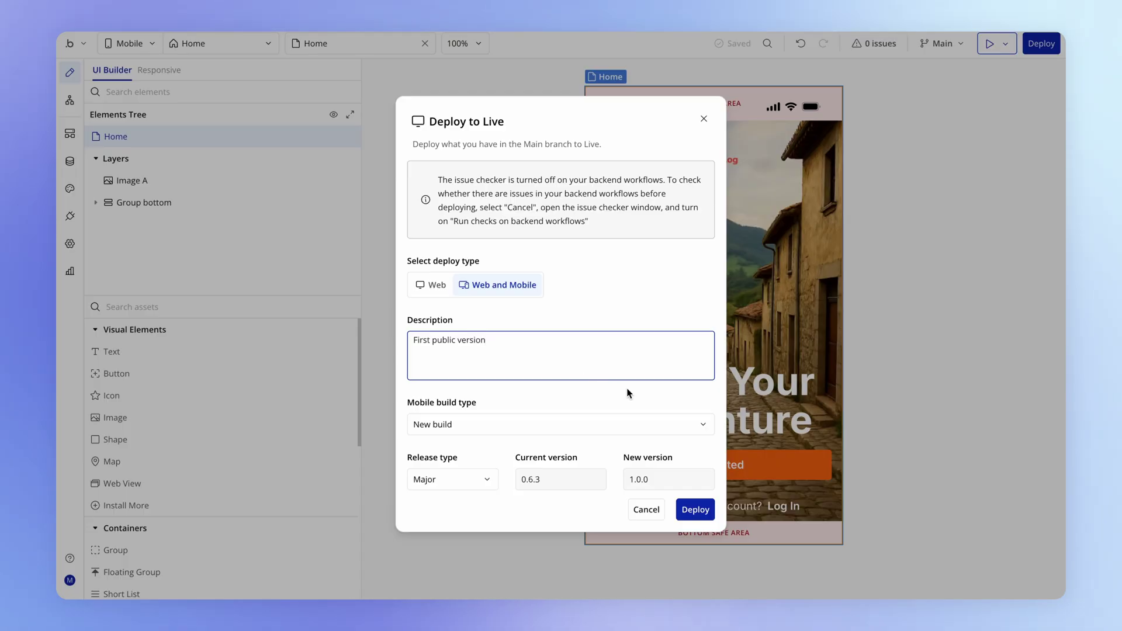
{"action": "left_click", "coordinate": [645, 389]}
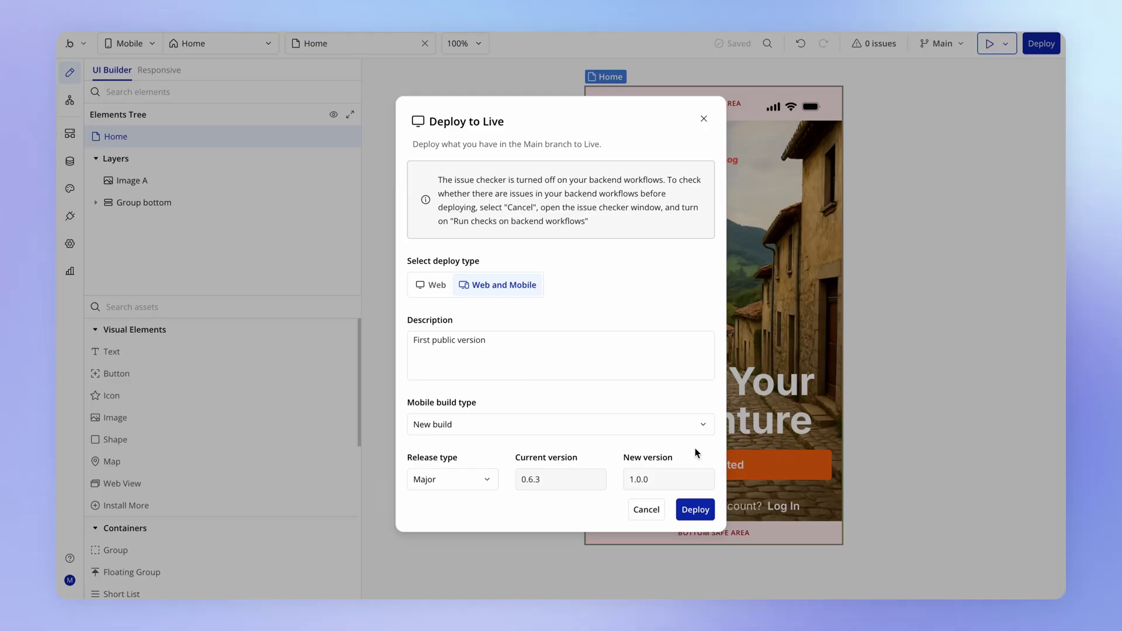
{"action": "left_click", "coordinate": [704, 512]}
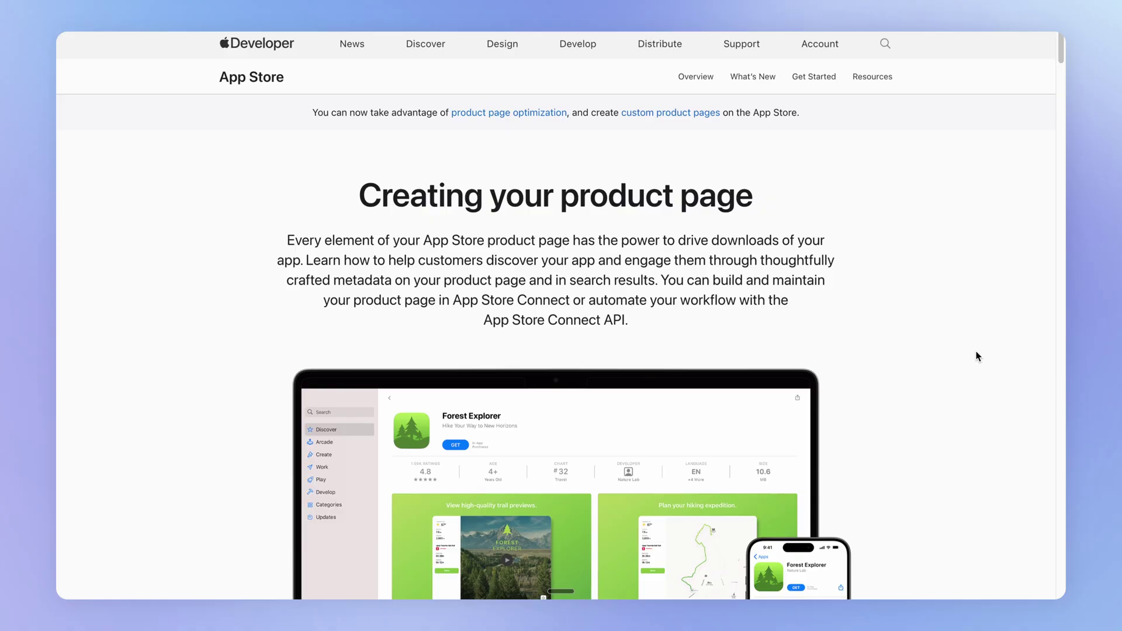
Scroll Apple's product page guide through App name, Icon, Subtitle, App previews and Screenshots
{"action": "scroll", "coordinate": [962, 374], "scroll_direction": "down", "scroll_amount": 10}
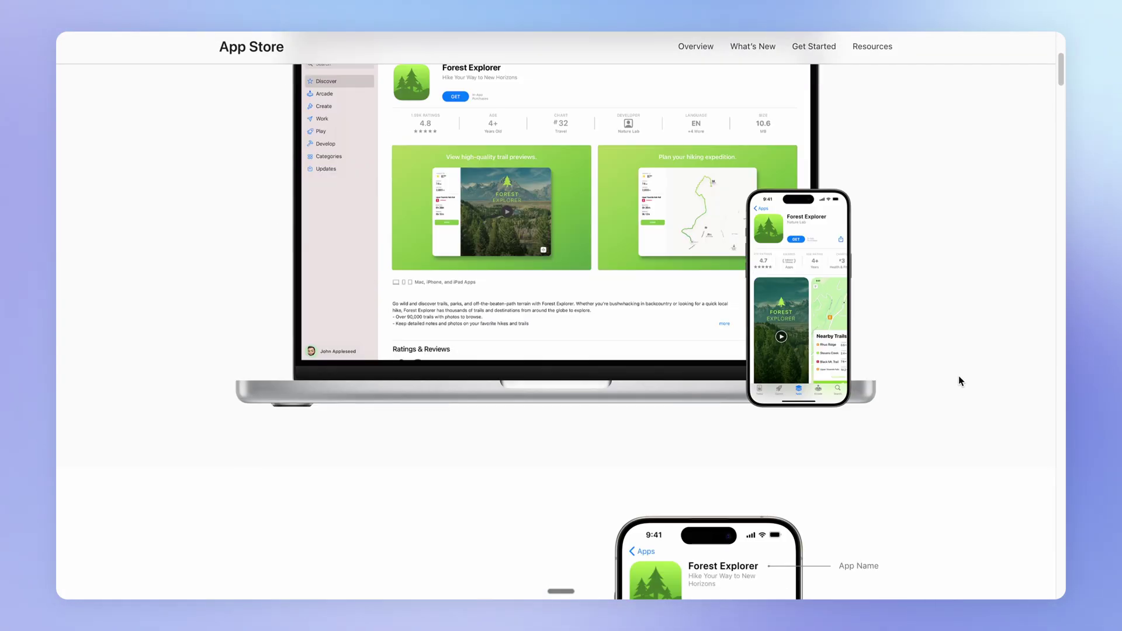
{"action": "scroll", "coordinate": [958, 380], "scroll_direction": "down", "scroll_amount": 7}
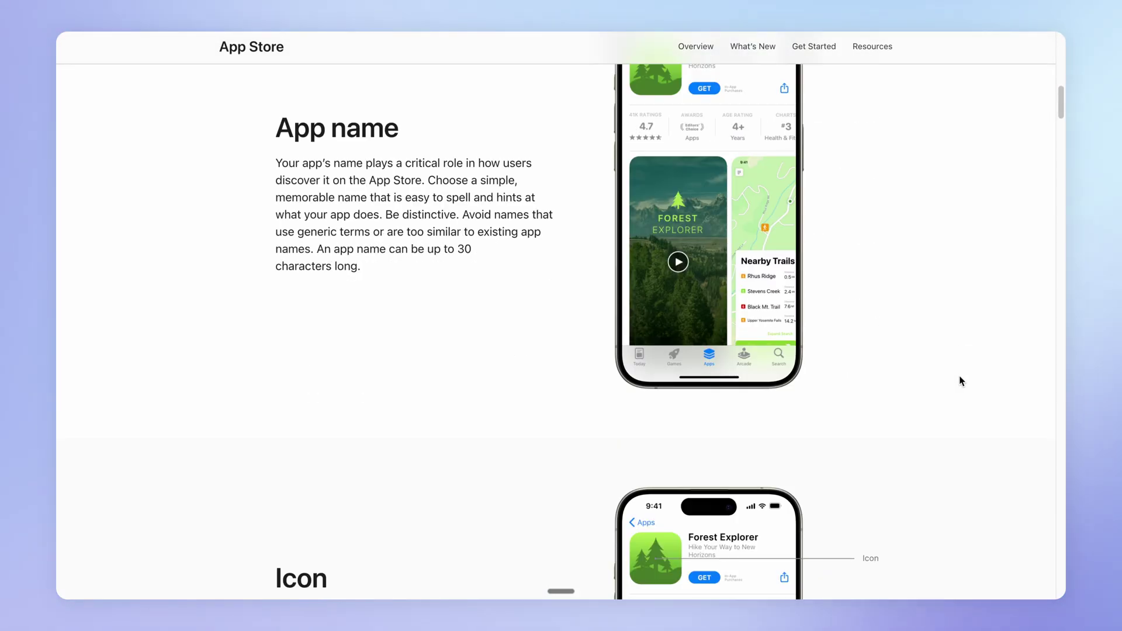
{"action": "scroll", "coordinate": [959, 380], "scroll_direction": "down", "scroll_amount": 12}
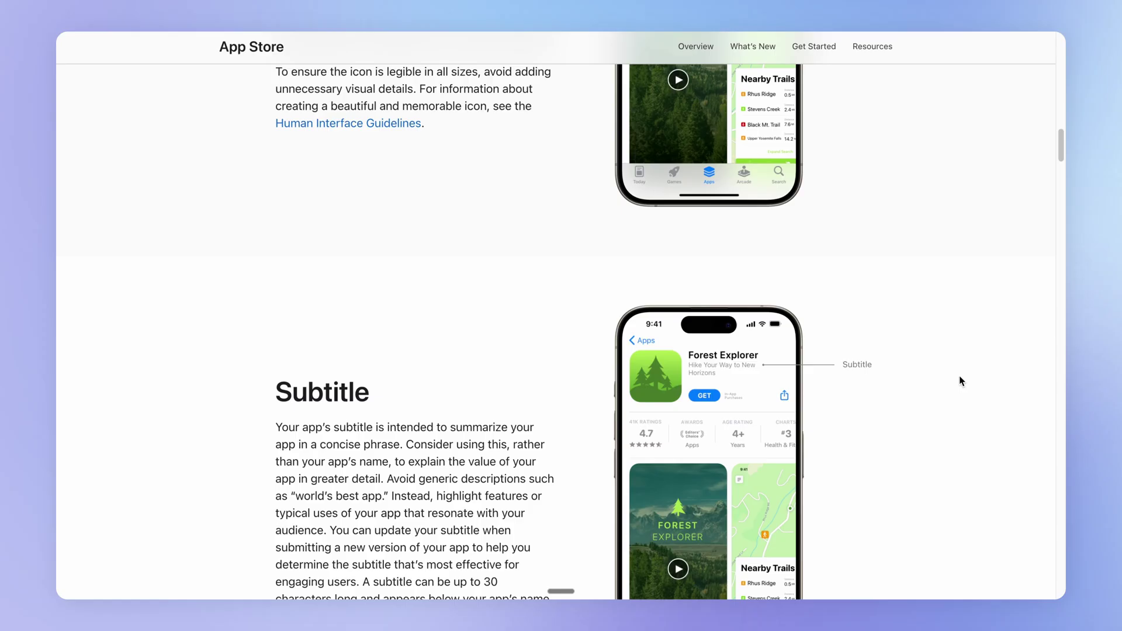
{"action": "scroll", "coordinate": [960, 380], "scroll_direction": "down", "scroll_amount": 10}
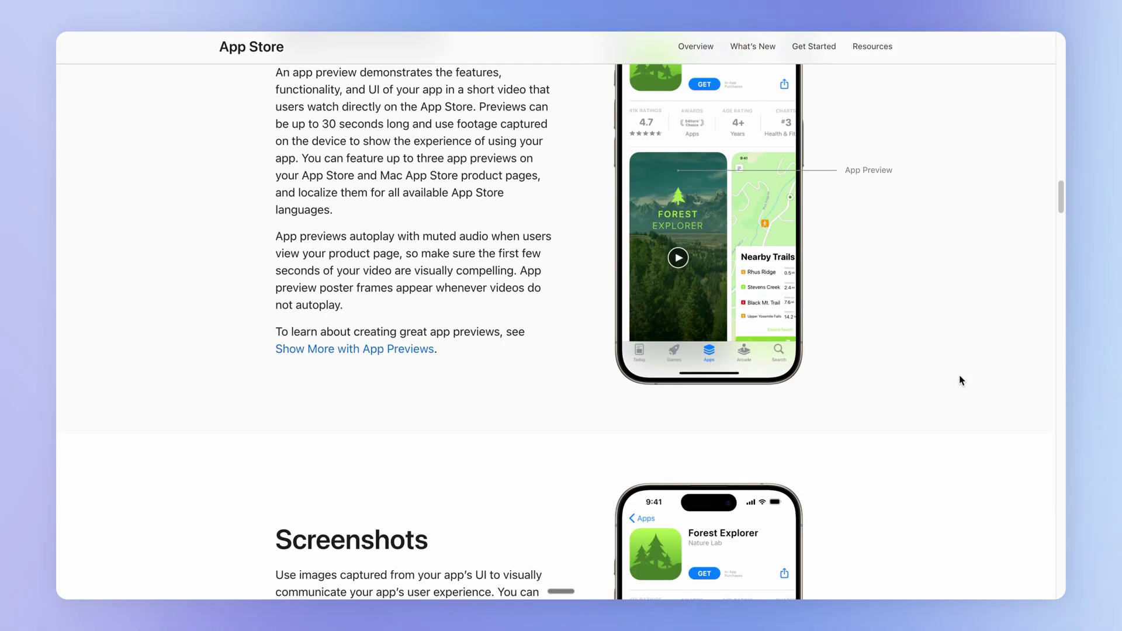
{"action": "scroll", "coordinate": [960, 380], "scroll_direction": "down", "scroll_amount": 4}
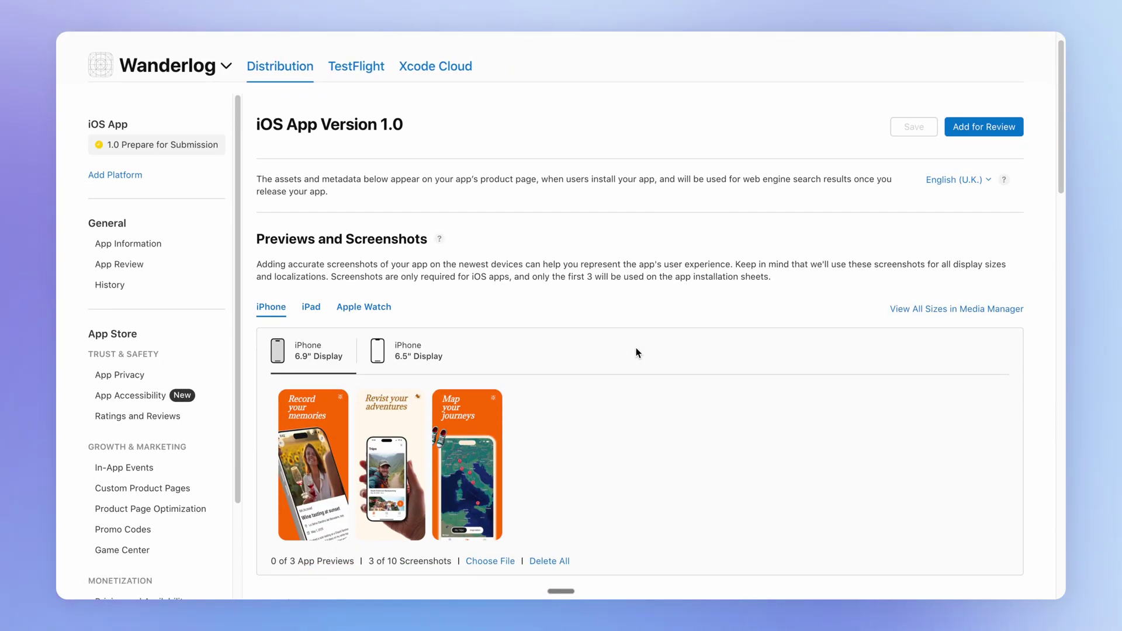
{"action": "scroll", "coordinate": [637, 352], "scroll_direction": "down", "scroll_amount": 2}
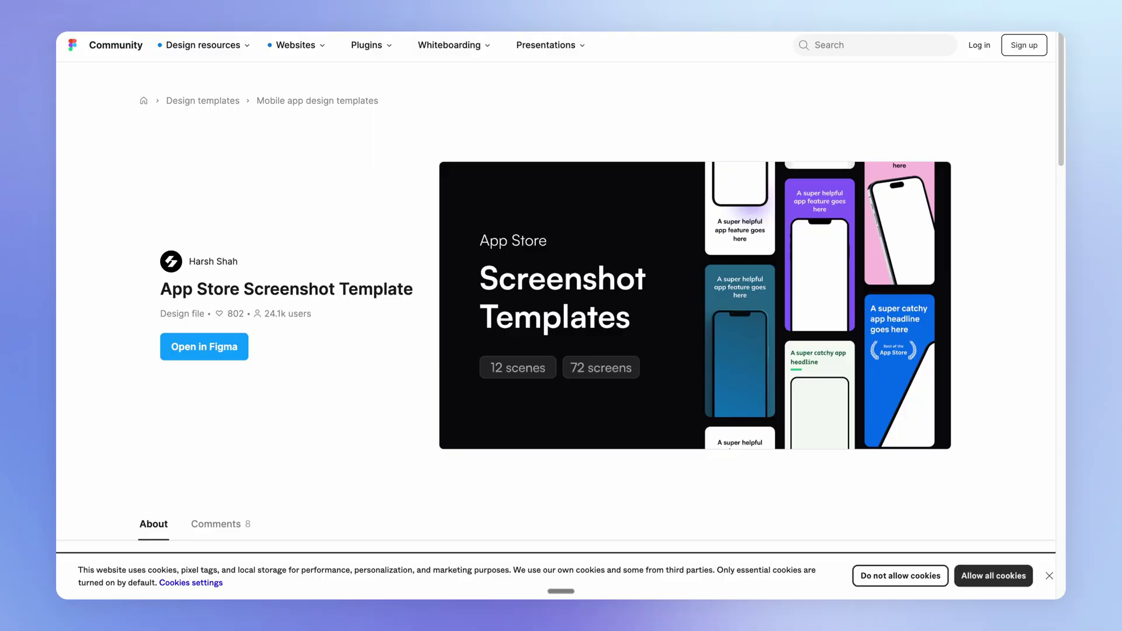
Allow all cookies on the App Store Screenshot Template page
{"action": "left_click", "coordinate": [993, 576]}
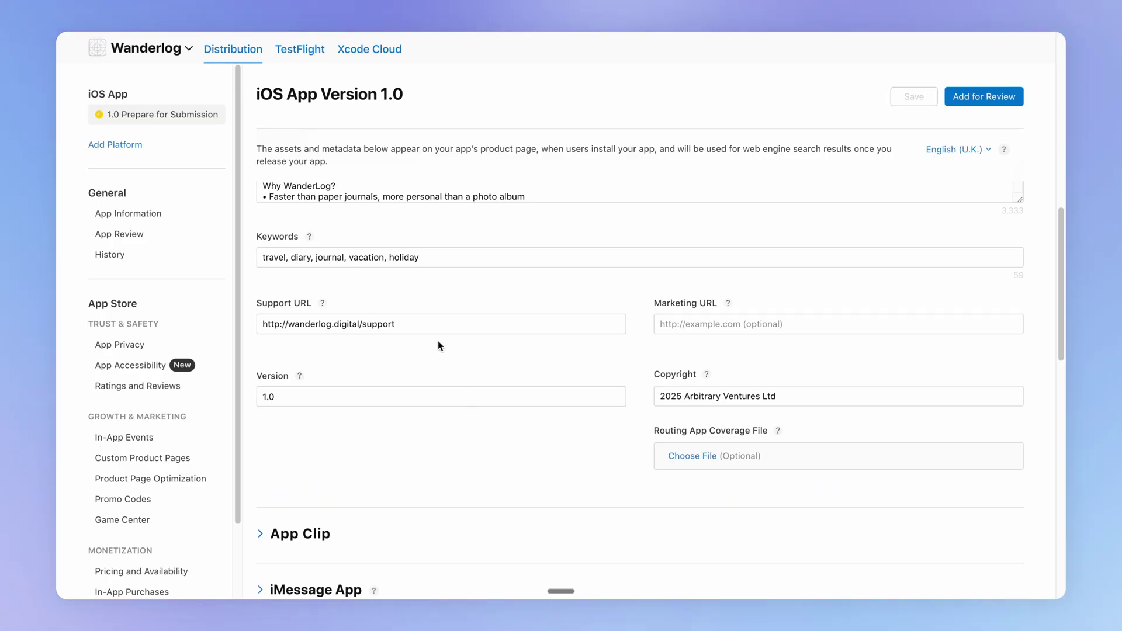
{"action": "left_click_drag", "start_coordinate": [431, 324], "coordinate": [264, 325]}
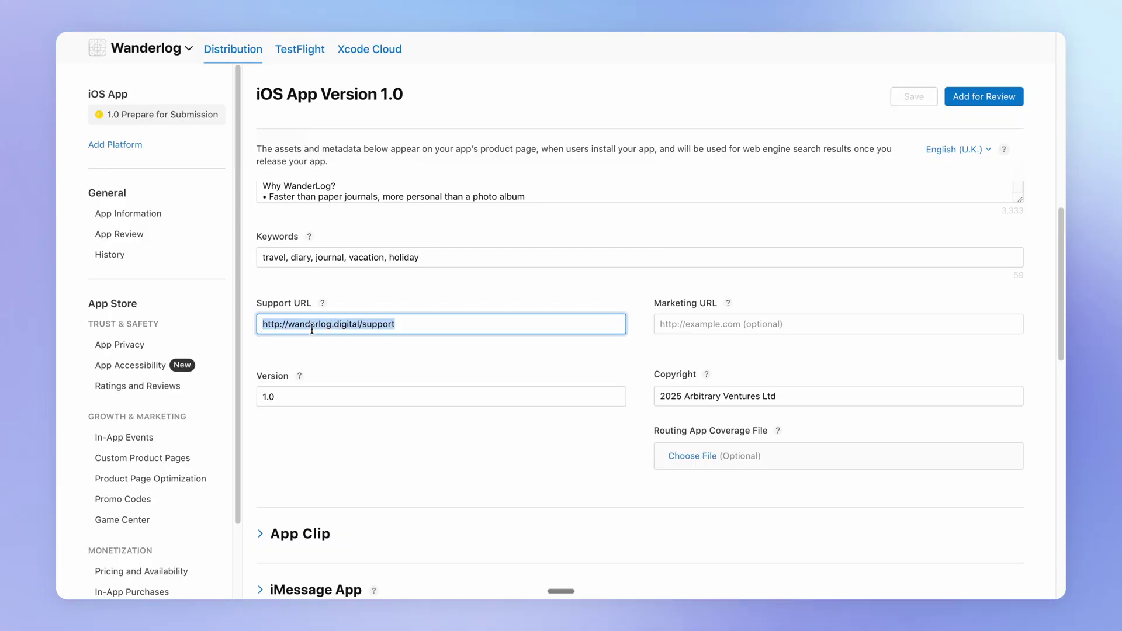
{"action": "left_click", "coordinate": [363, 348]}
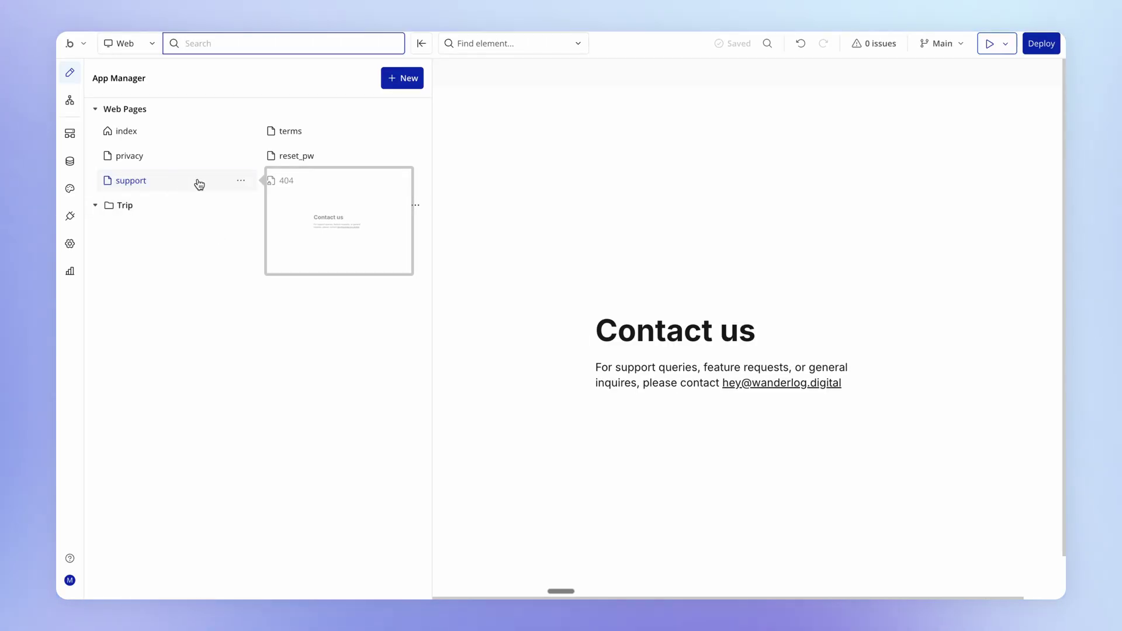
Open the 'support' page and move its property panel off to the right
{"action": "left_click", "coordinate": [217, 175]}
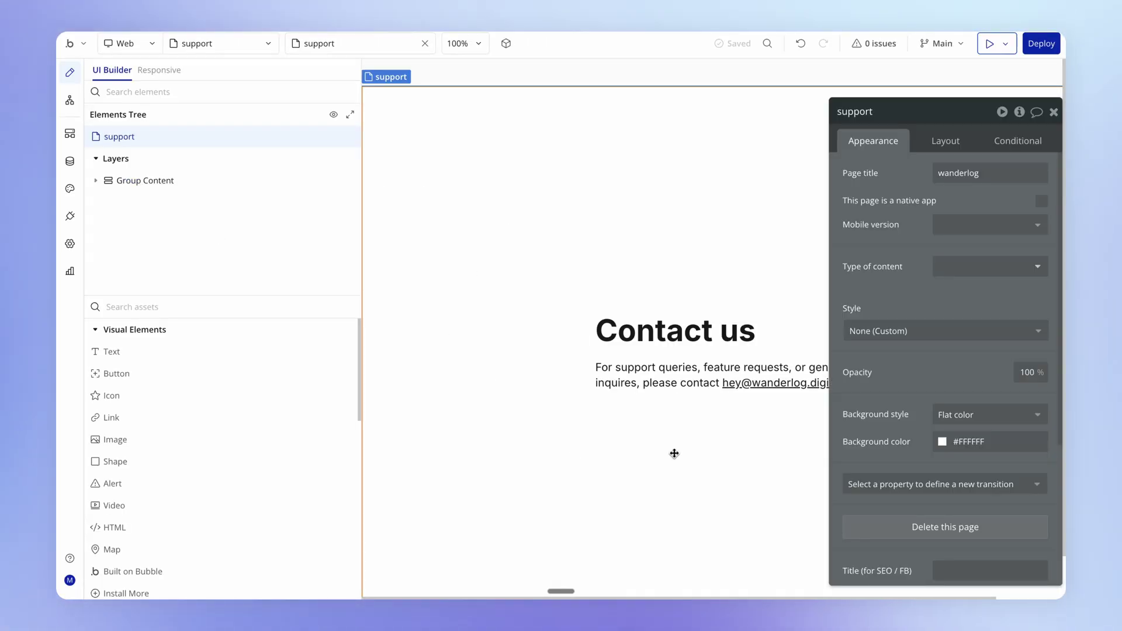
{"action": "left_click_drag", "start_coordinate": [951, 395], "coordinate": [1075, 463]}
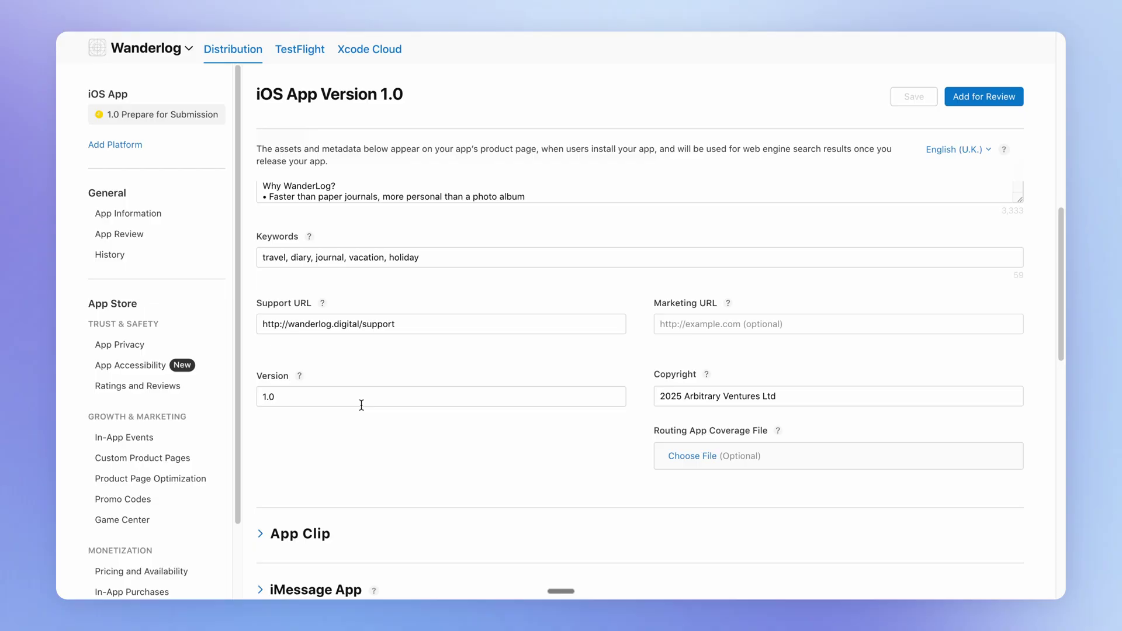
Add build 1.0.0 to iOS app version 1.0
{"action": "scroll", "coordinate": [361, 420], "scroll_direction": "down", "scroll_amount": 5}
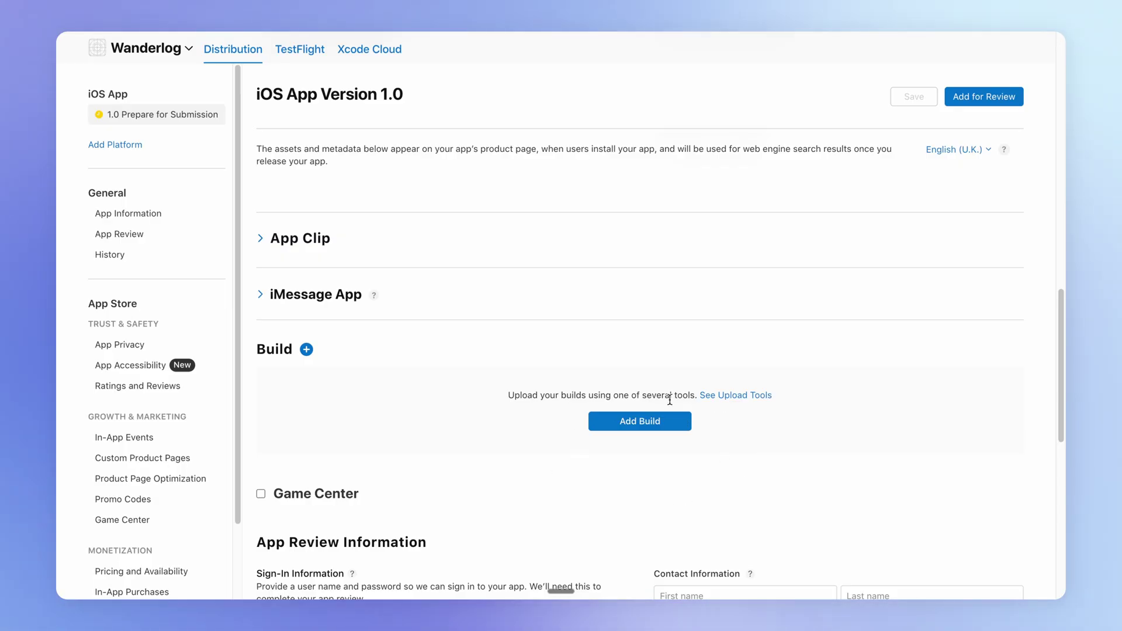
{"action": "left_click", "coordinate": [668, 422]}
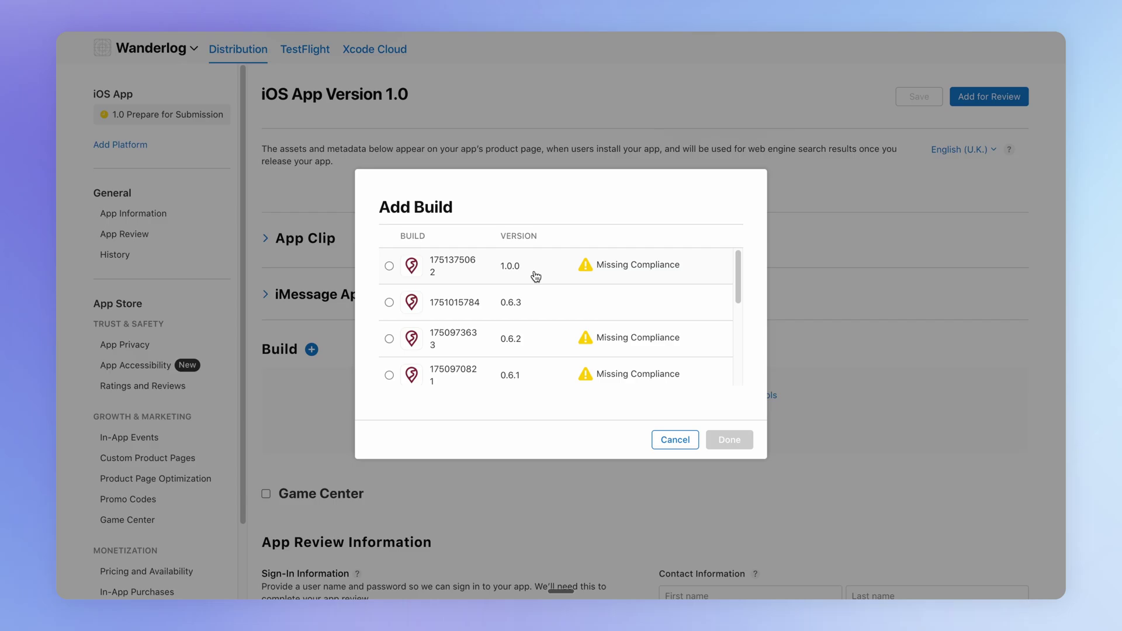
{"action": "left_click", "coordinate": [389, 266]}
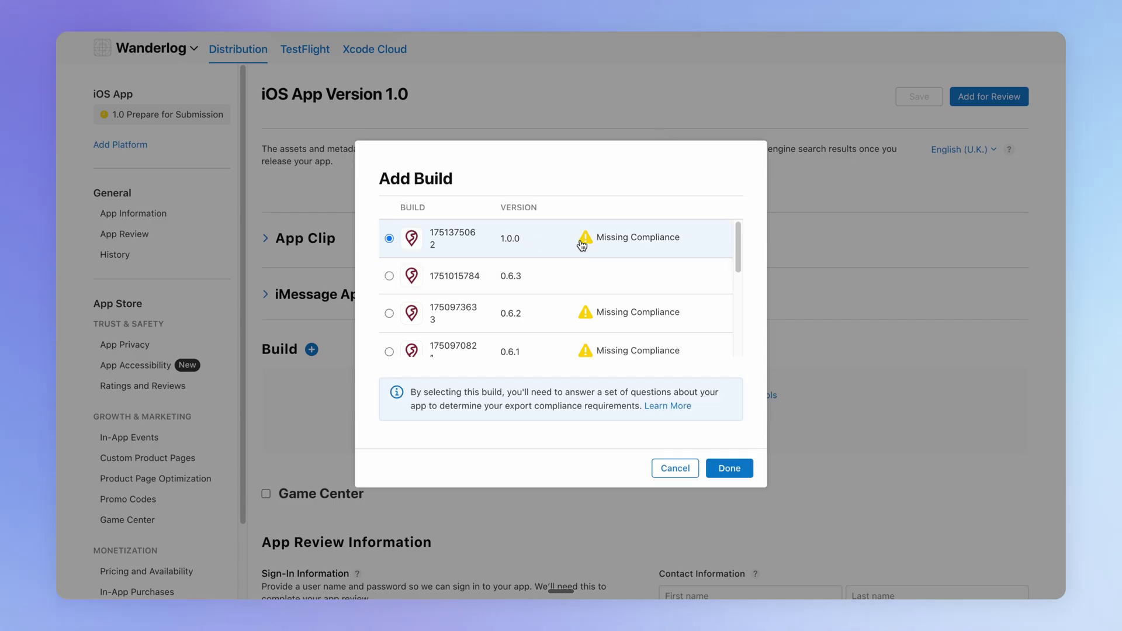
{"action": "left_click", "coordinate": [730, 475]}
Set export compliance to 'None of the algorithms mentioned above' and save
{"action": "left_click", "coordinate": [708, 408]}
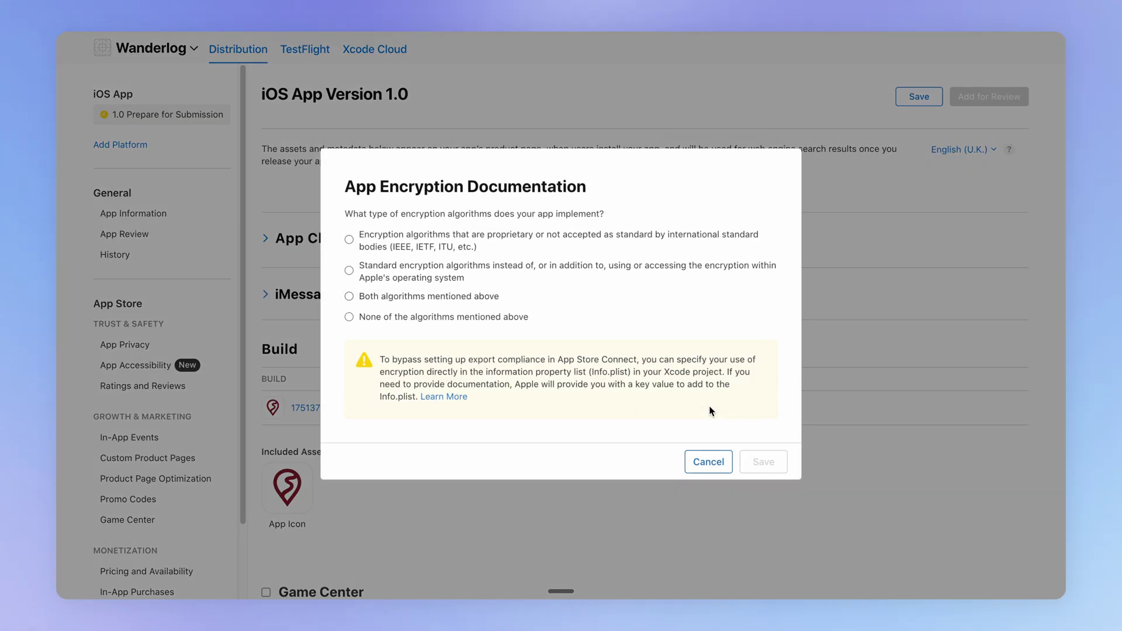
{"action": "left_click", "coordinate": [405, 319]}
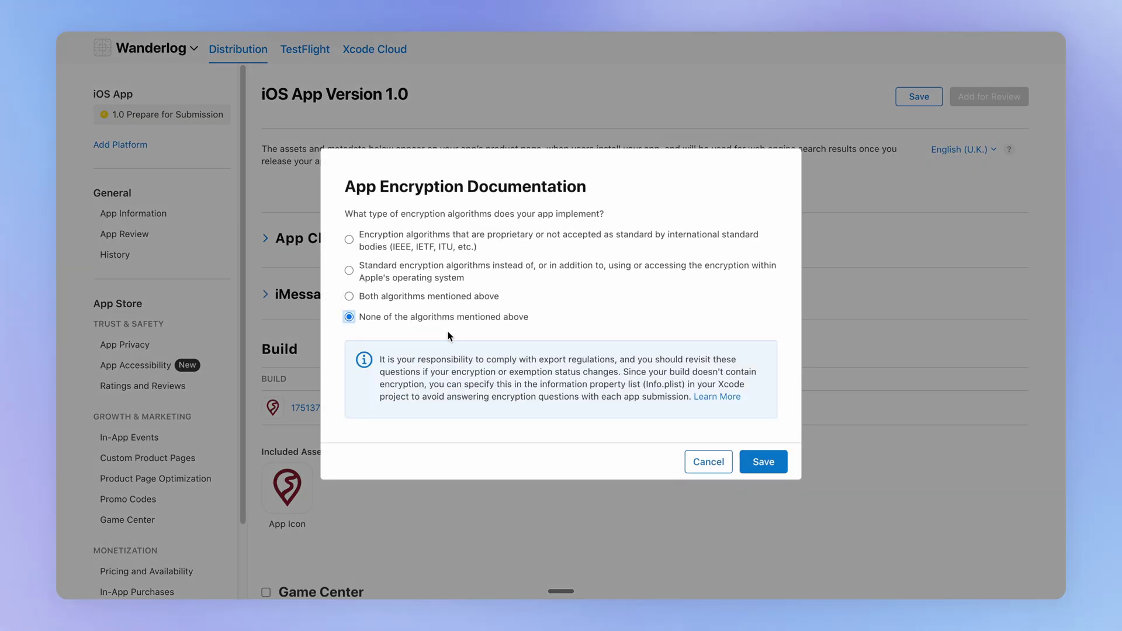
{"action": "left_click", "coordinate": [763, 461]}
{"action": "scroll", "coordinate": [601, 394], "scroll_direction": "down", "scroll_amount": 5}
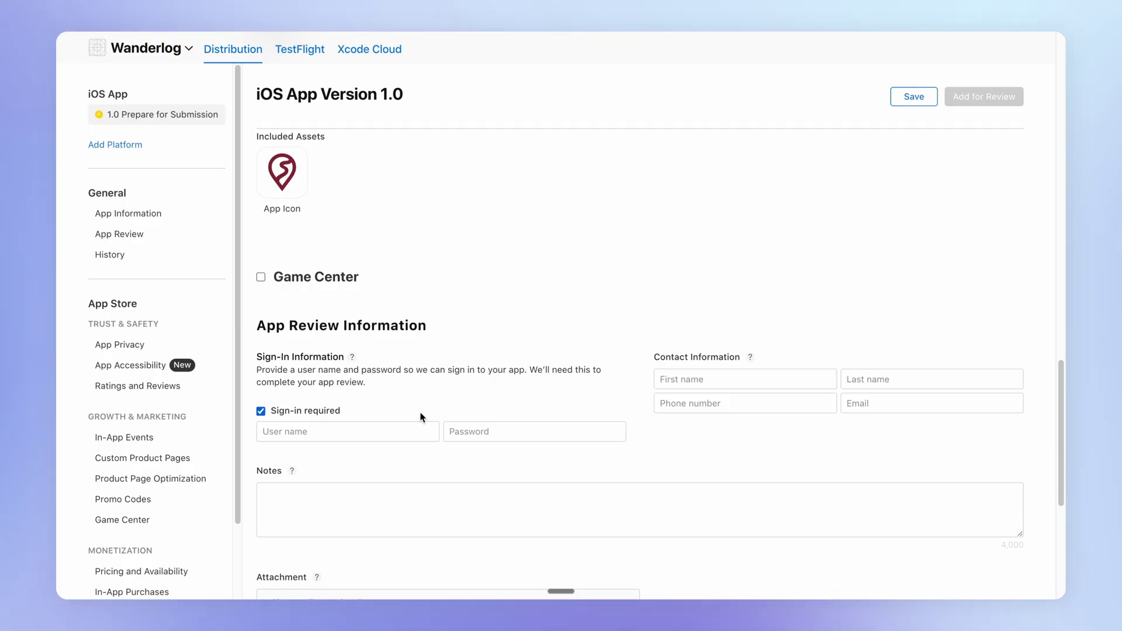
Enter the demo account's e-mail and password as the App Review sign-in details
{"action": "left_click", "coordinate": [421, 430]}
{"action": "left_click", "coordinate": [484, 430]}
{"action": "type", "text": "pa"}
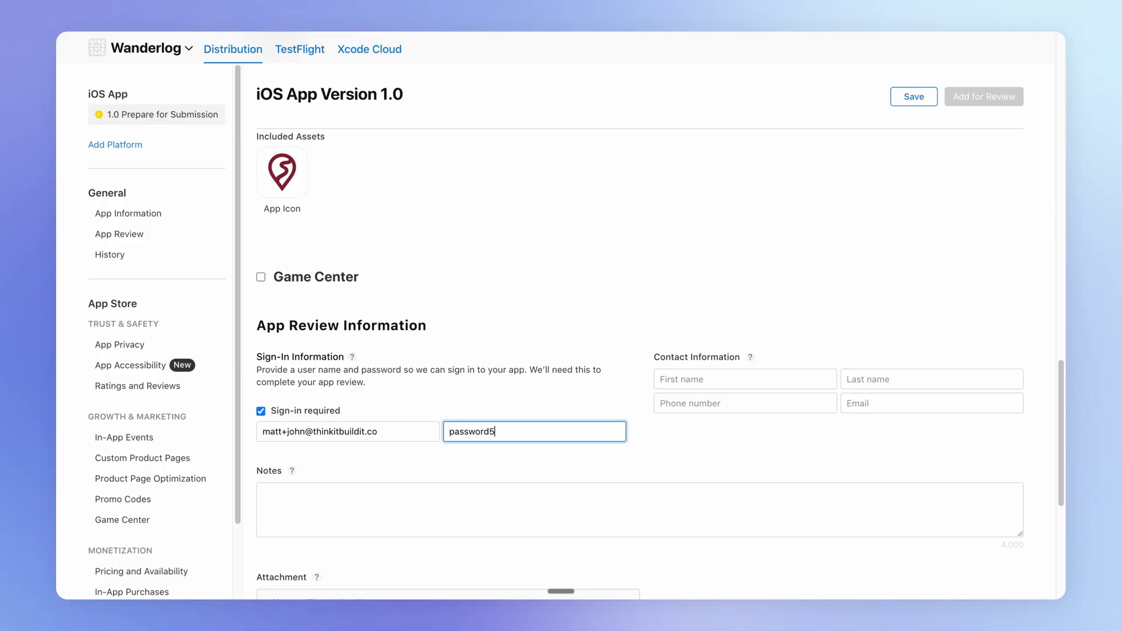
{"action": "type", "text": "ssword5"}
{"action": "left_click", "coordinate": [408, 430]}
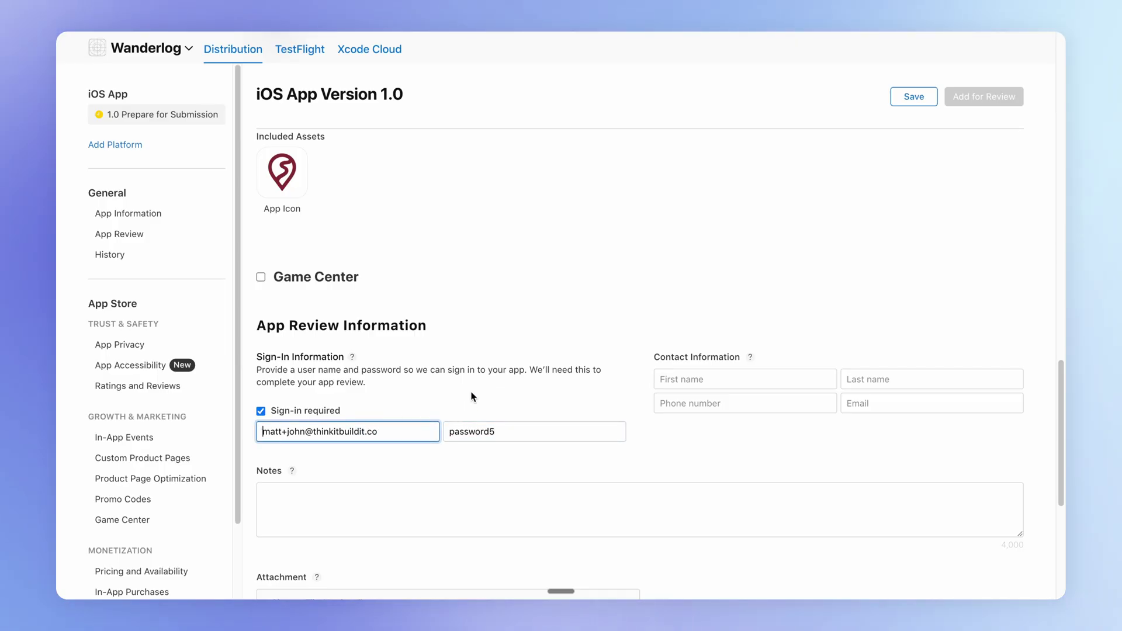
{"action": "left_click", "coordinate": [465, 461]}
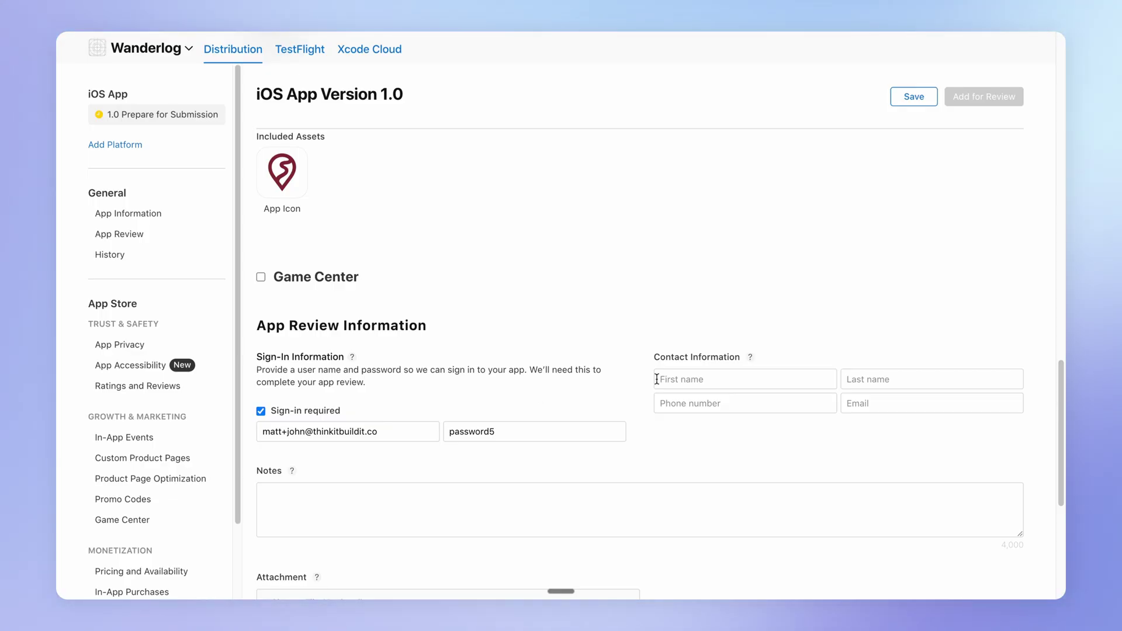
Save version 1.0 and try Add for Review, which reports missing required items
{"action": "mouse_move", "coordinate": [751, 357]}
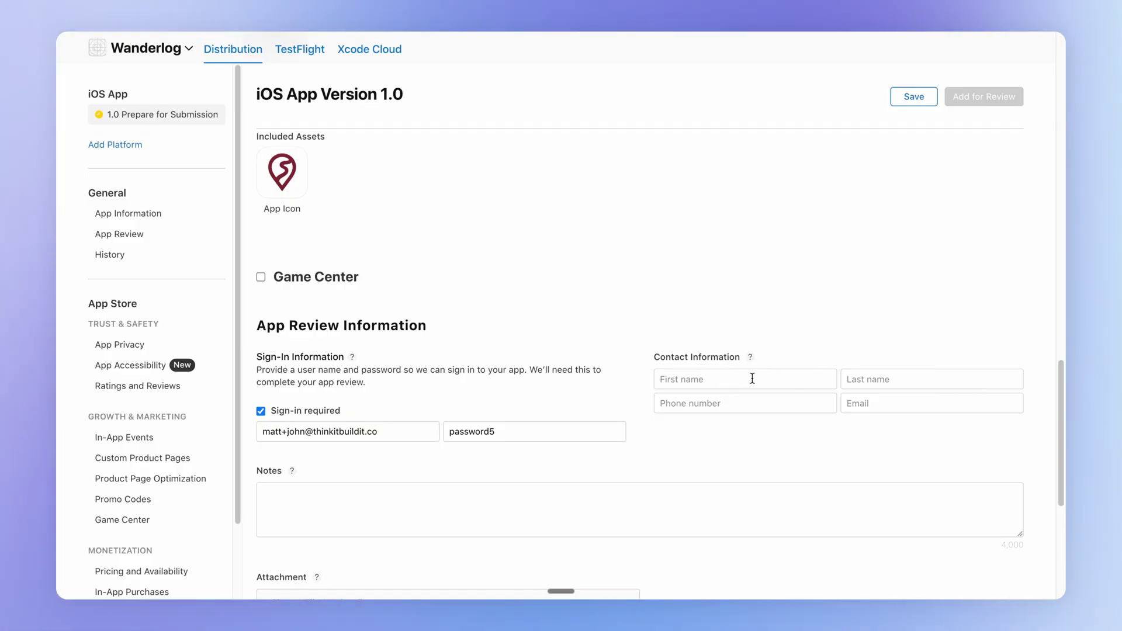
{"action": "scroll", "coordinate": [493, 411], "scroll_direction": "down", "scroll_amount": 6}
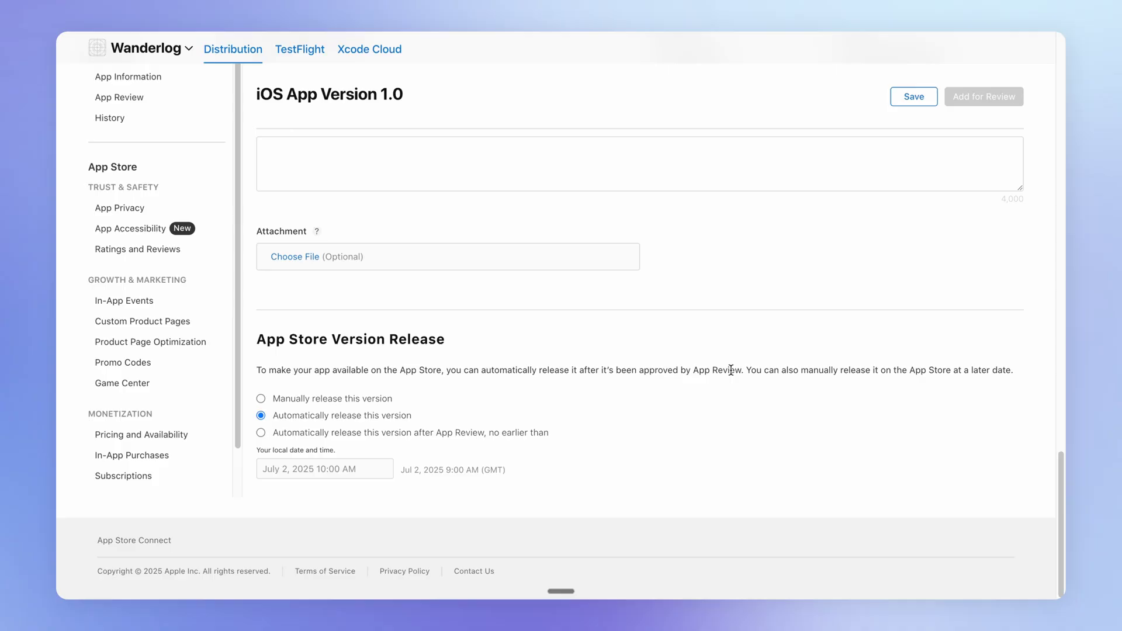
{"action": "left_click", "coordinate": [911, 98]}
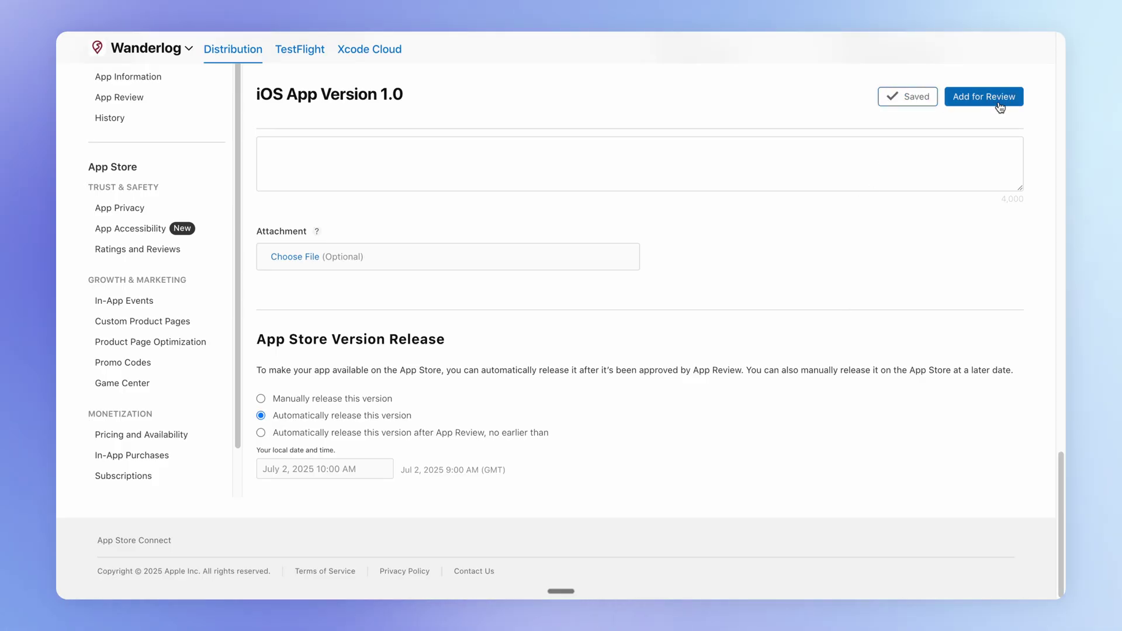
{"action": "left_click", "coordinate": [998, 100]}
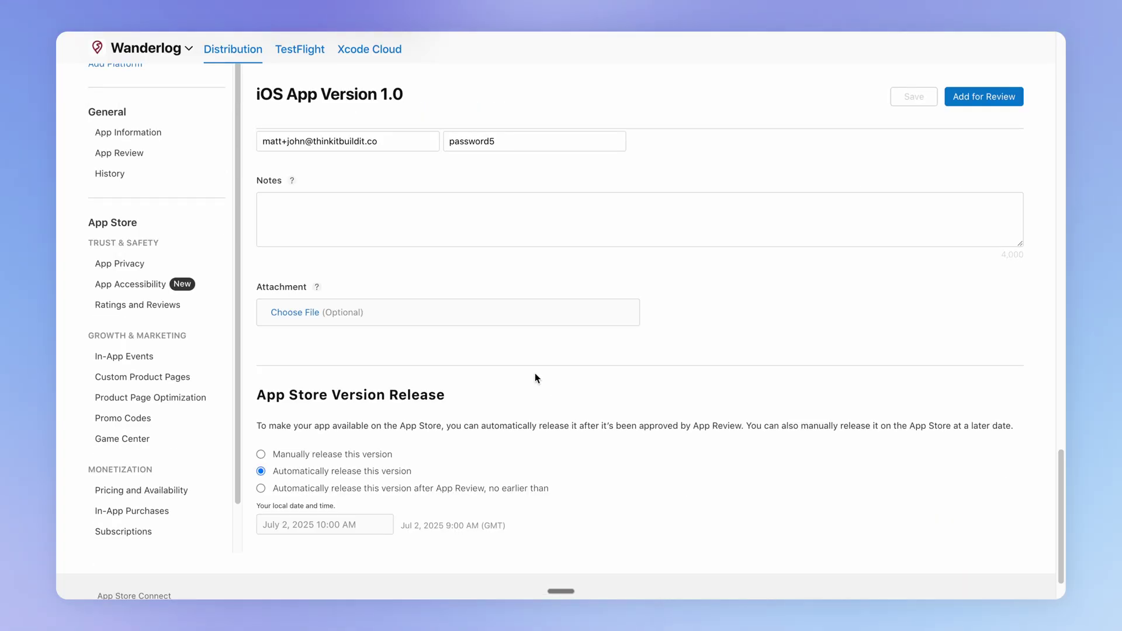
Set subtitle 'Remember every Adventure', primary category Travel, and no third-party content
{"action": "left_click", "coordinate": [129, 133]}
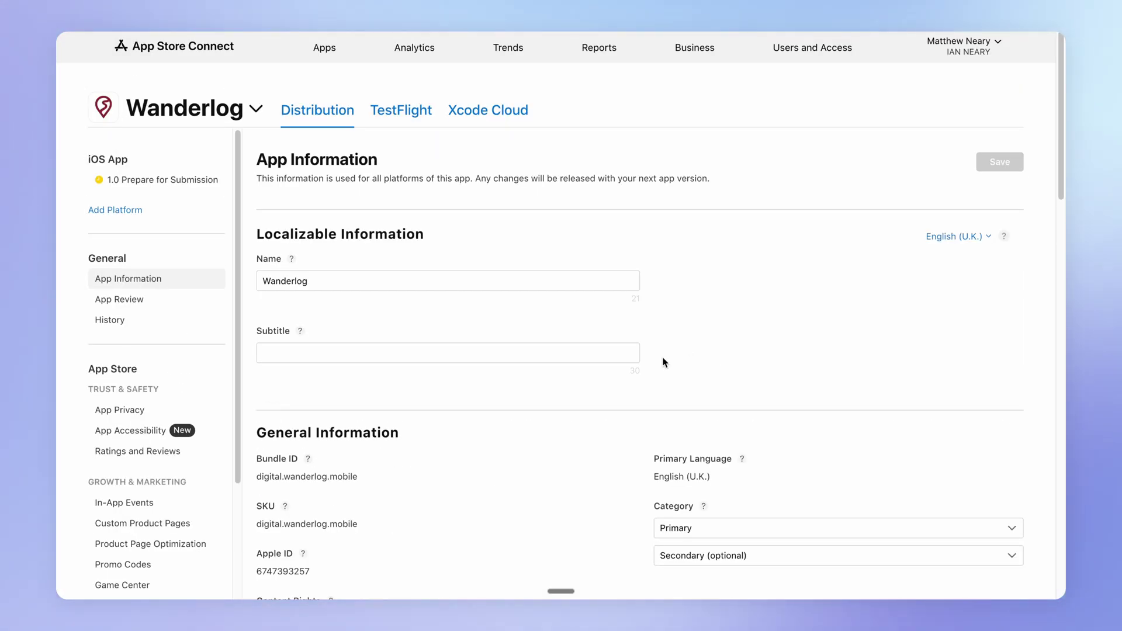
{"action": "left_click", "coordinate": [404, 349]}
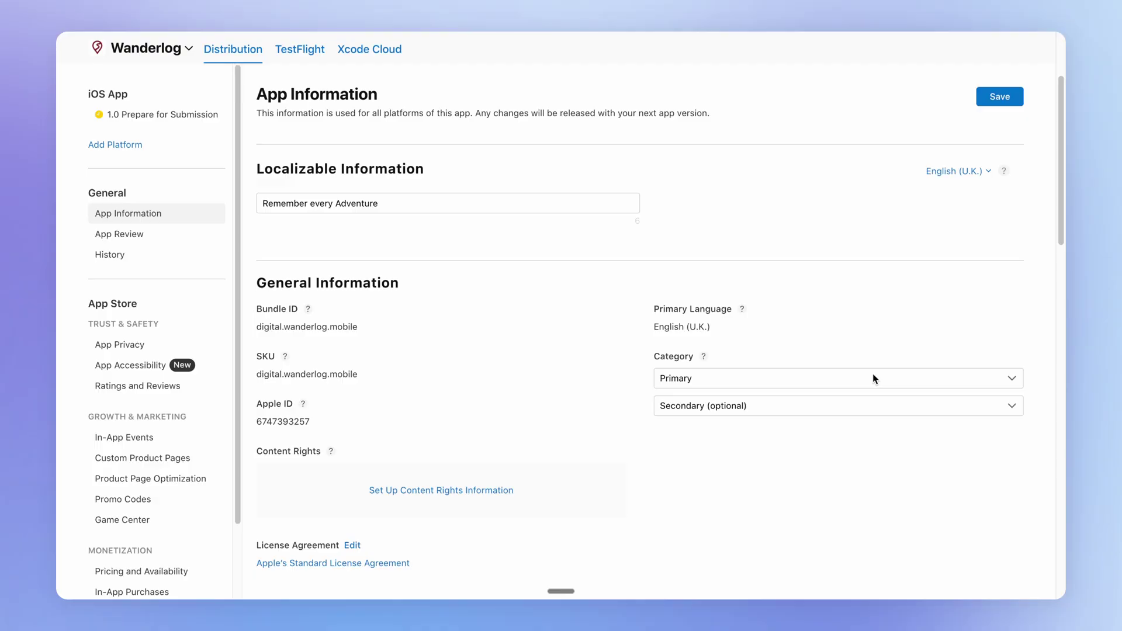
{"action": "left_click", "coordinate": [902, 378]}
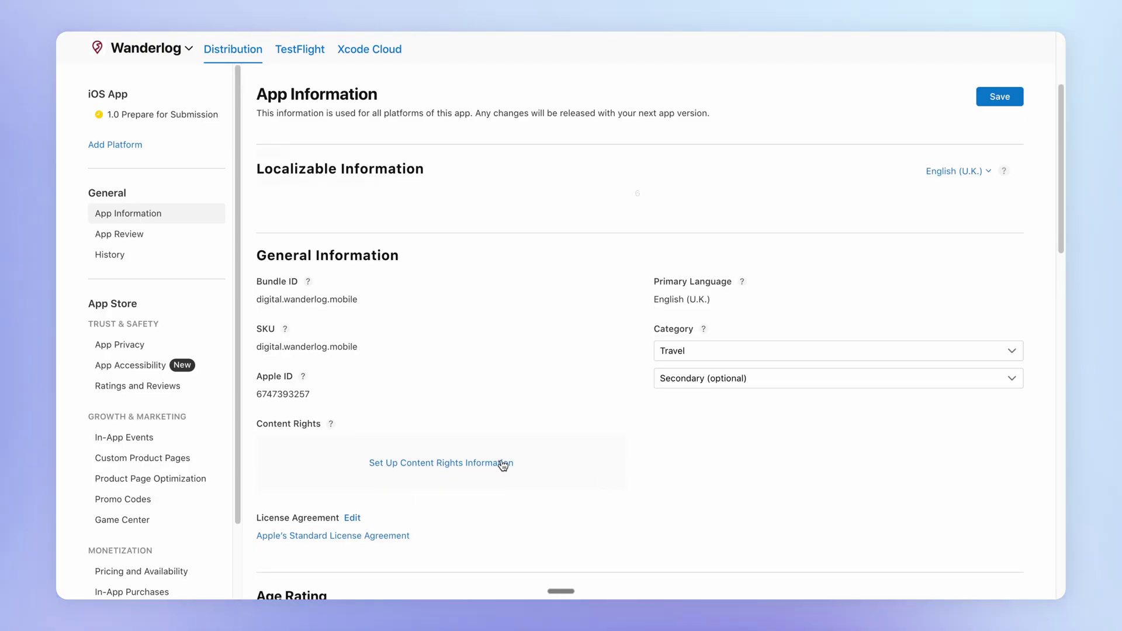
{"action": "left_click", "coordinate": [501, 463]}
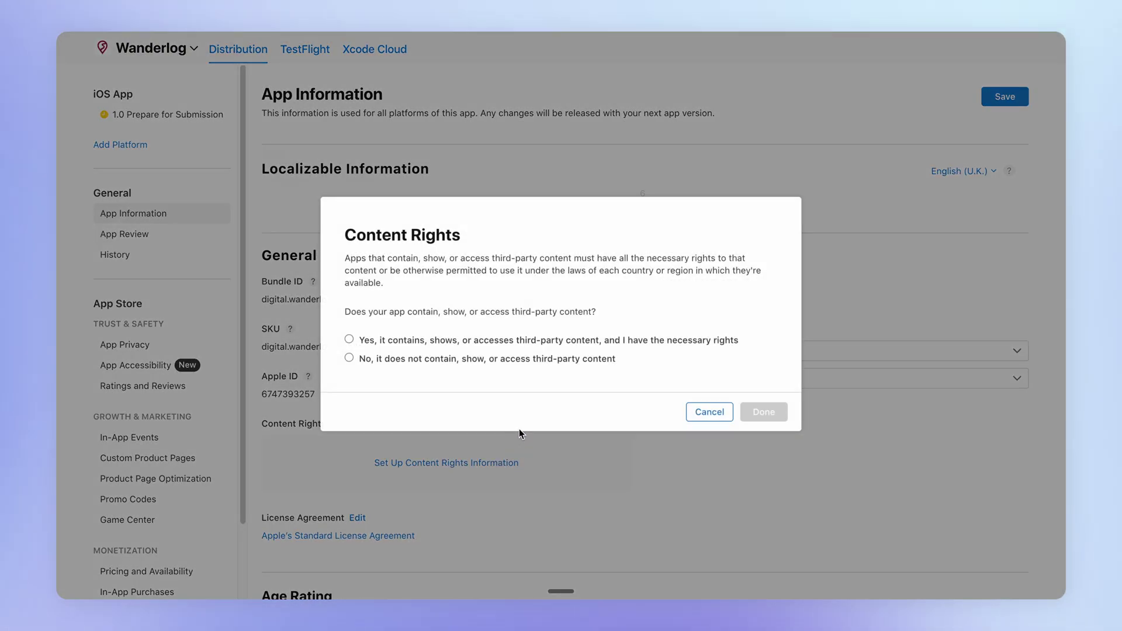
{"action": "left_click", "coordinate": [380, 360]}
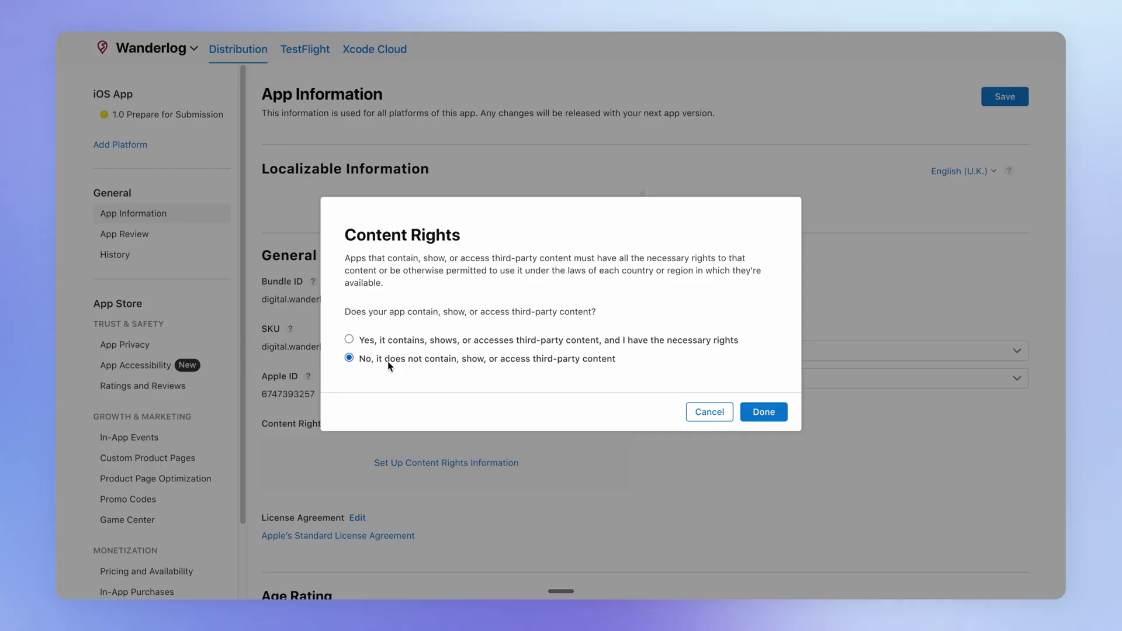
{"action": "left_click", "coordinate": [752, 412]}
Answer None throughout the age rating questionnaire for a 4+ rating and save
{"action": "scroll", "coordinate": [643, 444], "scroll_direction": "down", "scroll_amount": 3}
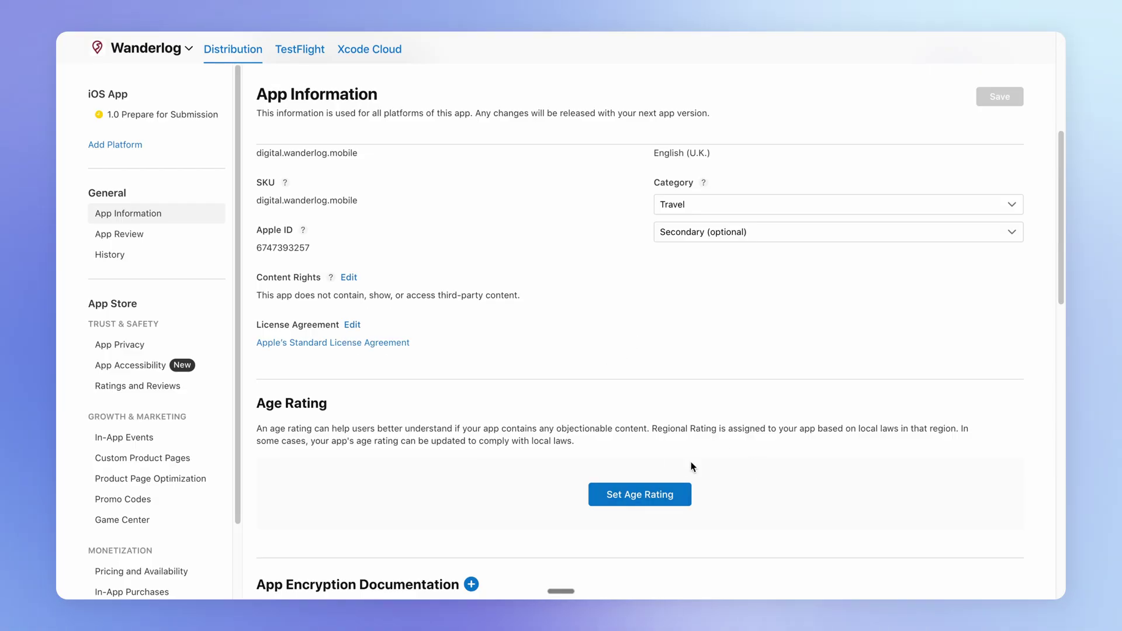
{"action": "left_click", "coordinate": [638, 475]}
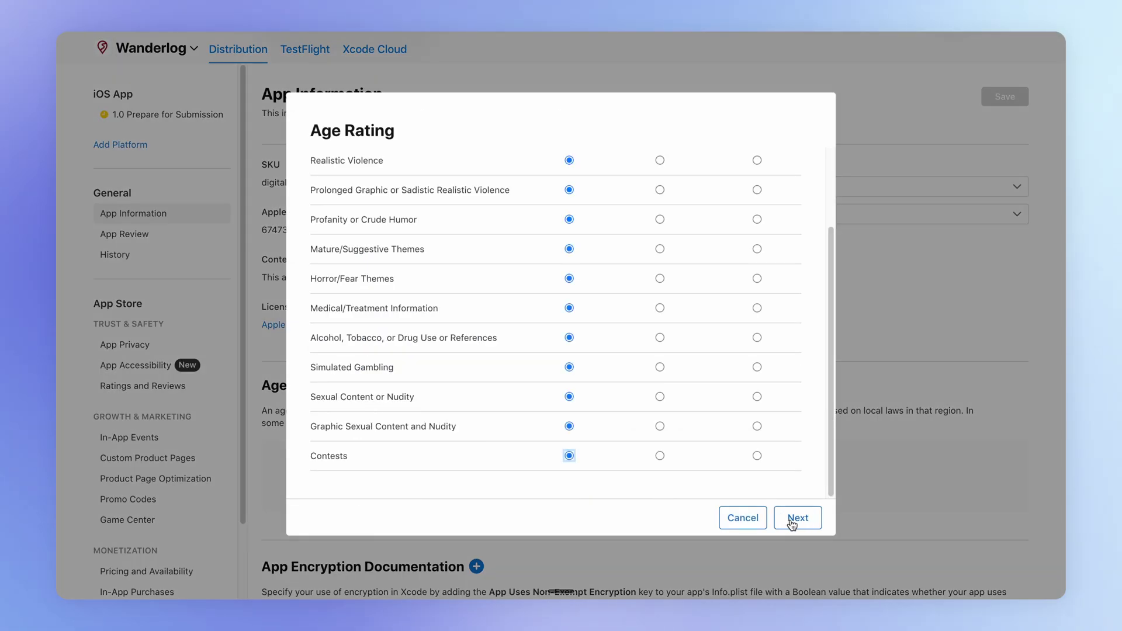
{"action": "left_click", "coordinate": [793, 518]}
{"action": "left_click", "coordinate": [796, 533]}
{"action": "left_click", "coordinate": [798, 439]}
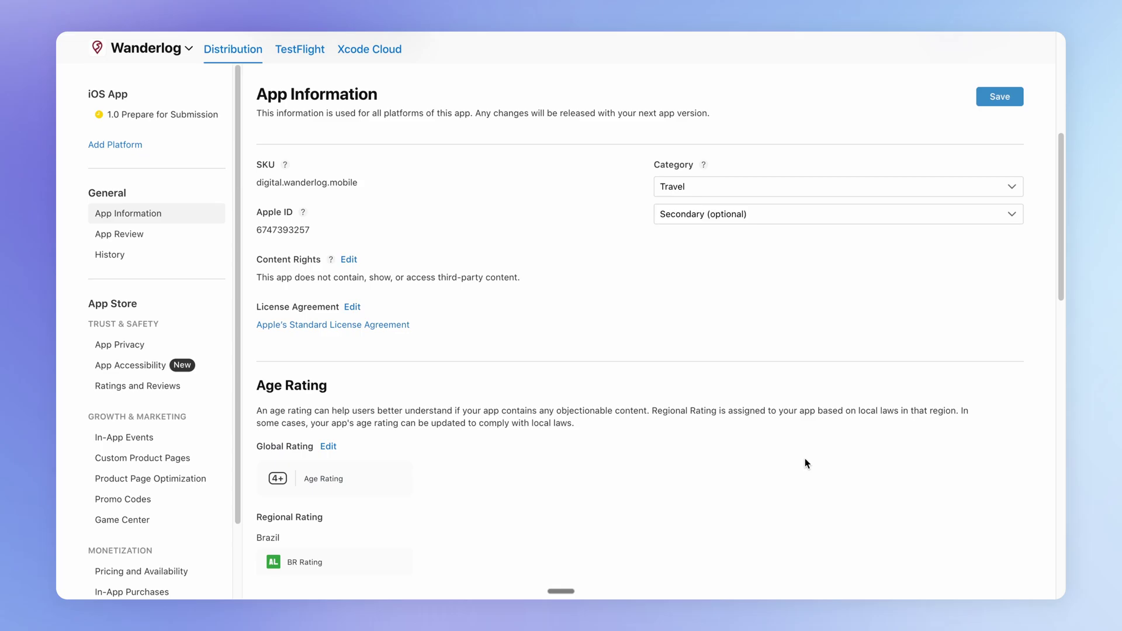
{"action": "left_click", "coordinate": [1000, 97]}
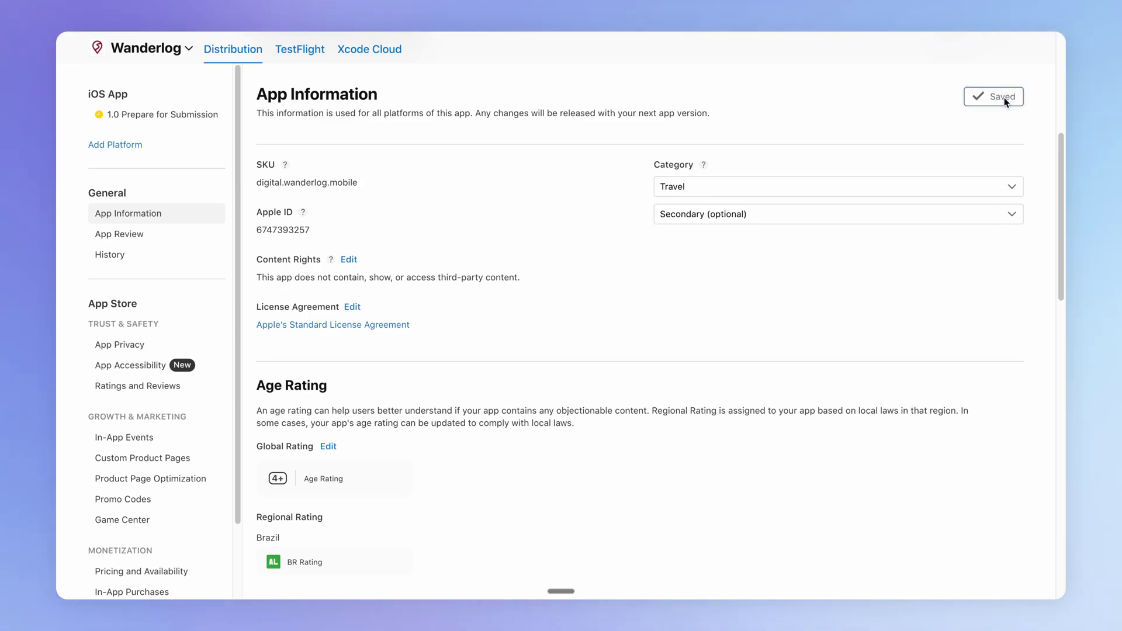
{"action": "left_click", "coordinate": [143, 345]}
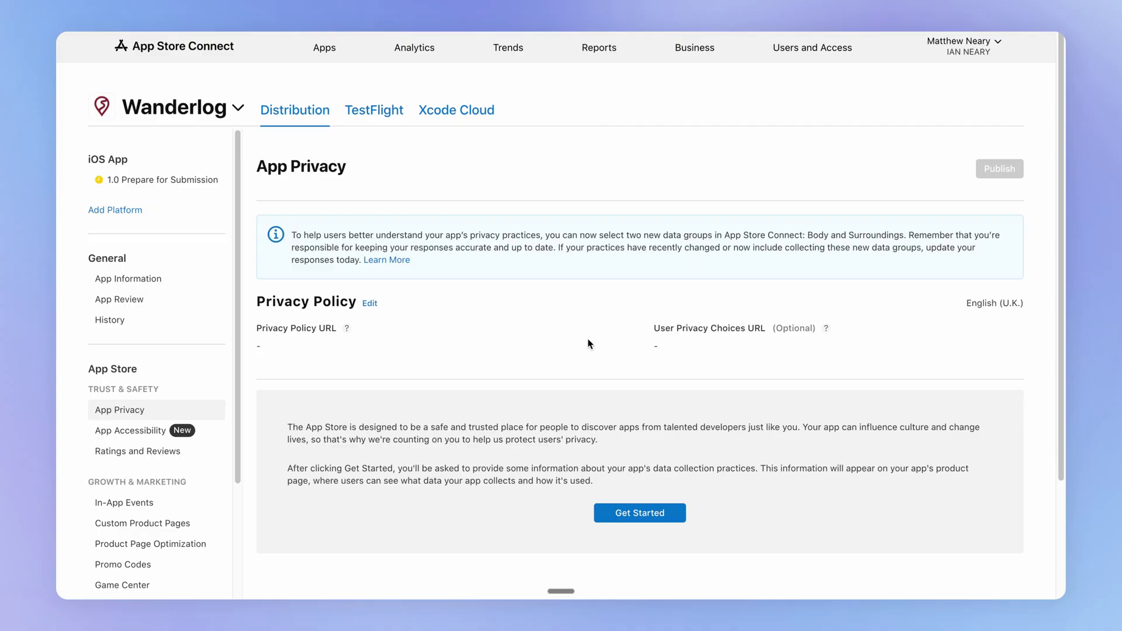
Declare in the App Privacy questionnaire that no data is collected
{"action": "left_click", "coordinate": [659, 514]}
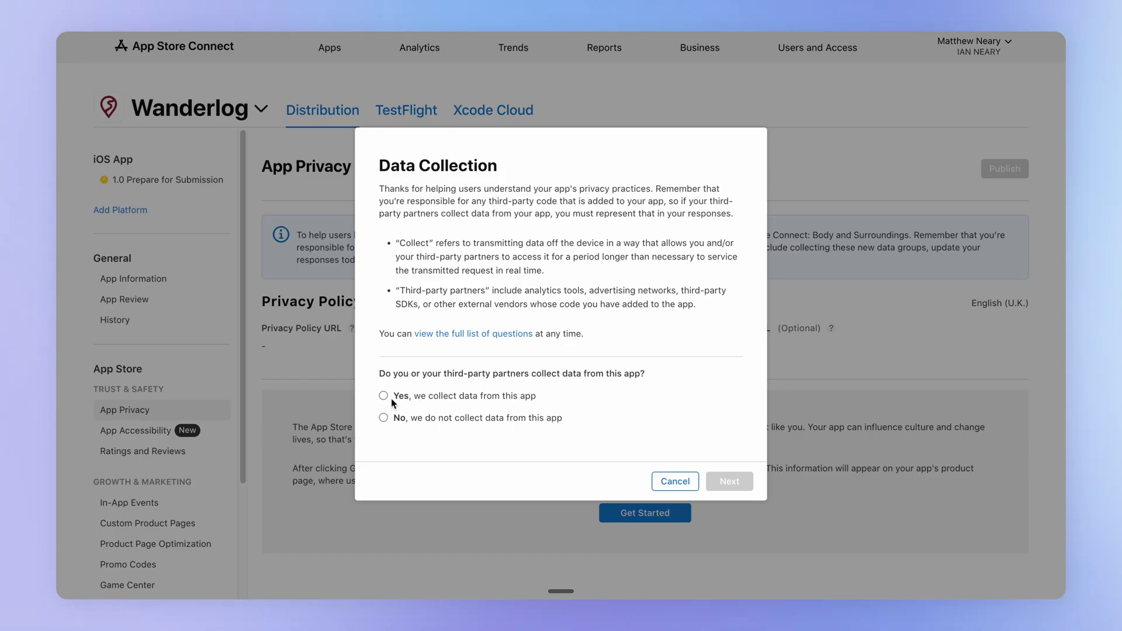
{"action": "left_click", "coordinate": [383, 418]}
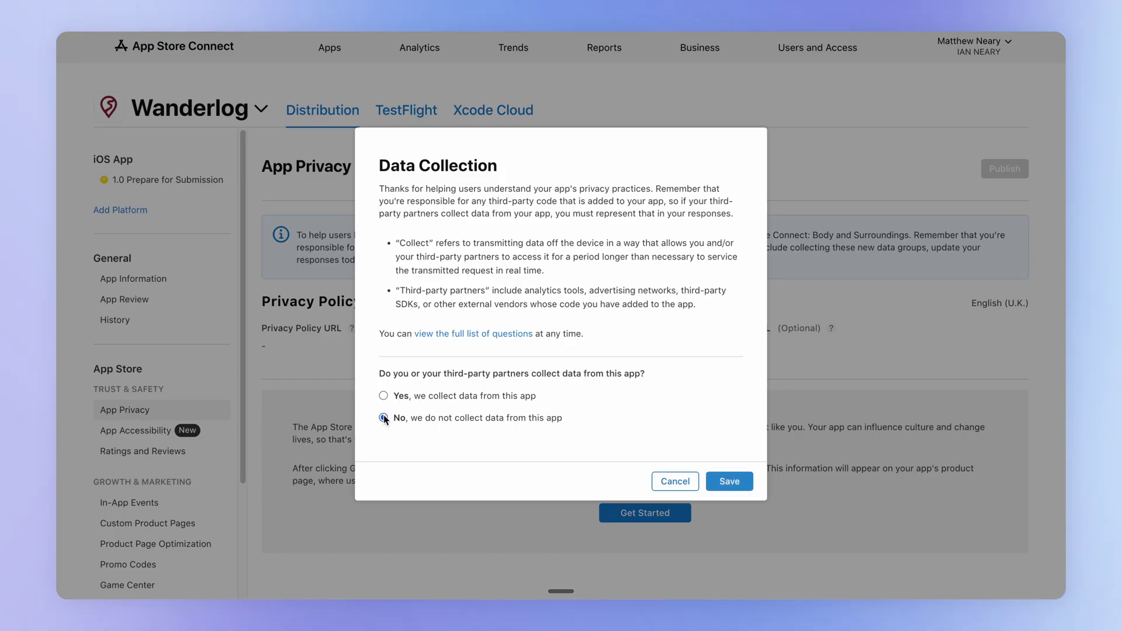
{"action": "left_click", "coordinate": [738, 485]}
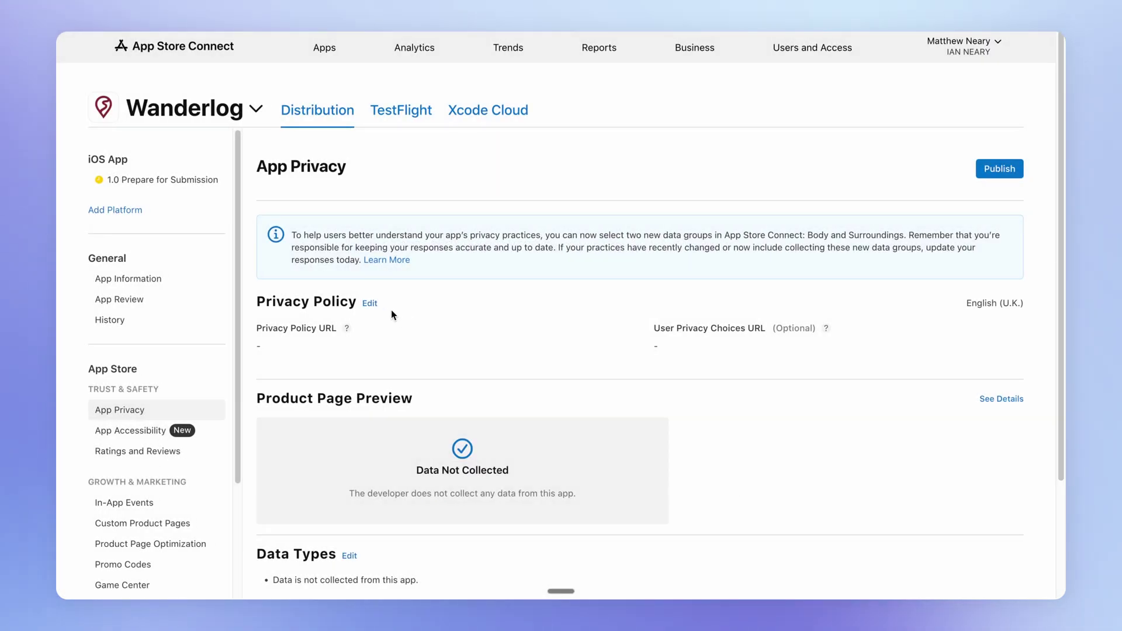
{"action": "left_click", "coordinate": [369, 303]}
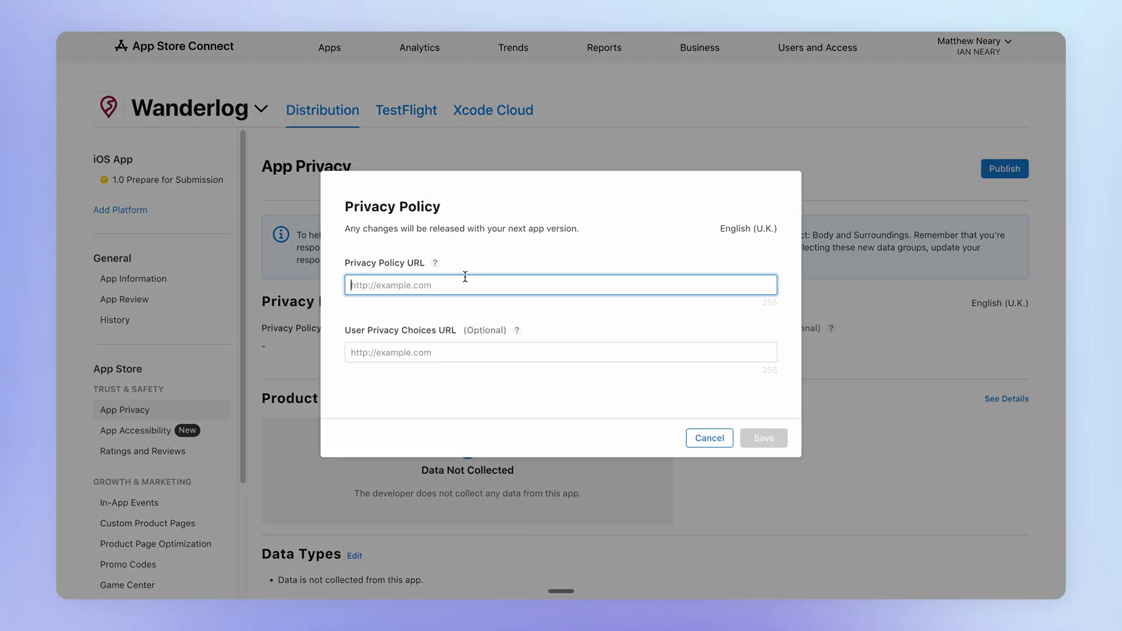
{"action": "type", "text": "https://wanderlog.digital/privacy"}
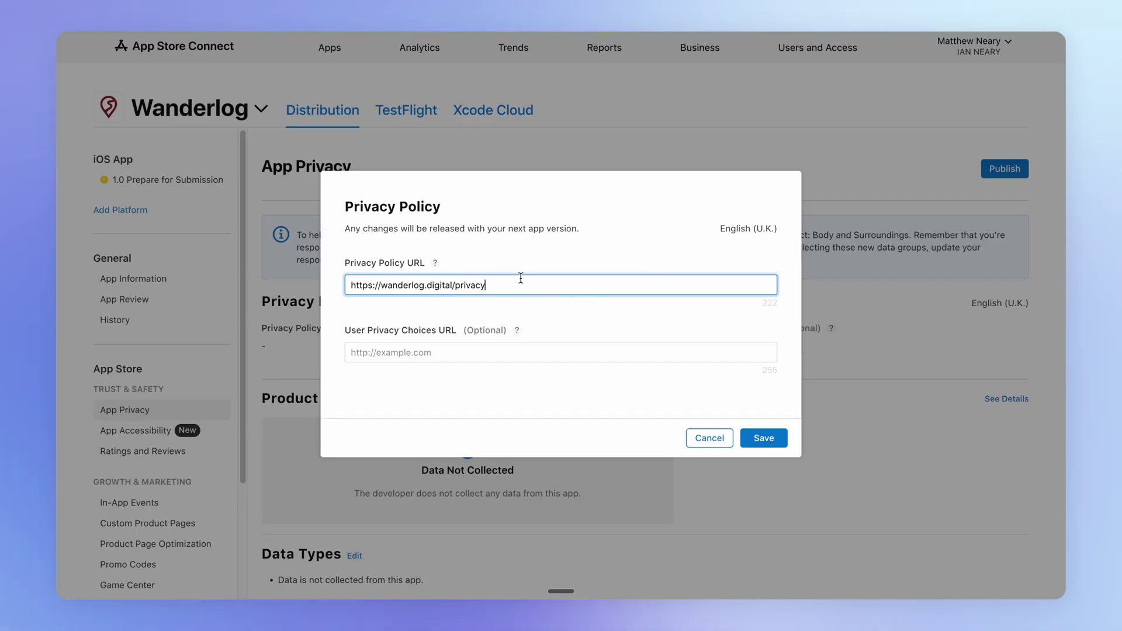
{"action": "left_click_drag", "start_coordinate": [507, 286], "coordinate": [354, 282]}
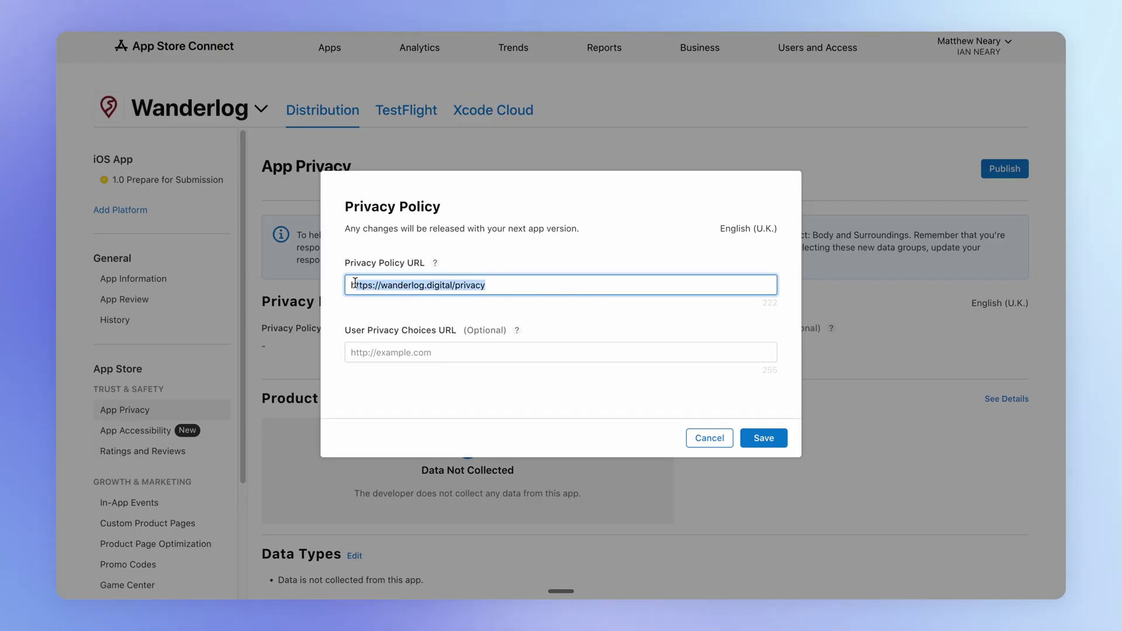
{"action": "left_click", "coordinate": [501, 307]}
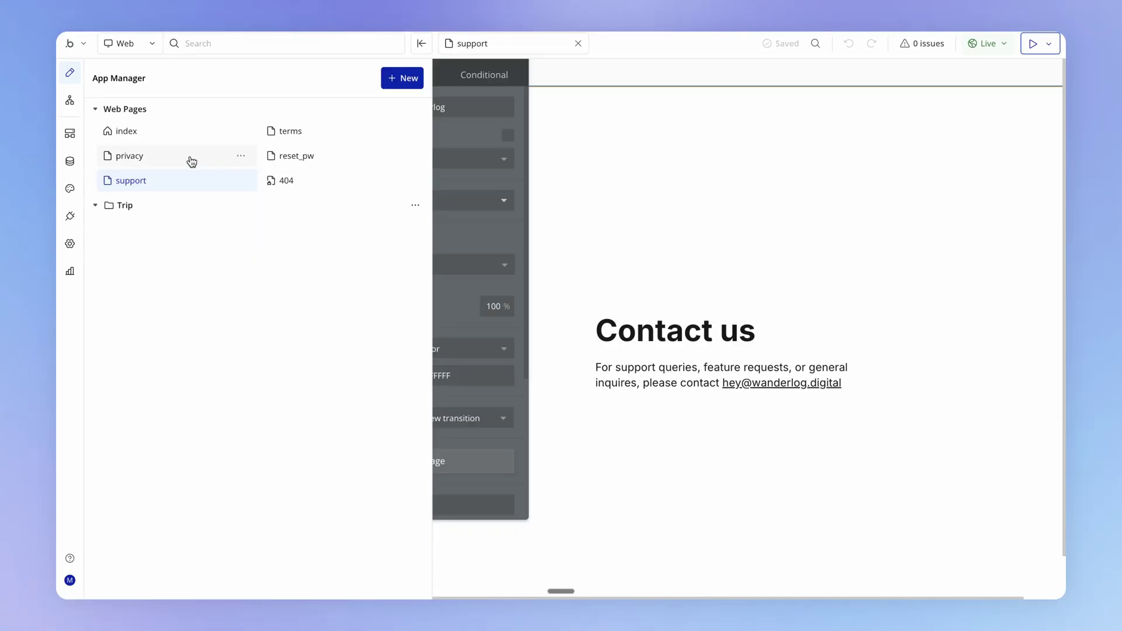
{"action": "left_click", "coordinate": [187, 160]}
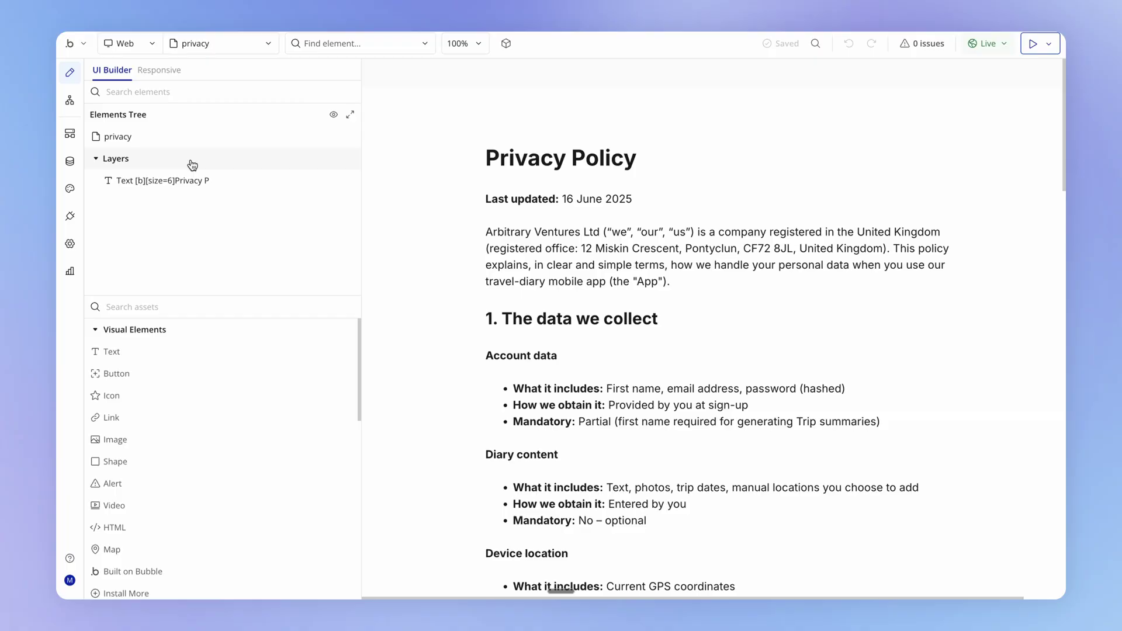
{"action": "left_click", "coordinate": [789, 226]}
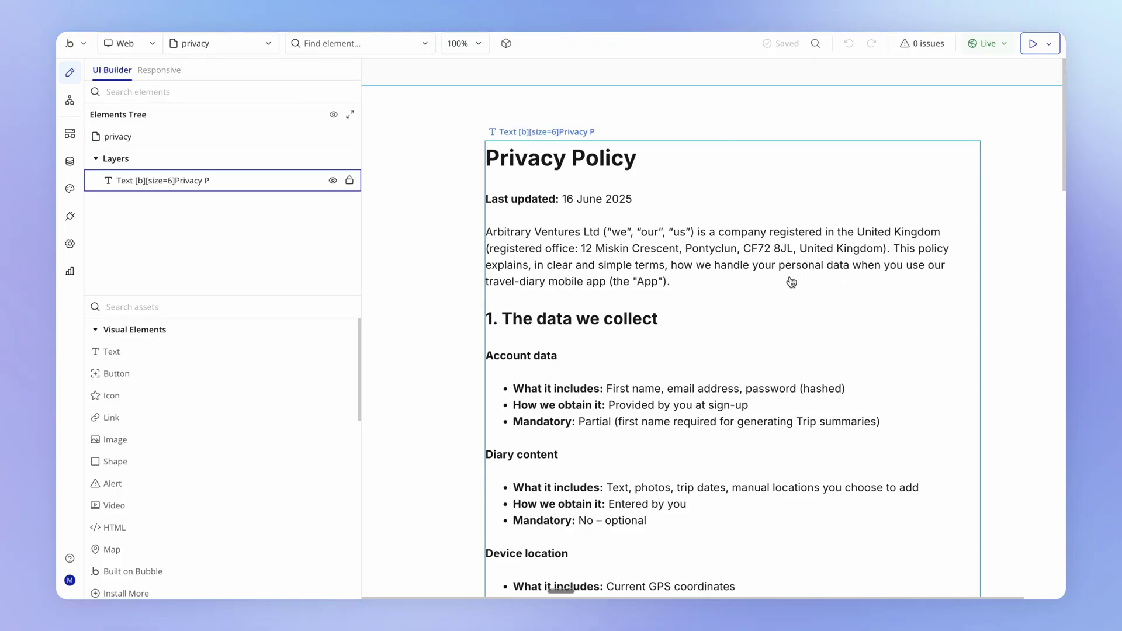
{"action": "left_click", "coordinate": [466, 312]}
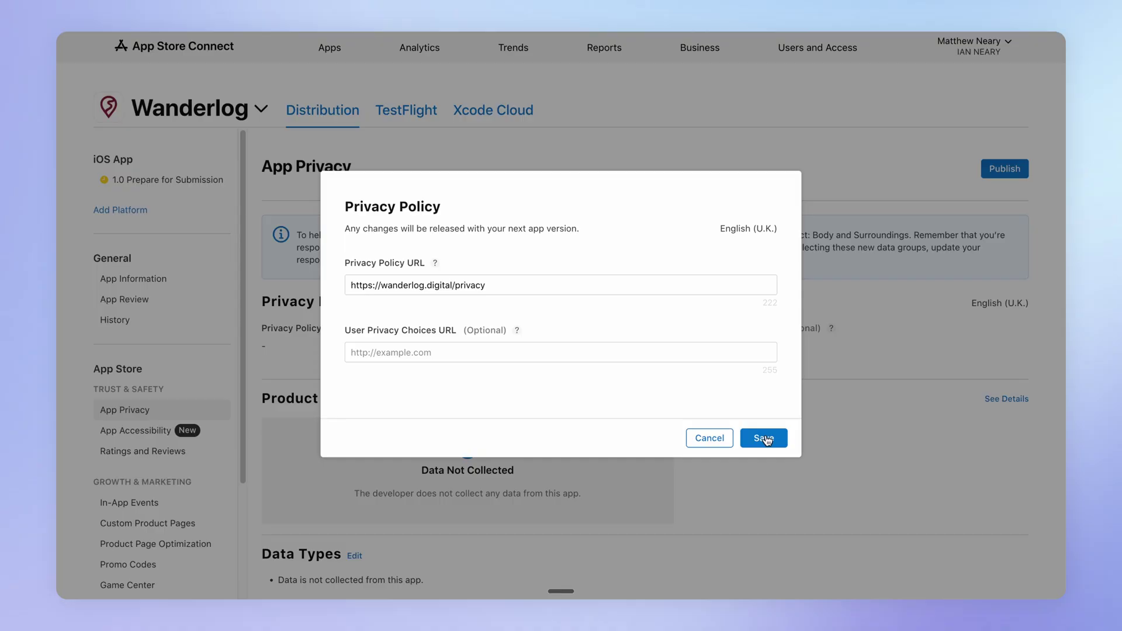
{"action": "left_click", "coordinate": [765, 438]}
Publish the App Privacy responses and retry Add for Review, which flags a missing price tier
{"action": "left_click", "coordinate": [1000, 169]}
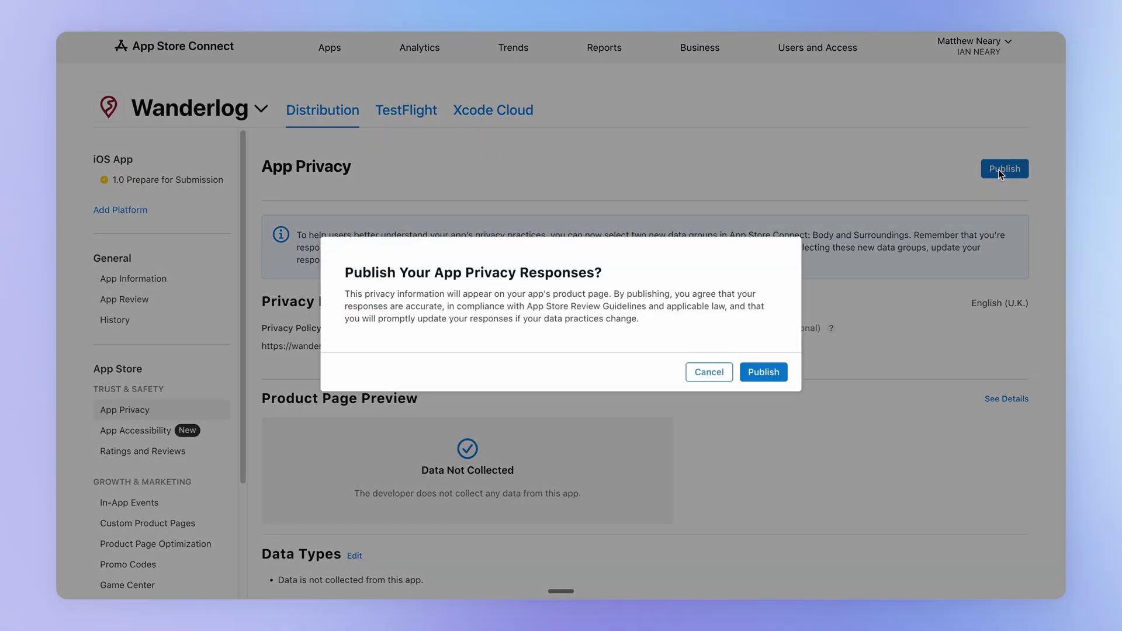
{"action": "left_click", "coordinate": [763, 371]}
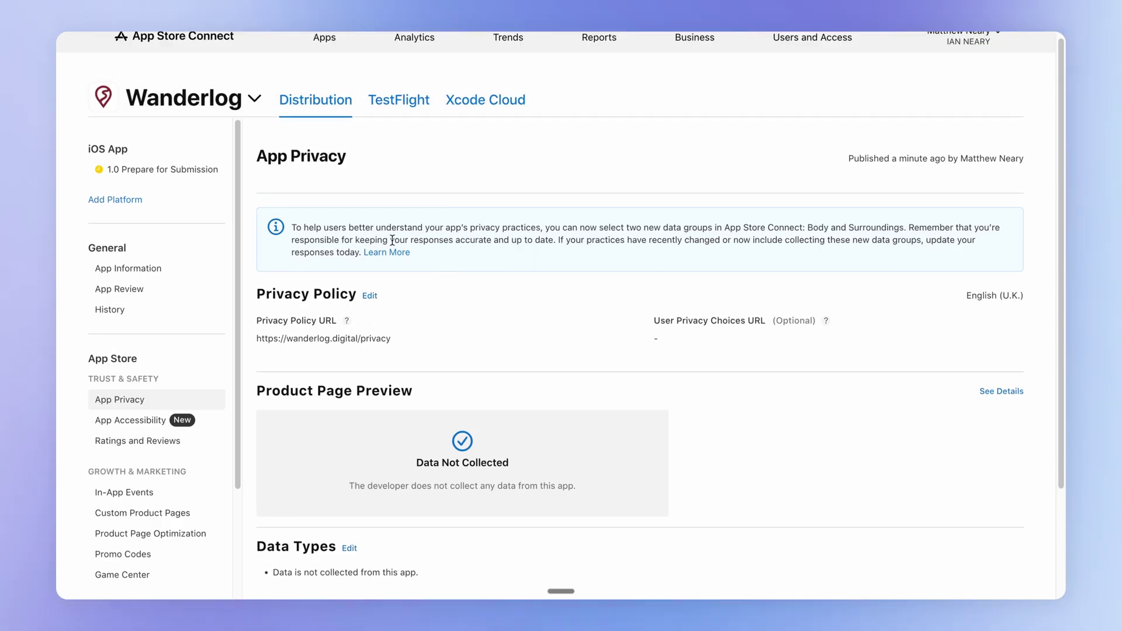
{"action": "left_click", "coordinate": [170, 174]}
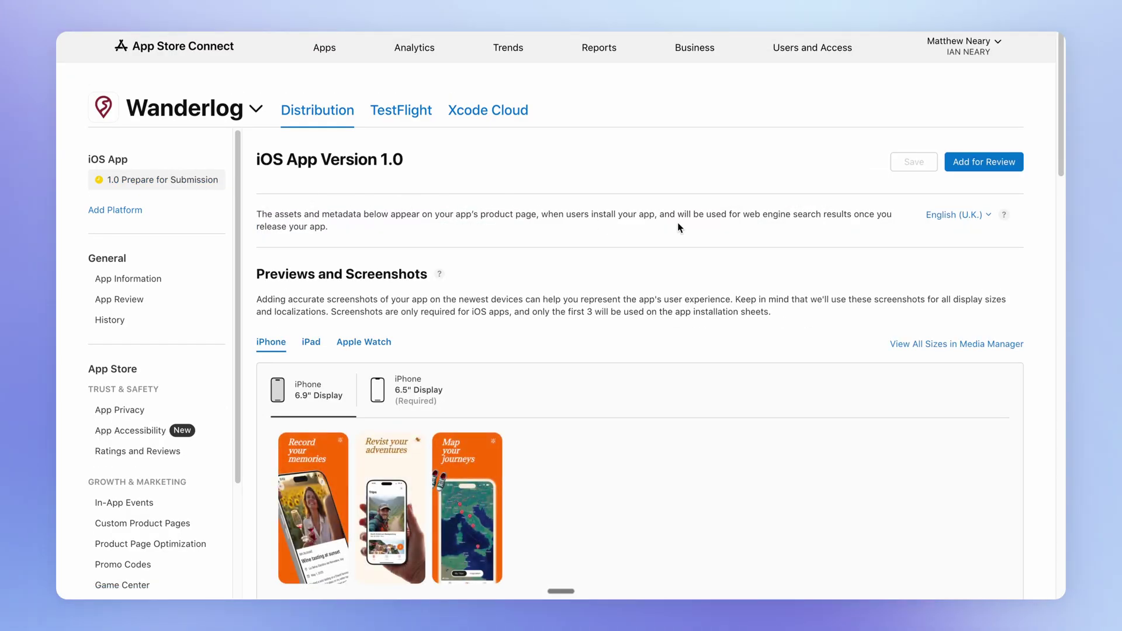
{"action": "left_click", "coordinate": [1006, 166]}
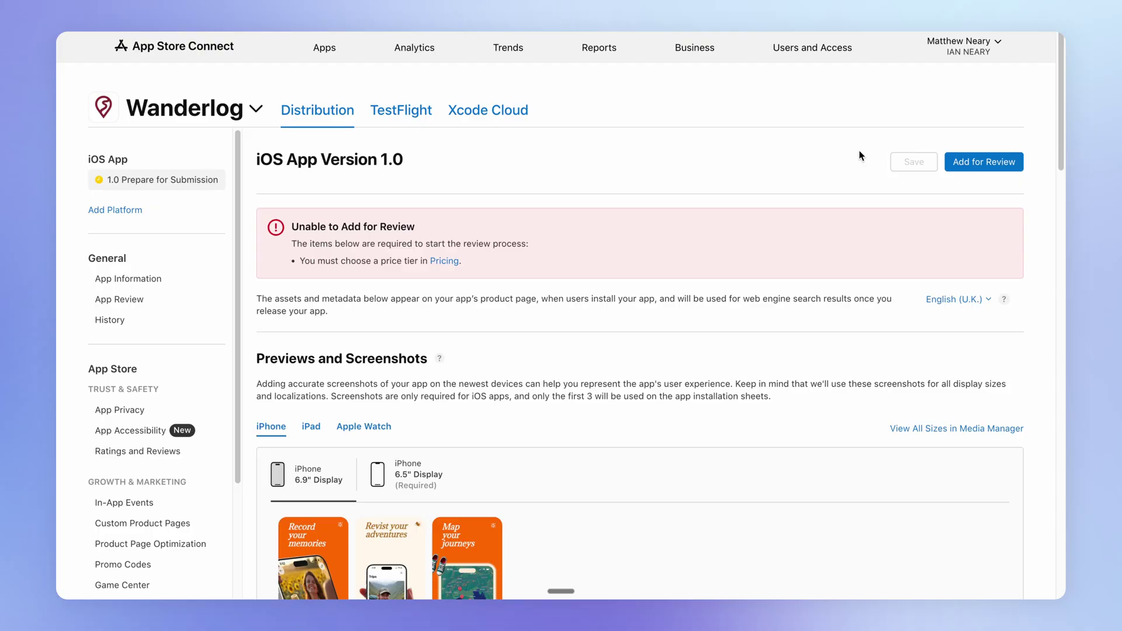
Set Wanderlog's base price to $0.00 (free)
{"action": "left_click", "coordinate": [442, 264]}
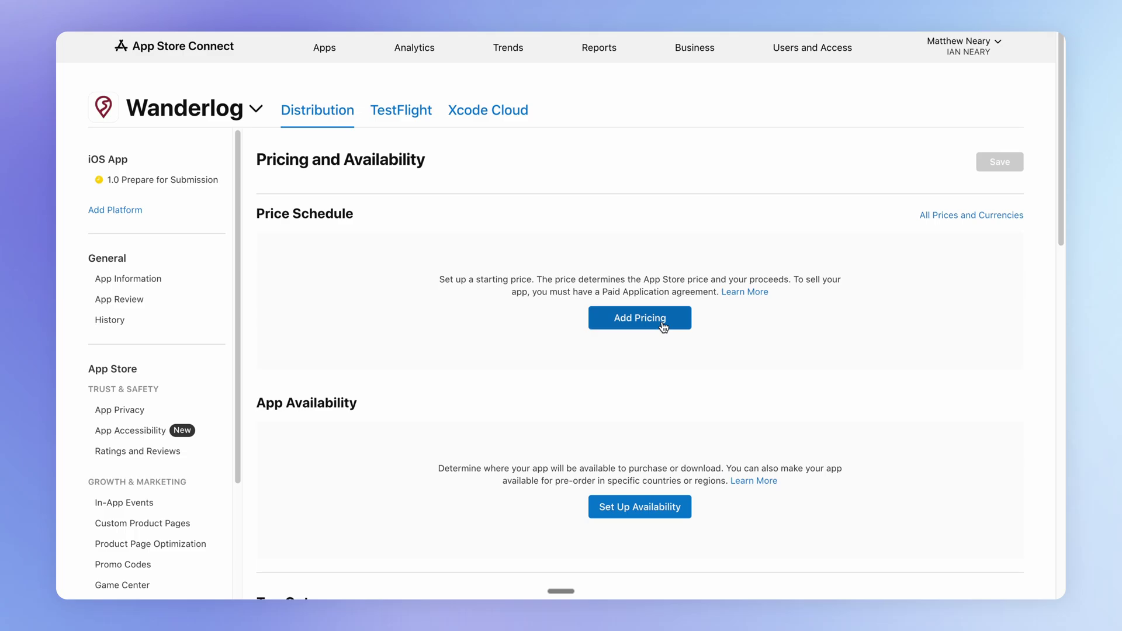
{"action": "left_click", "coordinate": [662, 321]}
{"action": "left_click", "coordinate": [465, 328]}
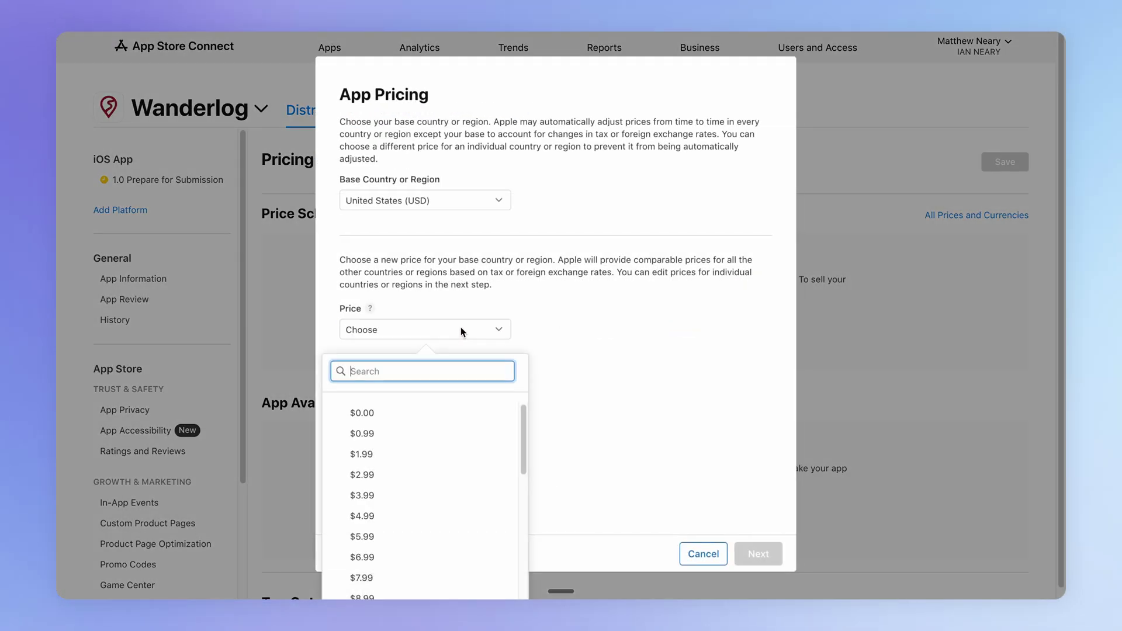
{"action": "left_click", "coordinate": [394, 414]}
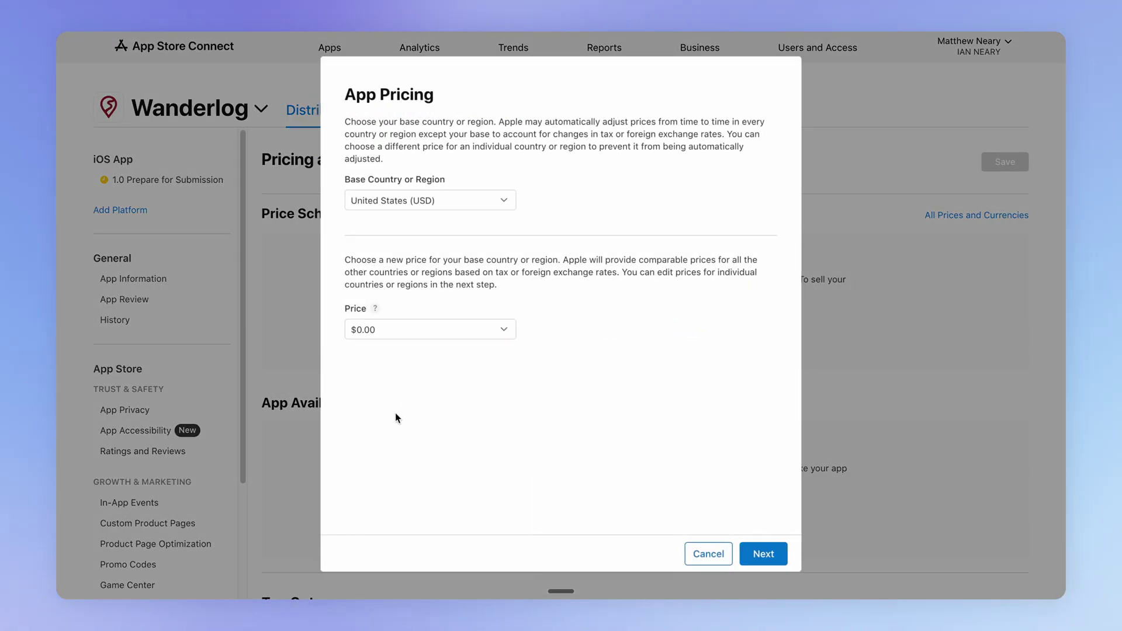
{"action": "left_click", "coordinate": [767, 554]}
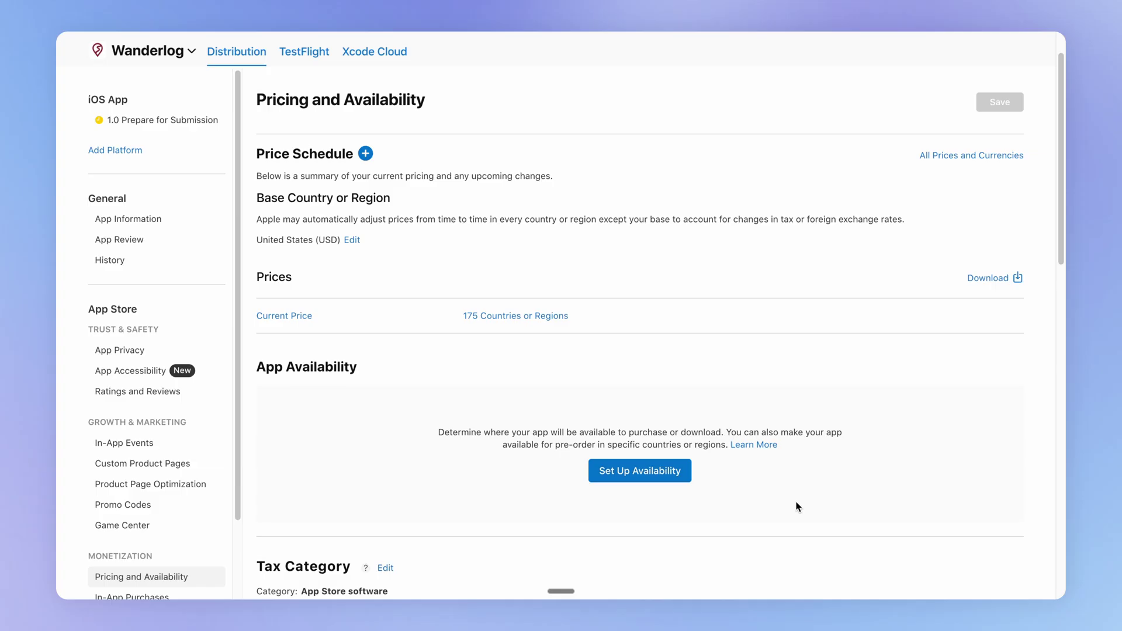
Make the app available in all 175 countries or regions and submit version 1.0 for review
{"action": "left_click", "coordinate": [649, 476]}
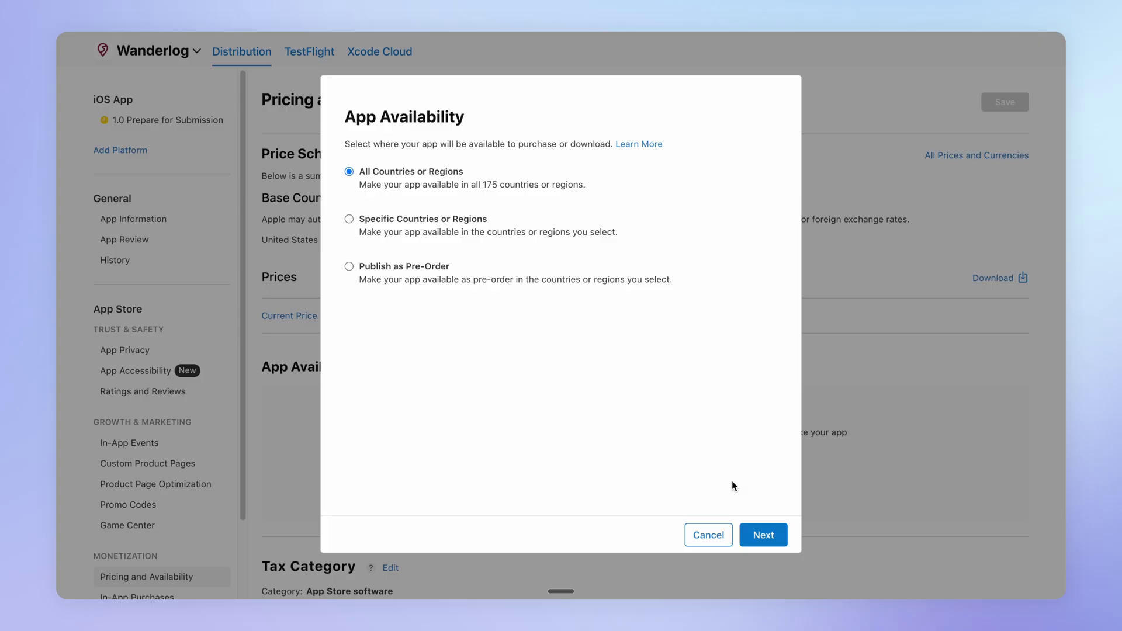
{"action": "left_click", "coordinate": [754, 532]}
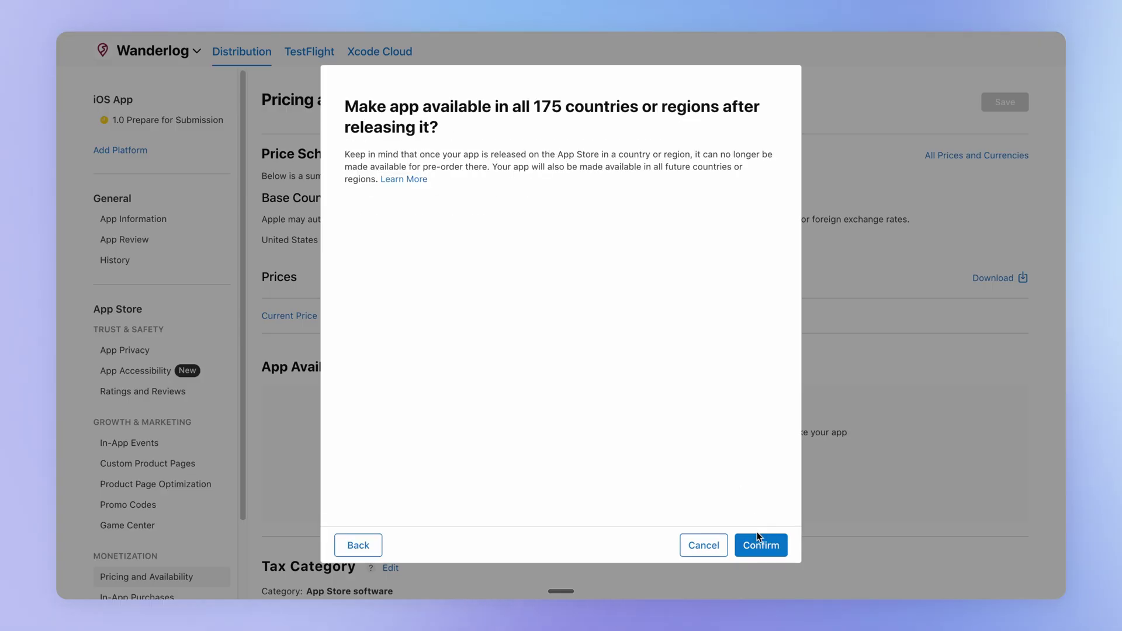
{"action": "left_click", "coordinate": [757, 535]}
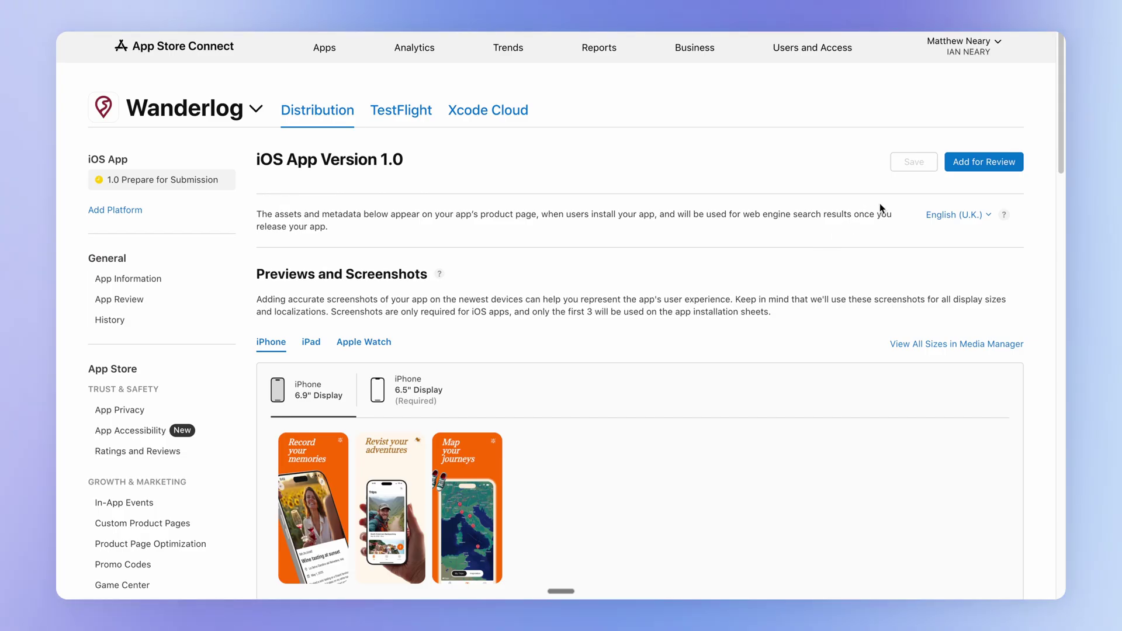
{"action": "left_click", "coordinate": [993, 166]}
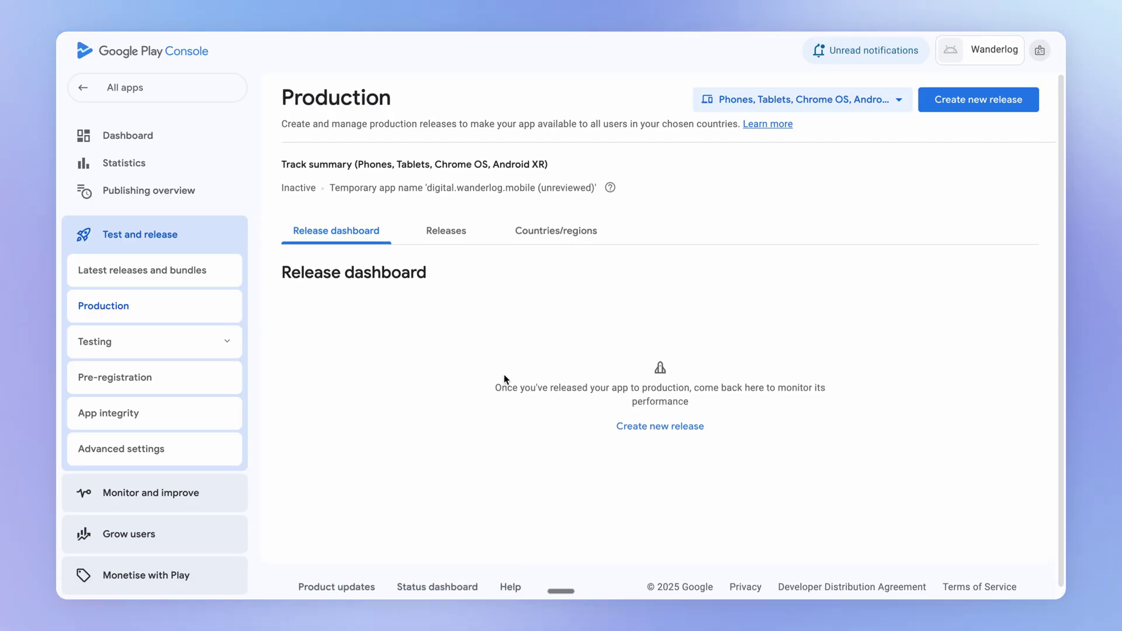
Start a new production release and add the 1.0.0 app bundle from the library
{"action": "left_click", "coordinate": [662, 431]}
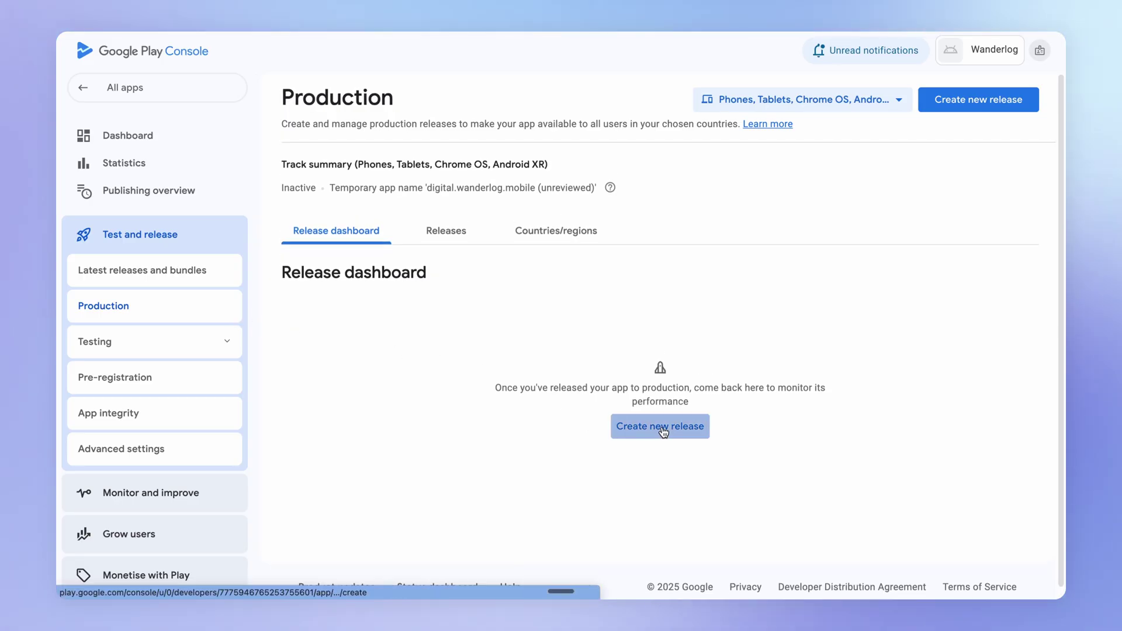
{"action": "scroll", "coordinate": [735, 389], "scroll_direction": "down", "scroll_amount": 1}
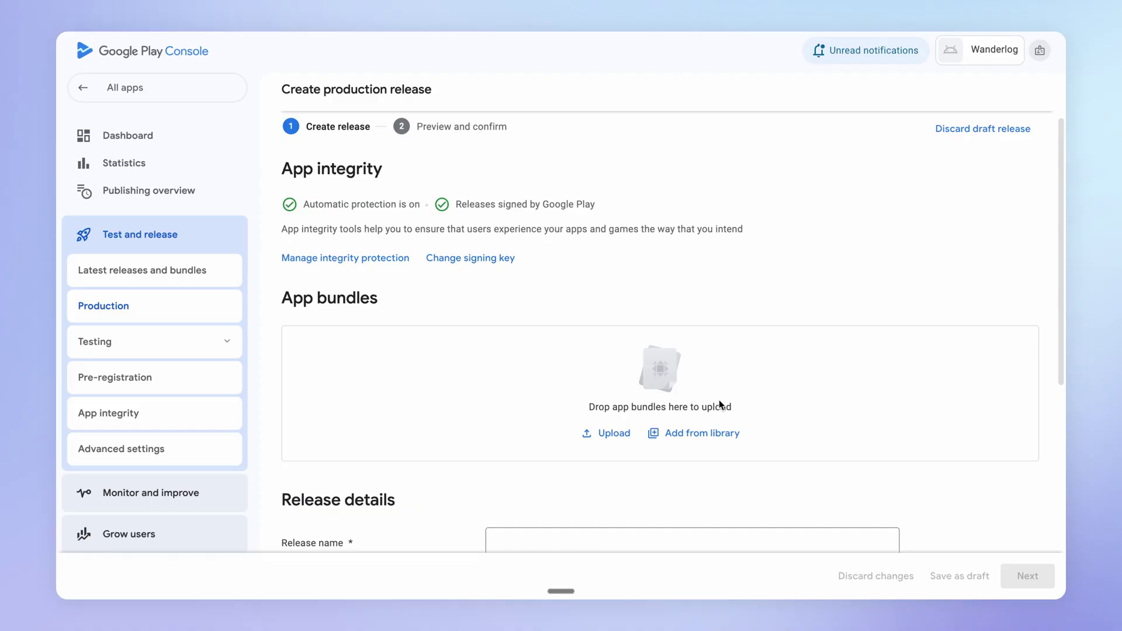
{"action": "left_click", "coordinate": [704, 435]}
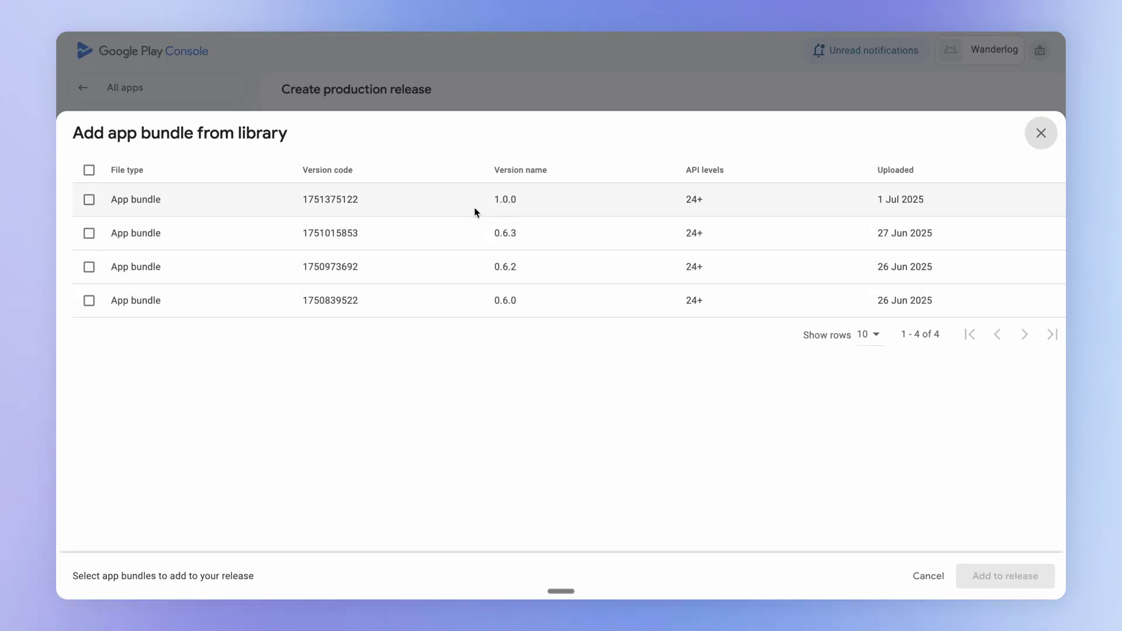
{"action": "left_click", "coordinate": [89, 199]}
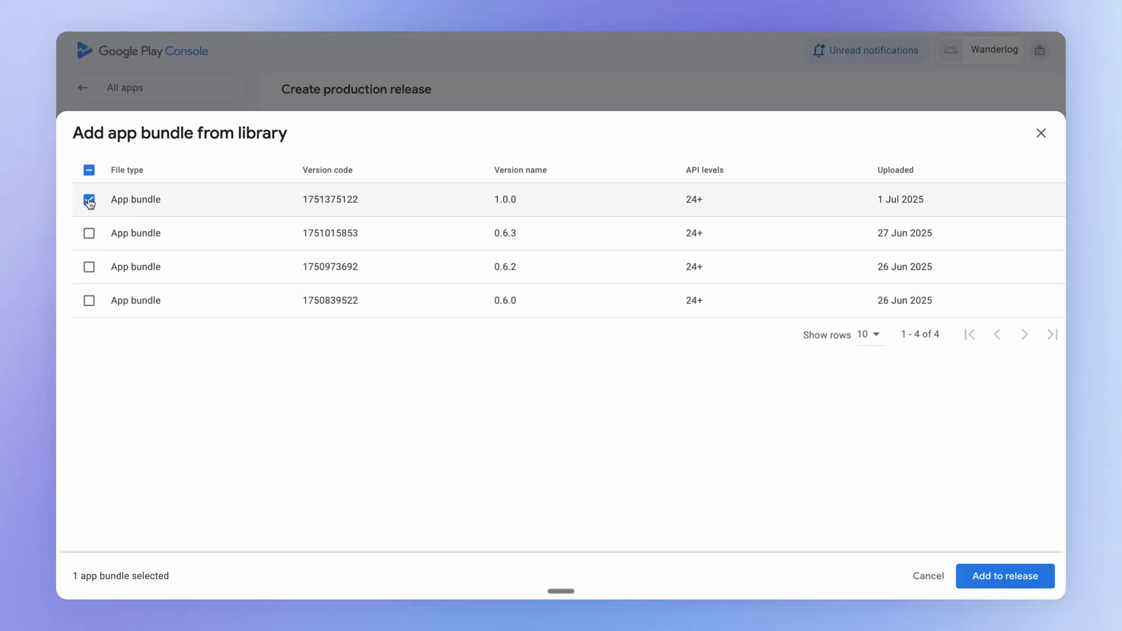
{"action": "left_click", "coordinate": [1005, 576]}
Enter the release notes 'First public release' and expand the preview's full error list
{"action": "type", "text": "First public release"}
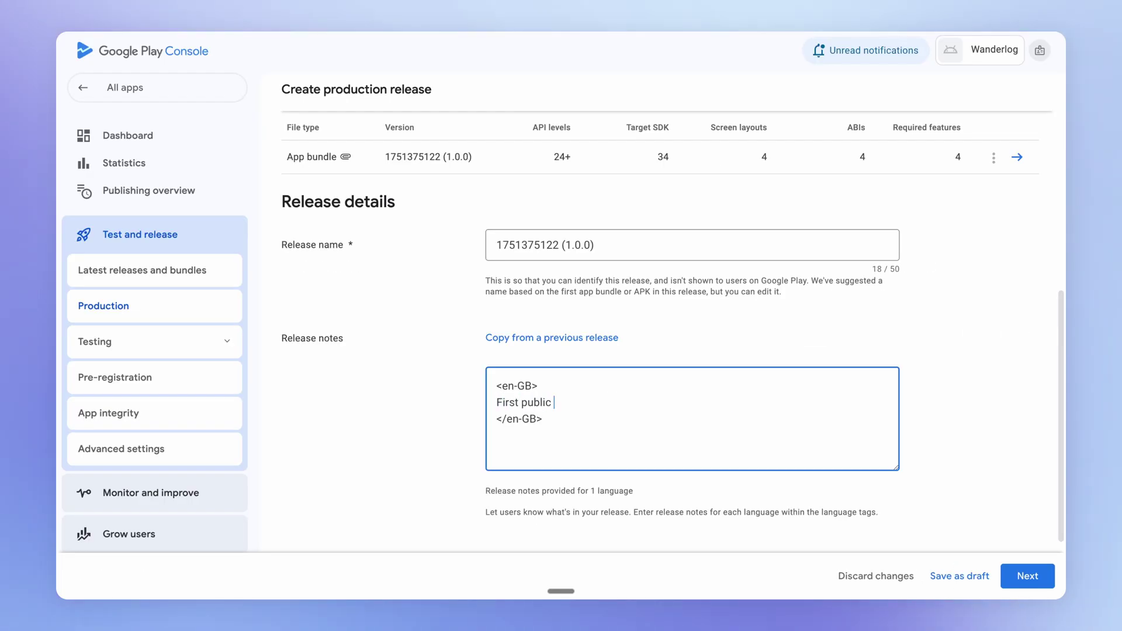
{"action": "left_click", "coordinate": [1015, 461]}
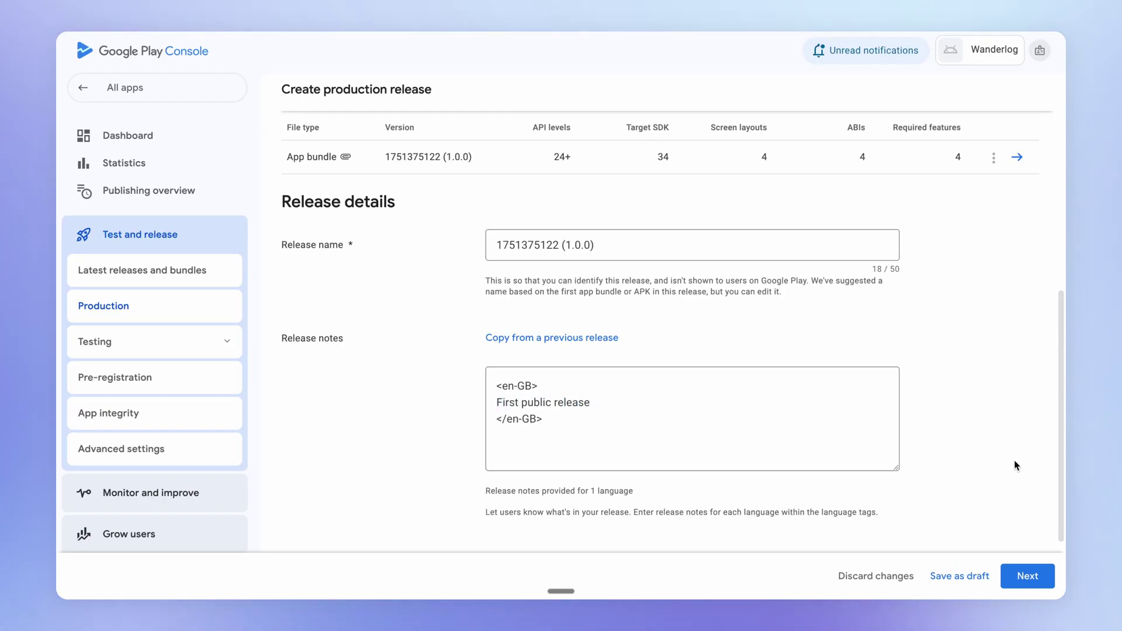
{"action": "left_click", "coordinate": [1028, 577]}
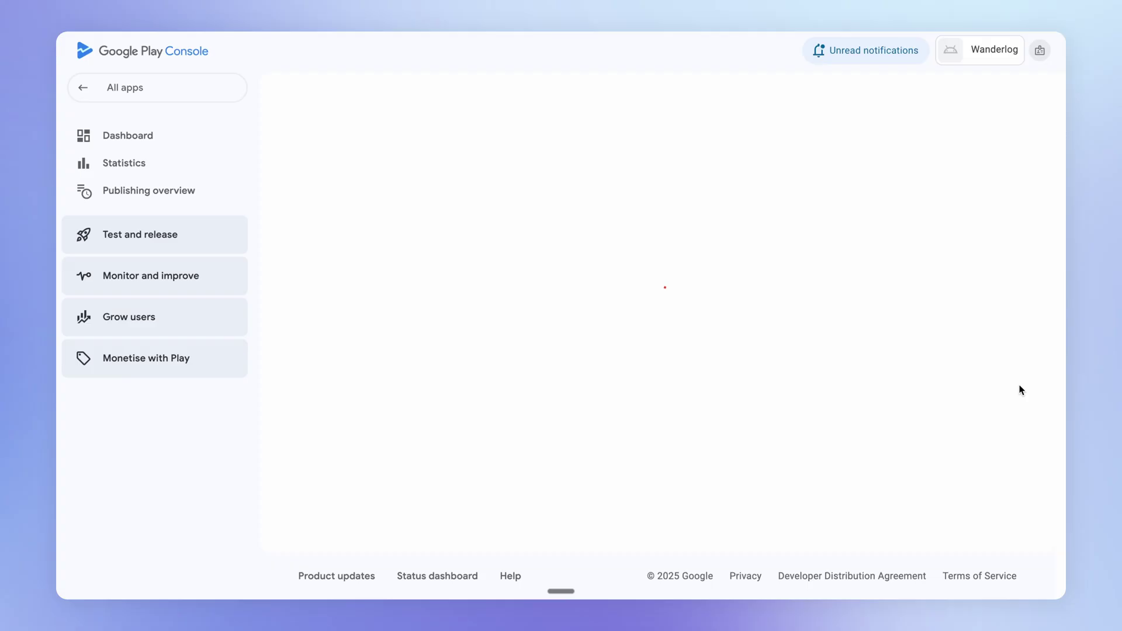
{"action": "left_click", "coordinate": [364, 276]}
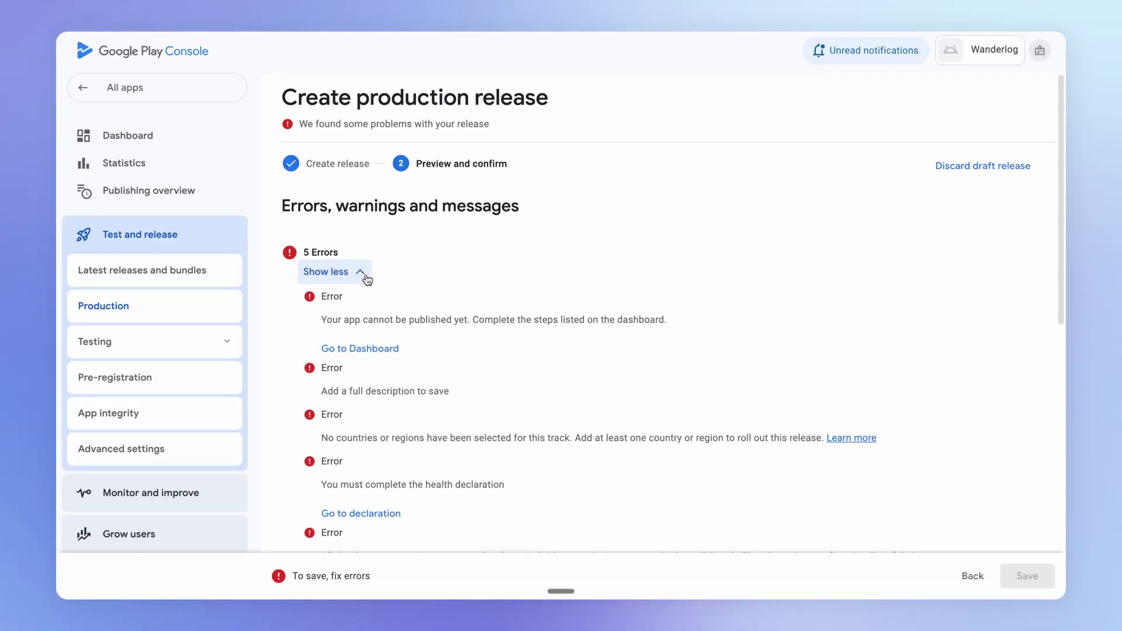
Open the App access declaration and add access instructions for Google Play reviewers
{"action": "left_click", "coordinate": [379, 349]}
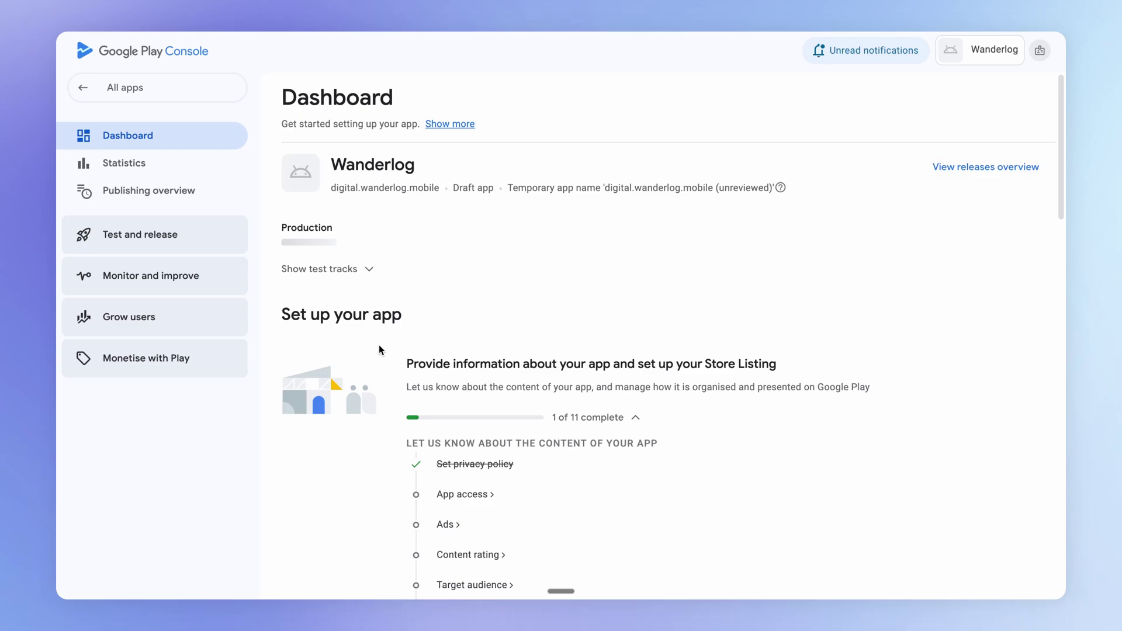
{"action": "scroll", "coordinate": [533, 382], "scroll_direction": "down", "scroll_amount": 3}
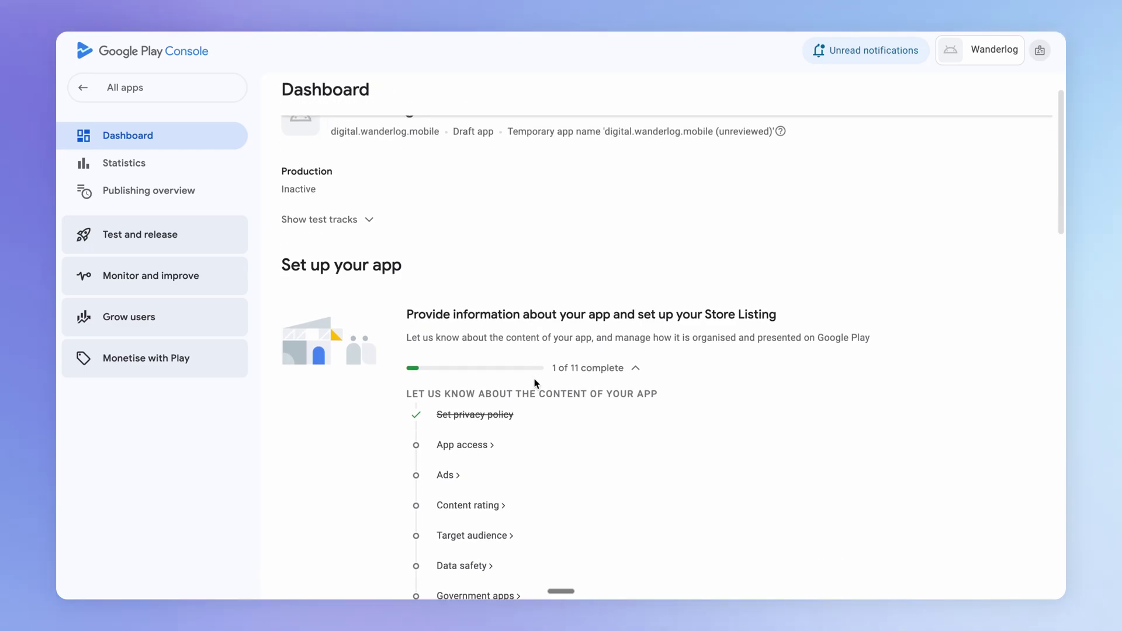
{"action": "left_click", "coordinate": [496, 363]}
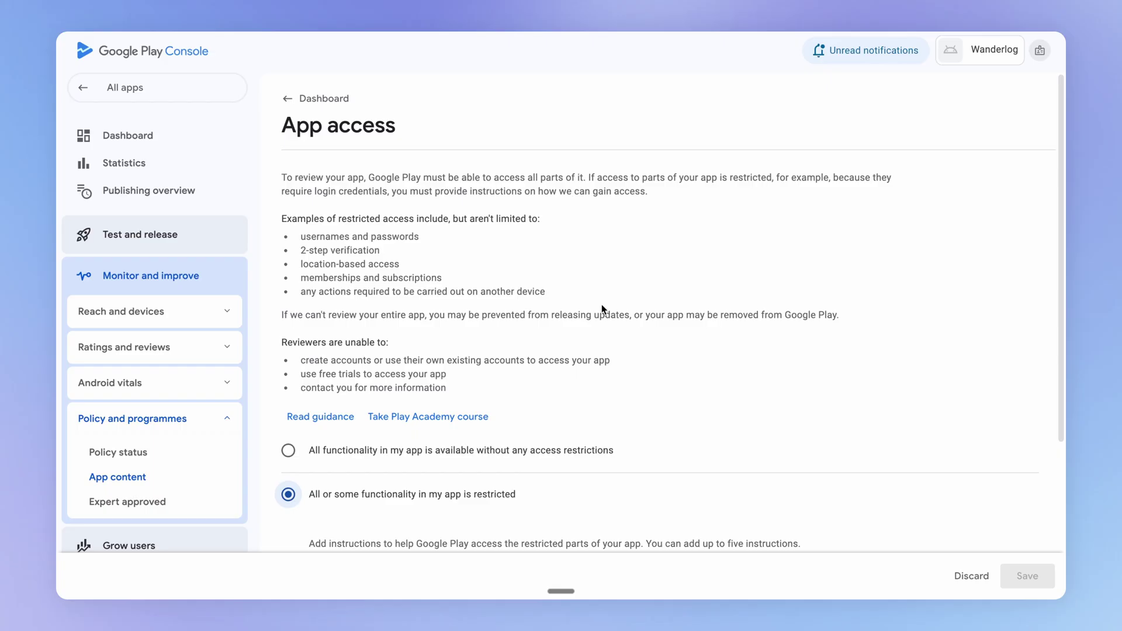
{"action": "scroll", "coordinate": [598, 337], "scroll_direction": "down", "scroll_amount": 2}
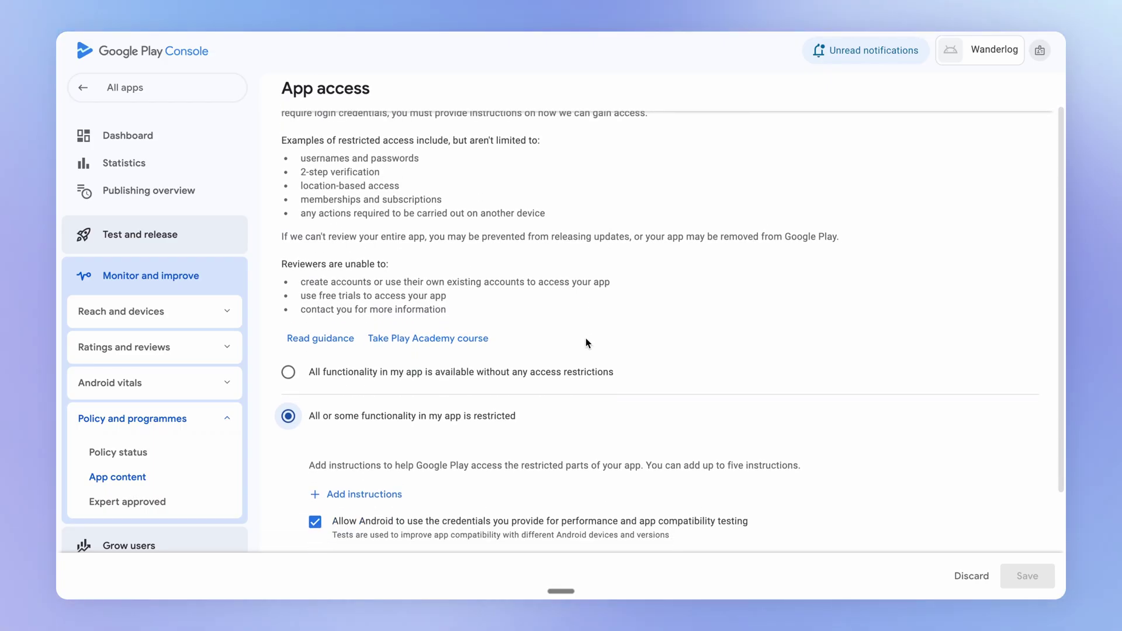
{"action": "scroll", "coordinate": [583, 341], "scroll_direction": "down", "scroll_amount": 1}
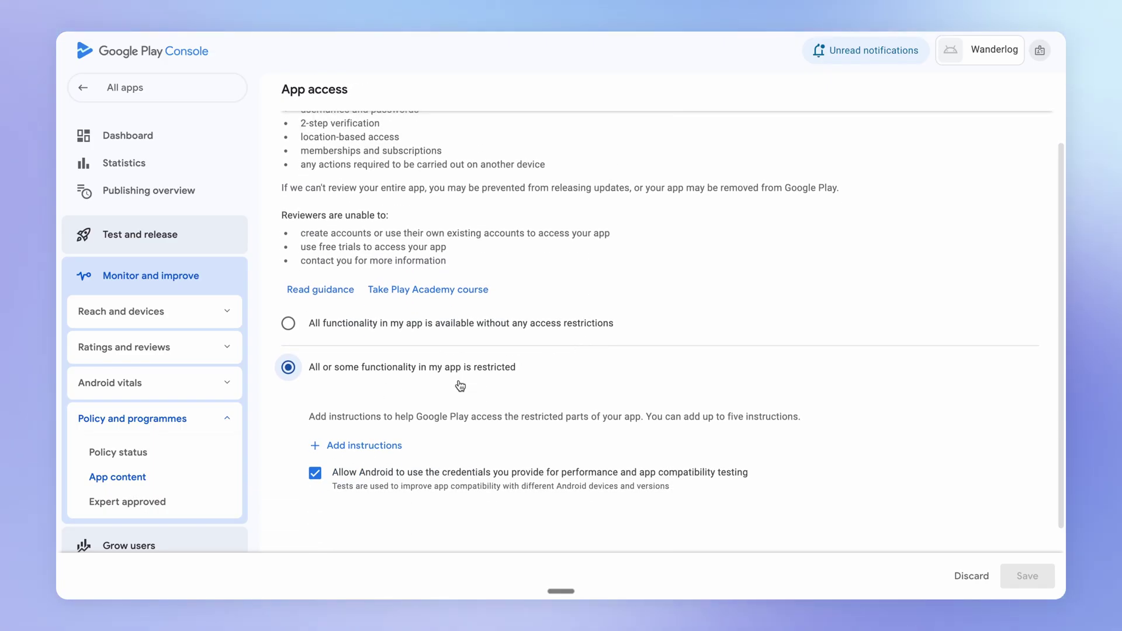
{"action": "scroll", "coordinate": [461, 386], "scroll_direction": "down", "scroll_amount": 1}
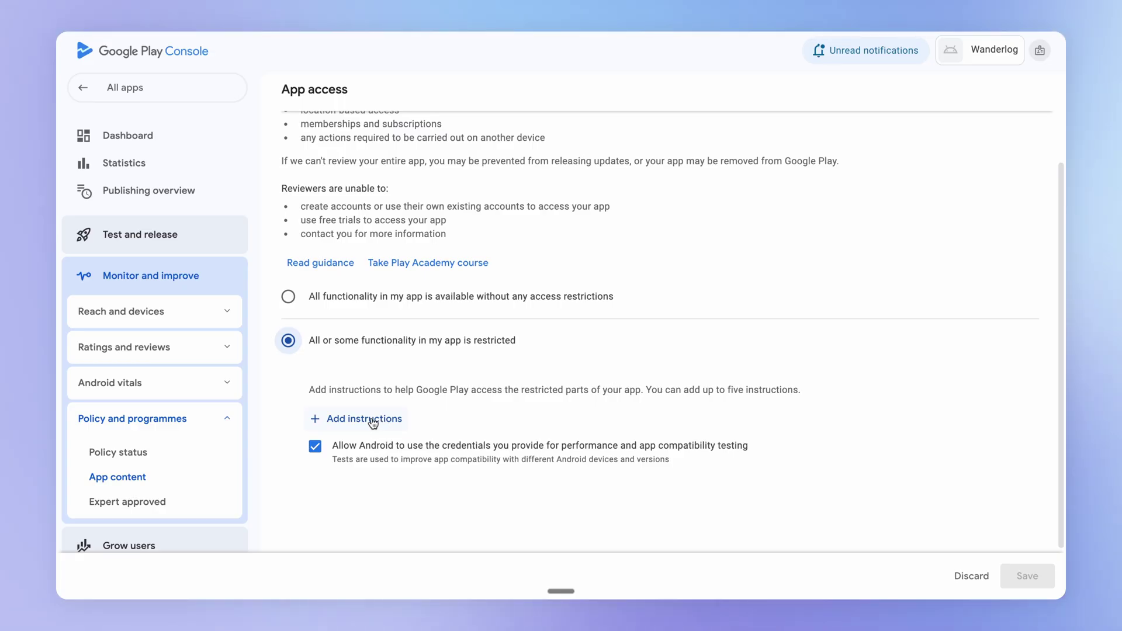
{"action": "left_click", "coordinate": [372, 422]}
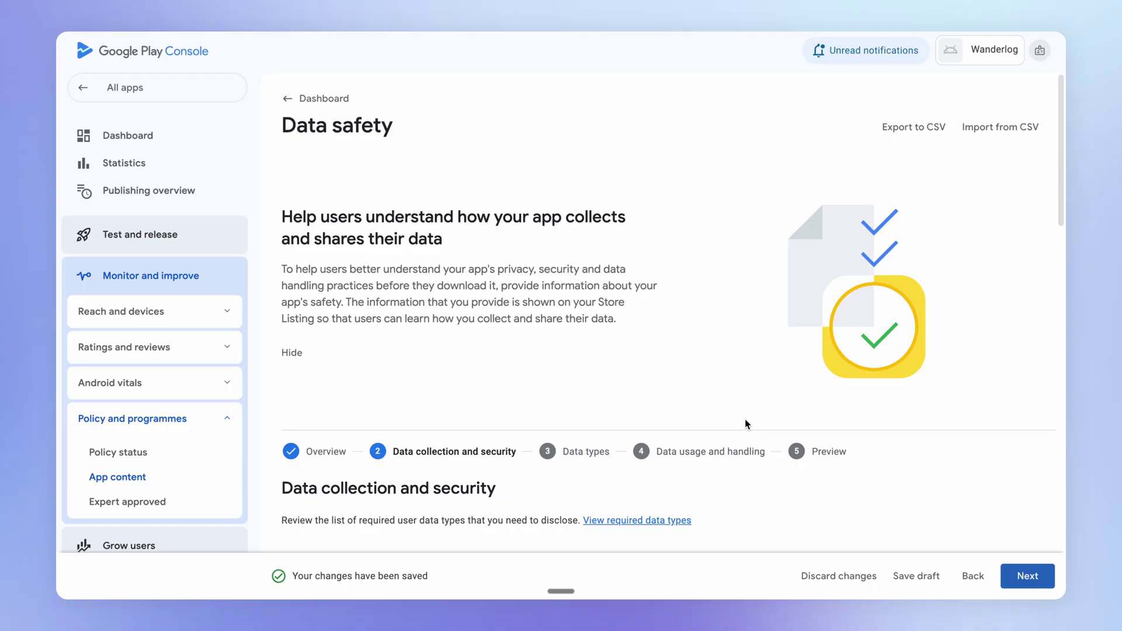
Scroll through the Data safety form and the remaining app content declarations
{"action": "scroll", "coordinate": [785, 426], "scroll_direction": "down", "scroll_amount": 7}
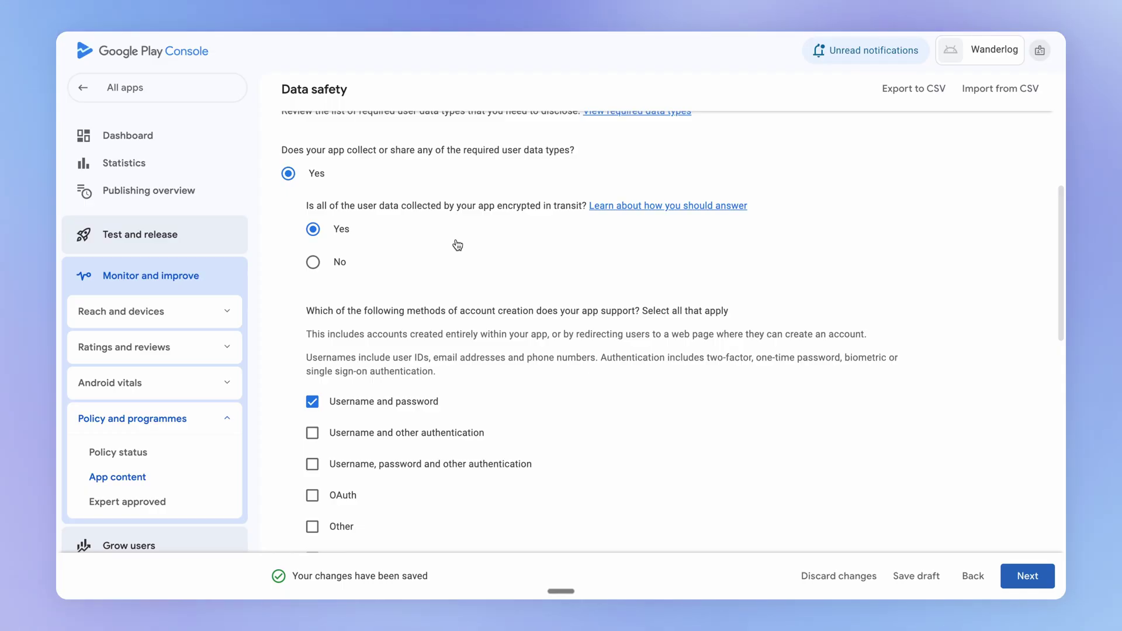
{"action": "scroll", "coordinate": [485, 284], "scroll_direction": "down", "scroll_amount": 2}
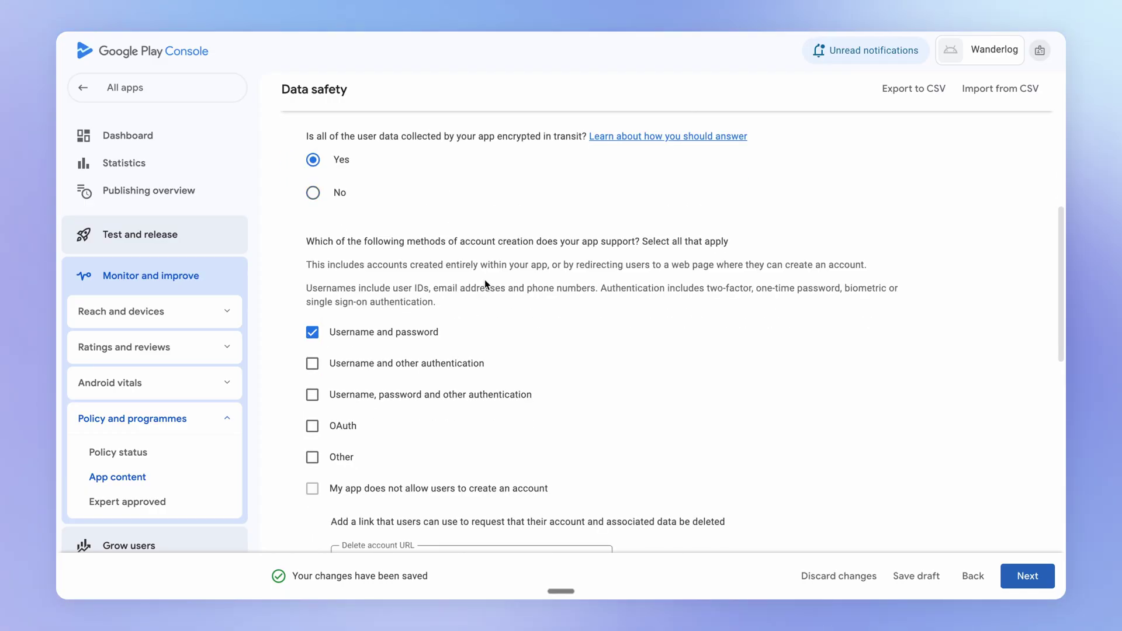
{"action": "scroll", "coordinate": [485, 285], "scroll_direction": "down", "scroll_amount": 2}
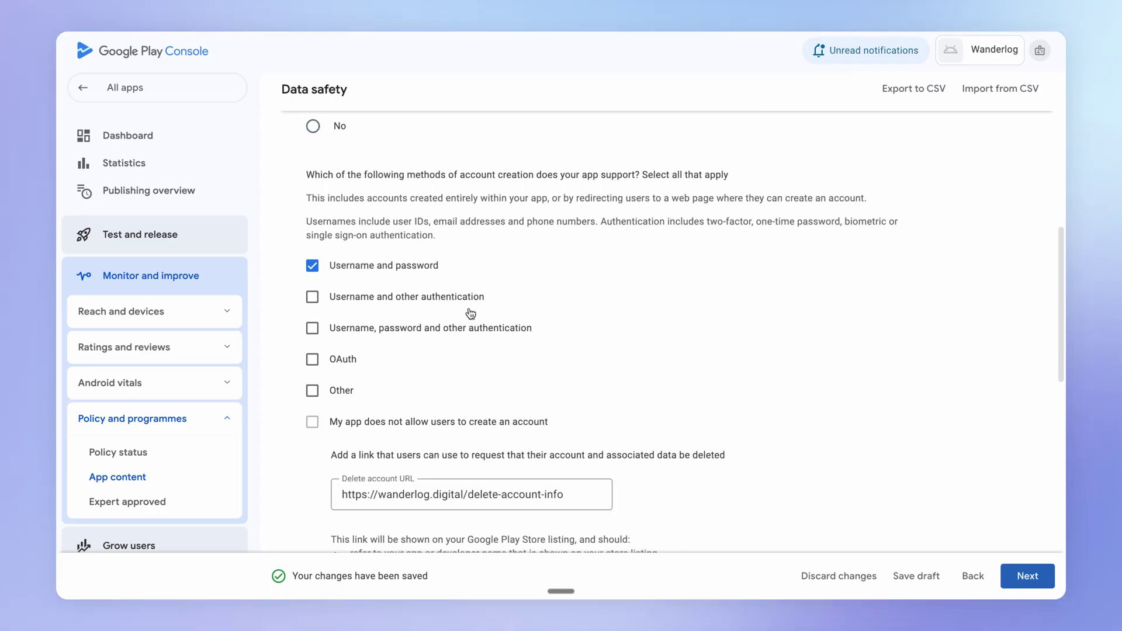
{"action": "scroll", "coordinate": [470, 310], "scroll_direction": "down", "scroll_amount": 2}
{"action": "scroll", "coordinate": [407, 409], "scroll_direction": "down", "scroll_amount": 1}
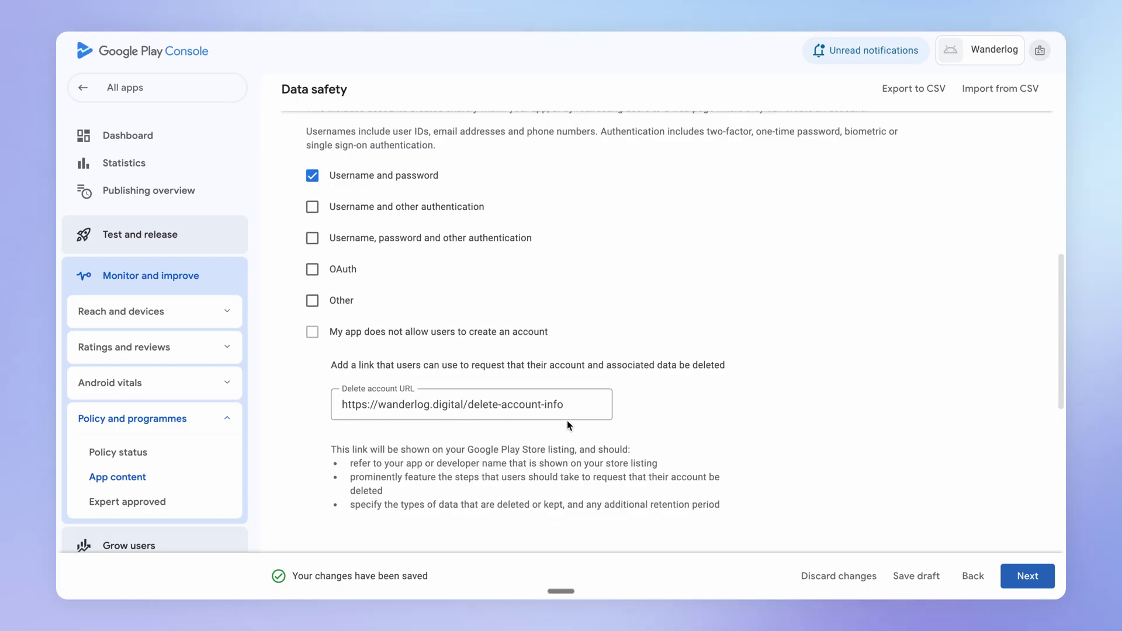
{"action": "scroll", "coordinate": [598, 433], "scroll_direction": "down", "scroll_amount": 1}
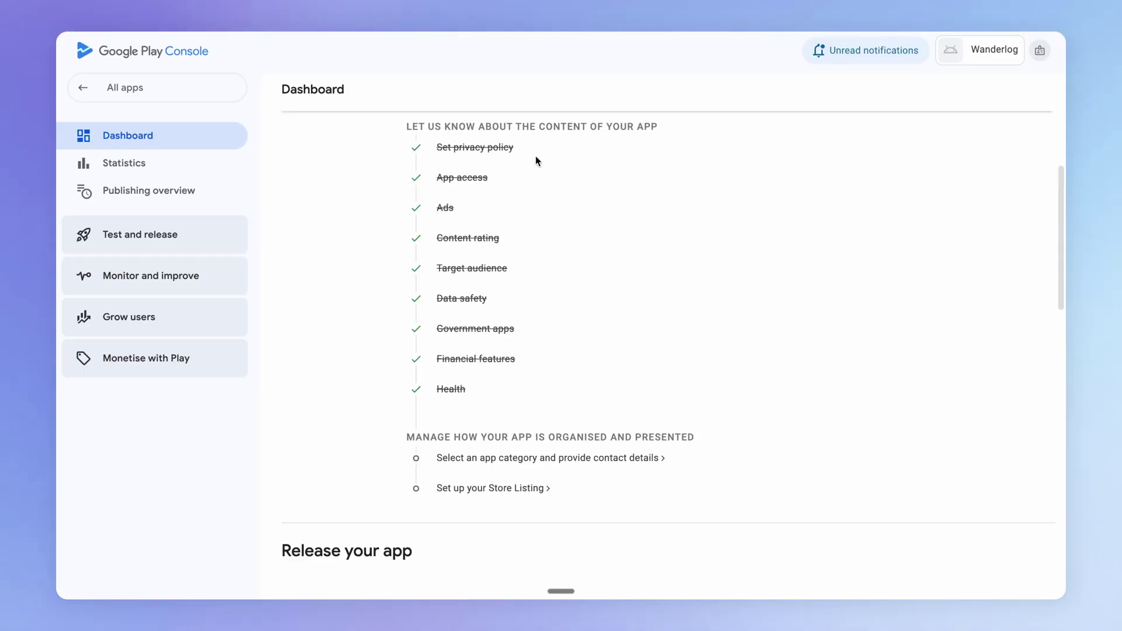
Edit the store listing contact details in the app category and contact details settings
{"action": "scroll", "coordinate": [563, 250], "scroll_direction": "down", "scroll_amount": 1}
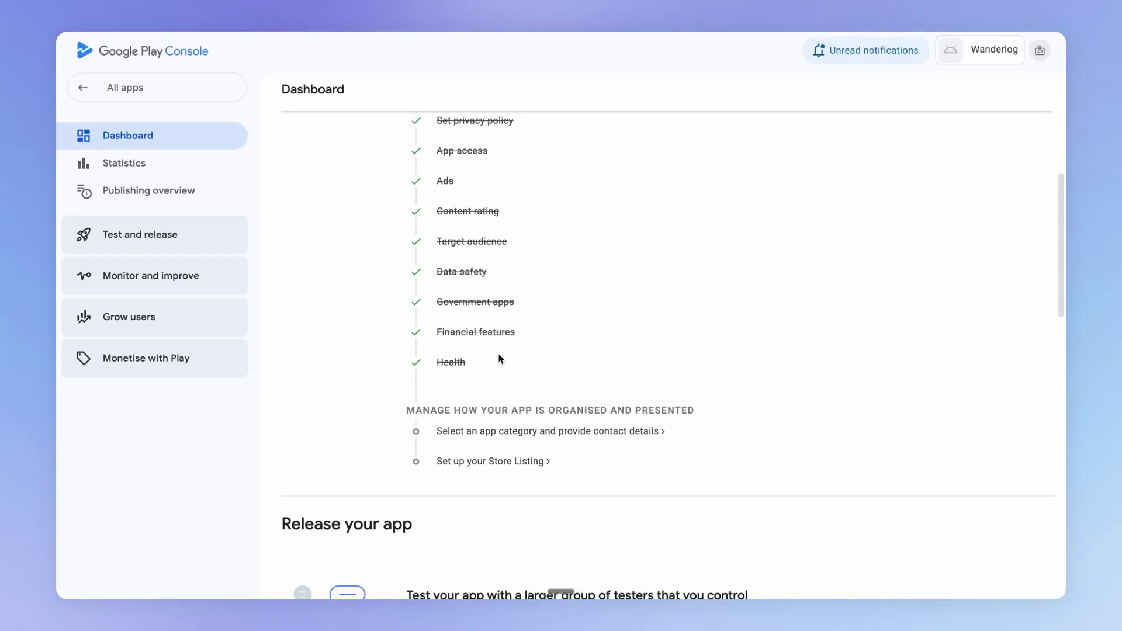
{"action": "left_click", "coordinate": [579, 432]}
{"action": "scroll", "coordinate": [620, 364], "scroll_direction": "down", "scroll_amount": 3}
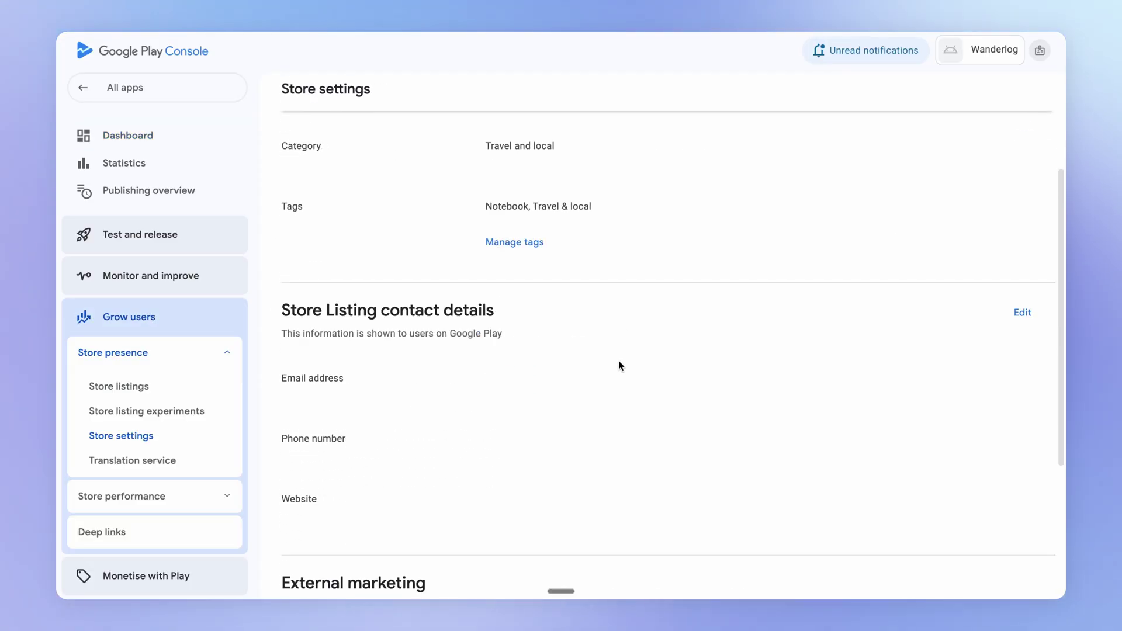
{"action": "scroll", "coordinate": [620, 366], "scroll_direction": "down", "scroll_amount": 3}
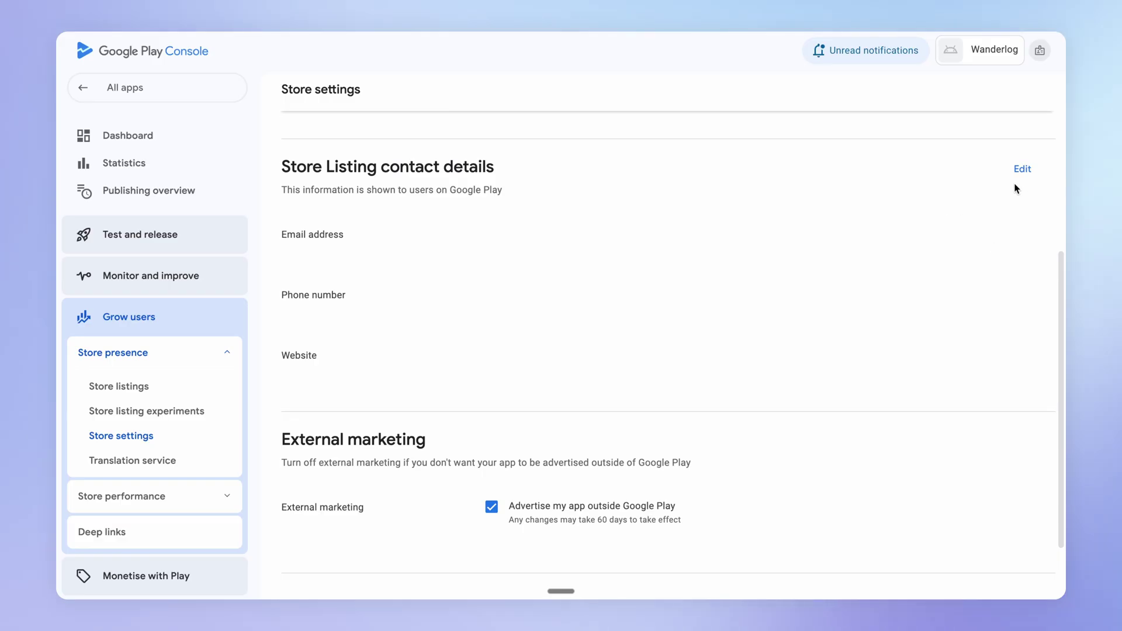
{"action": "left_click", "coordinate": [1020, 174]}
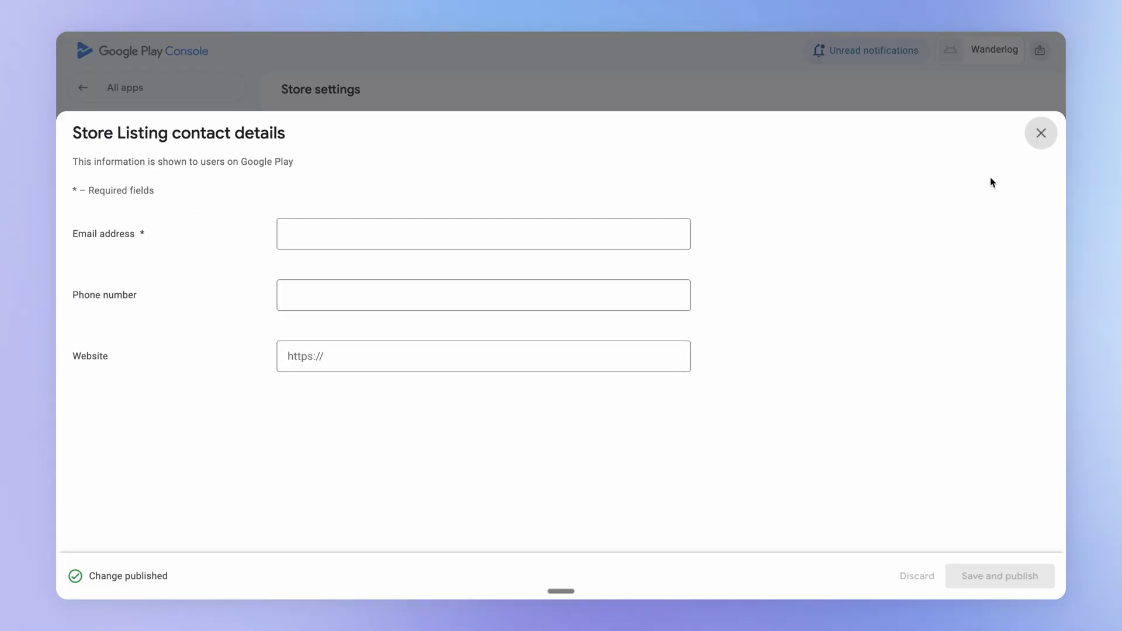
{"action": "left_click", "coordinate": [335, 247]}
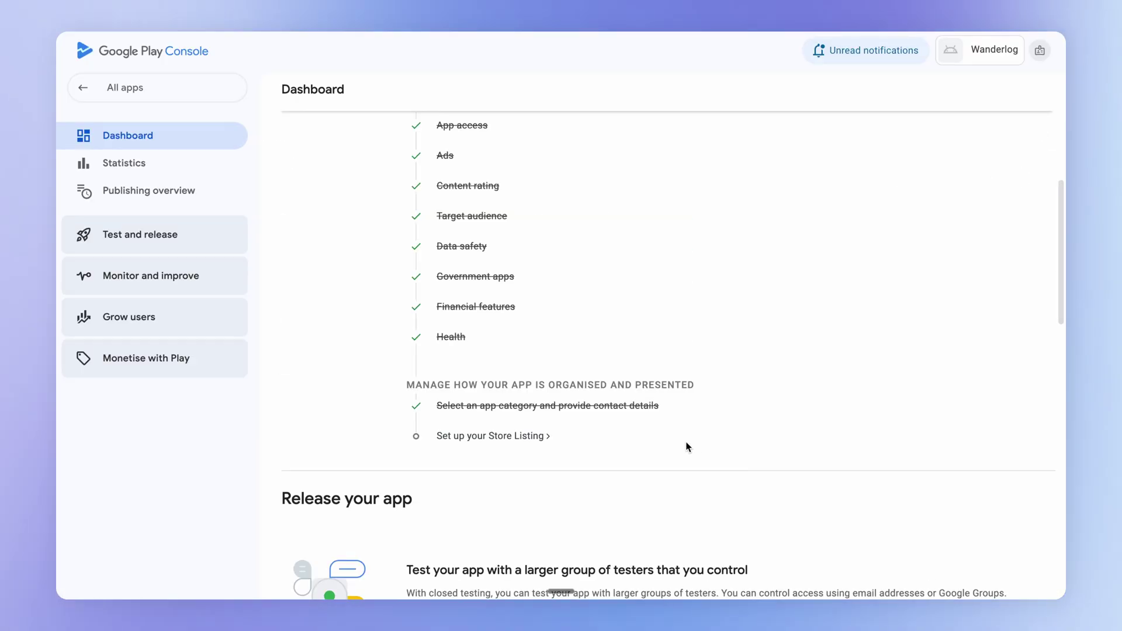
Fill in the default store listing's descriptions, icon, feature graphic and three phone screenshots
{"action": "left_click", "coordinate": [531, 437]}
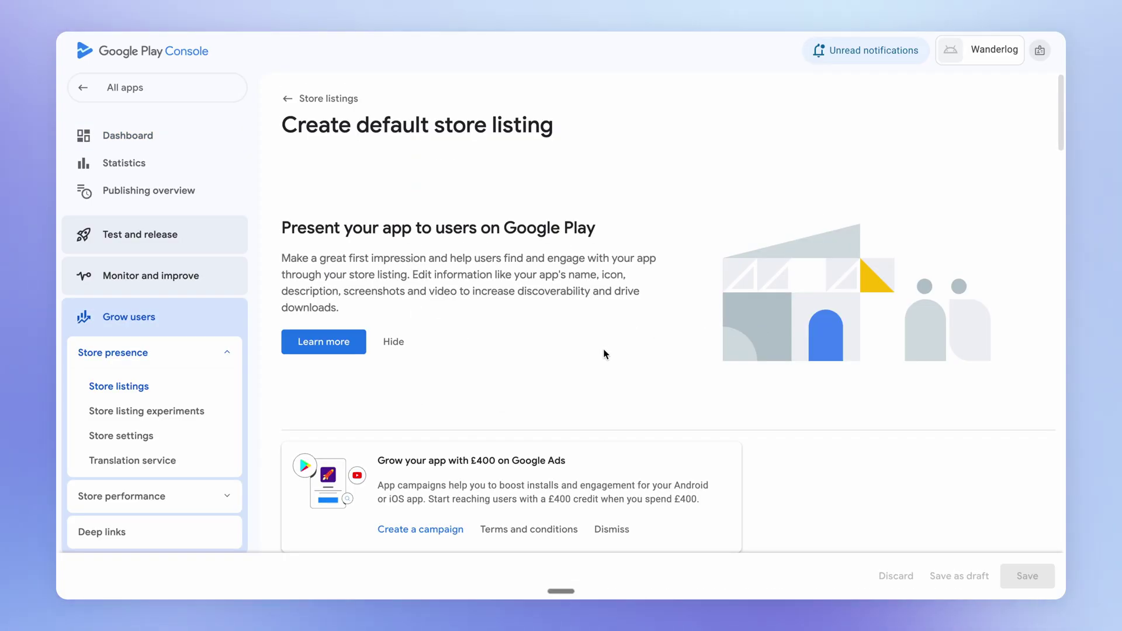
{"action": "scroll", "coordinate": [603, 355], "scroll_direction": "down", "scroll_amount": 6}
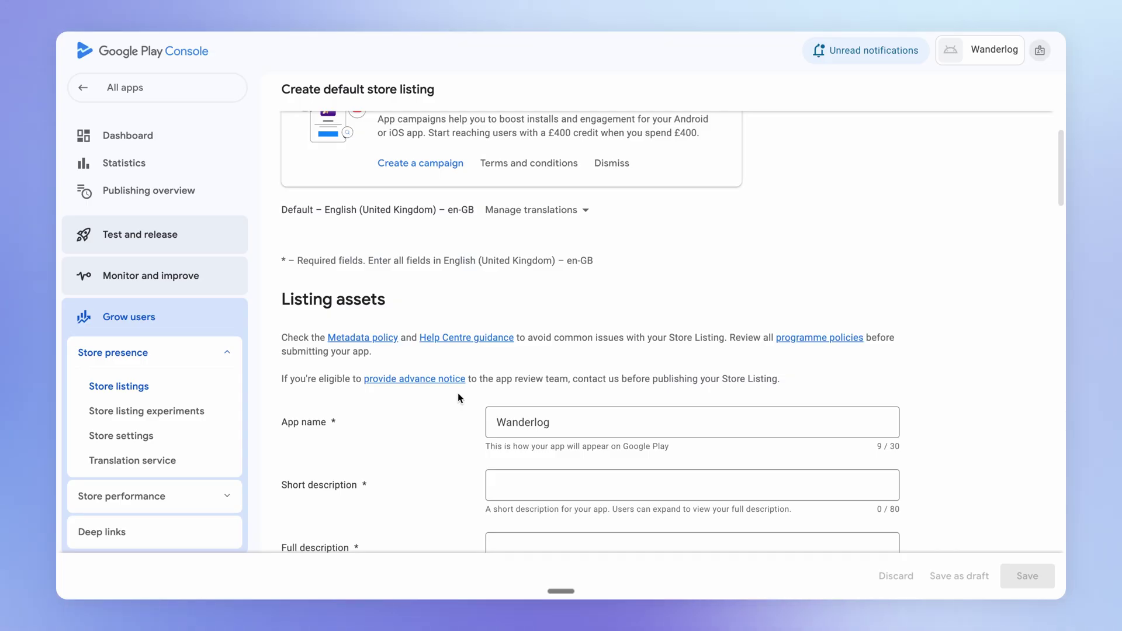
{"action": "scroll", "coordinate": [458, 396], "scroll_direction": "down", "scroll_amount": 1}
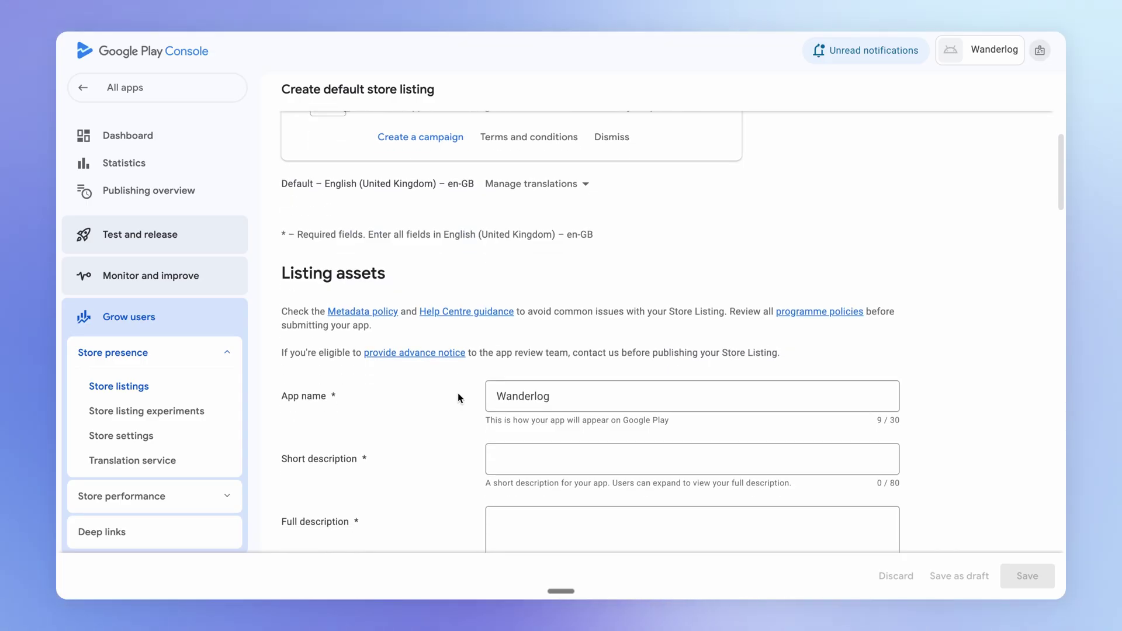
{"action": "scroll", "coordinate": [458, 397], "scroll_direction": "down", "scroll_amount": 1}
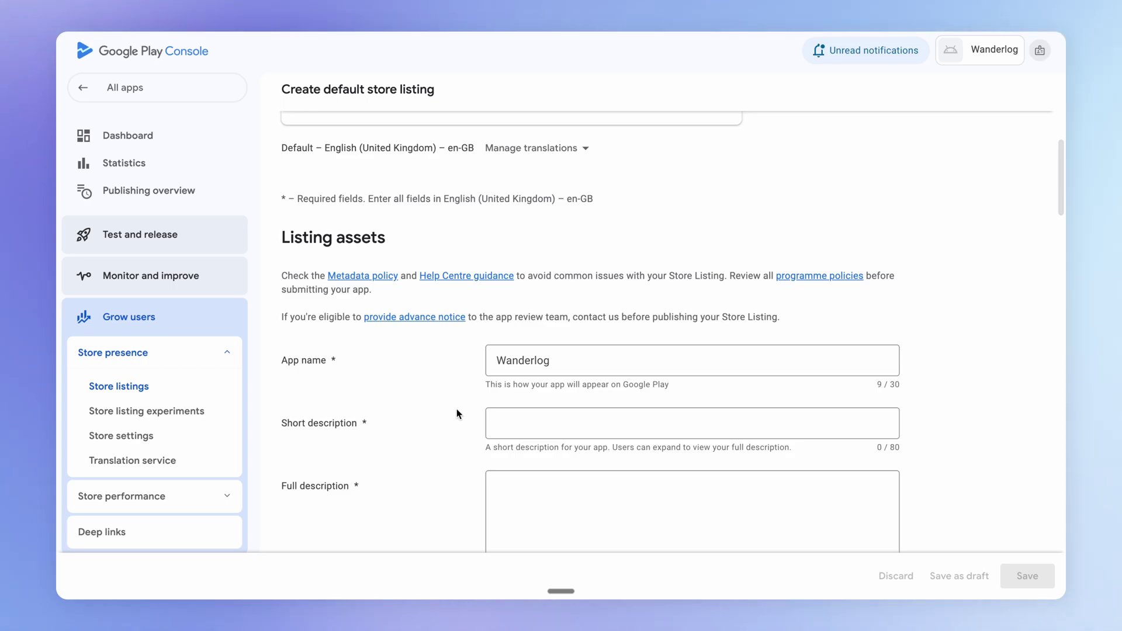
{"action": "scroll", "coordinate": [451, 415], "scroll_direction": "down", "scroll_amount": 1}
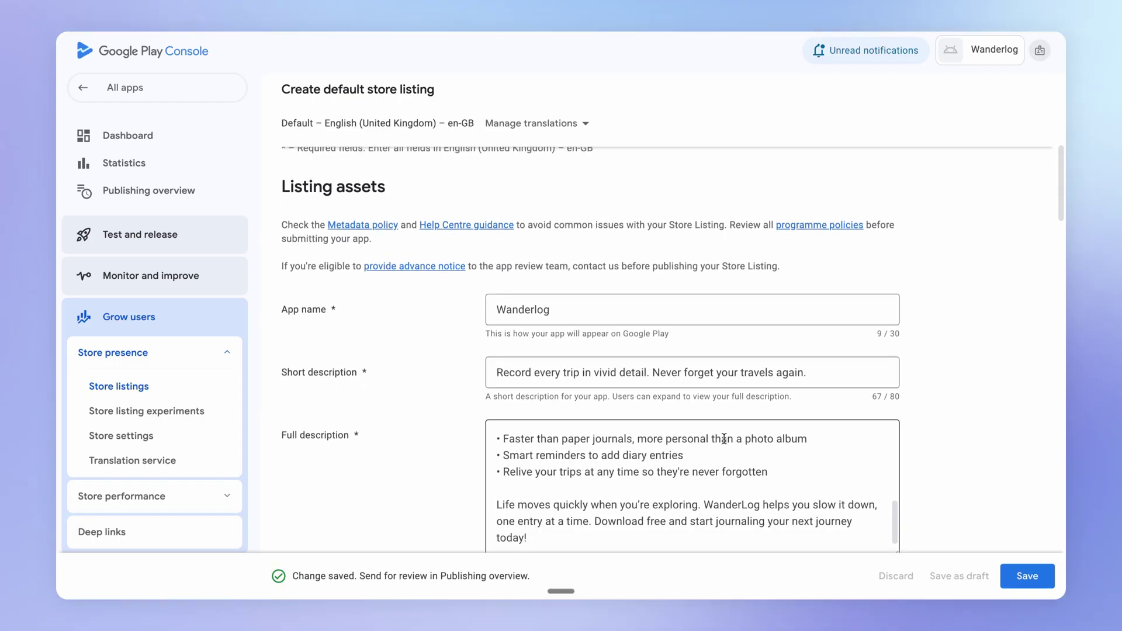
{"action": "scroll", "coordinate": [727, 434], "scroll_direction": "down", "scroll_amount": 10}
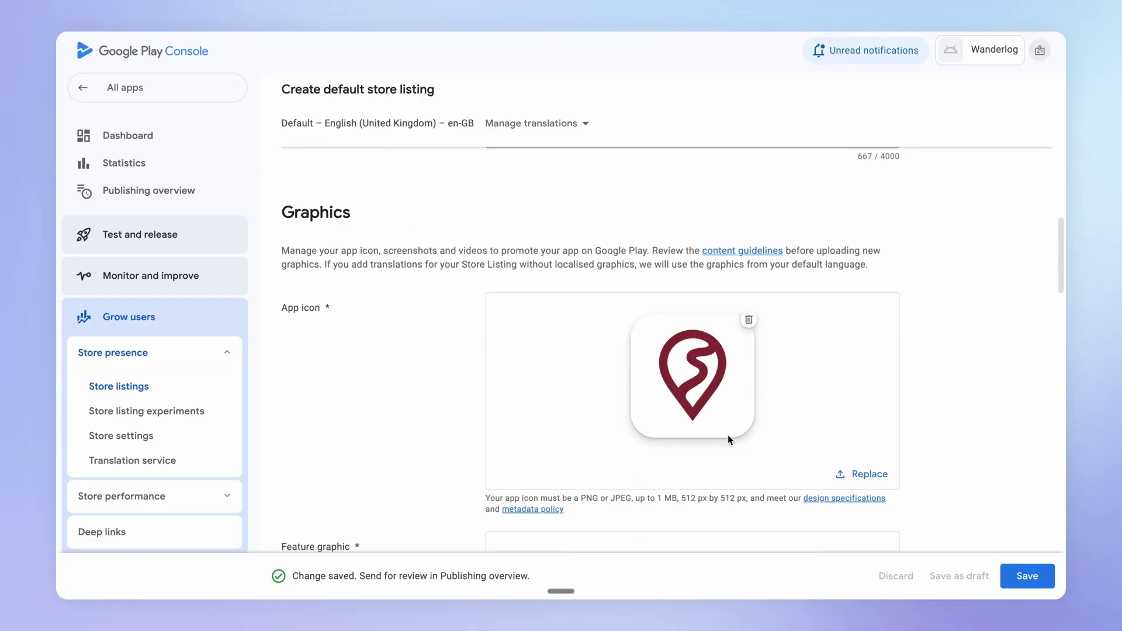
{"action": "scroll", "coordinate": [728, 439], "scroll_direction": "down", "scroll_amount": 5}
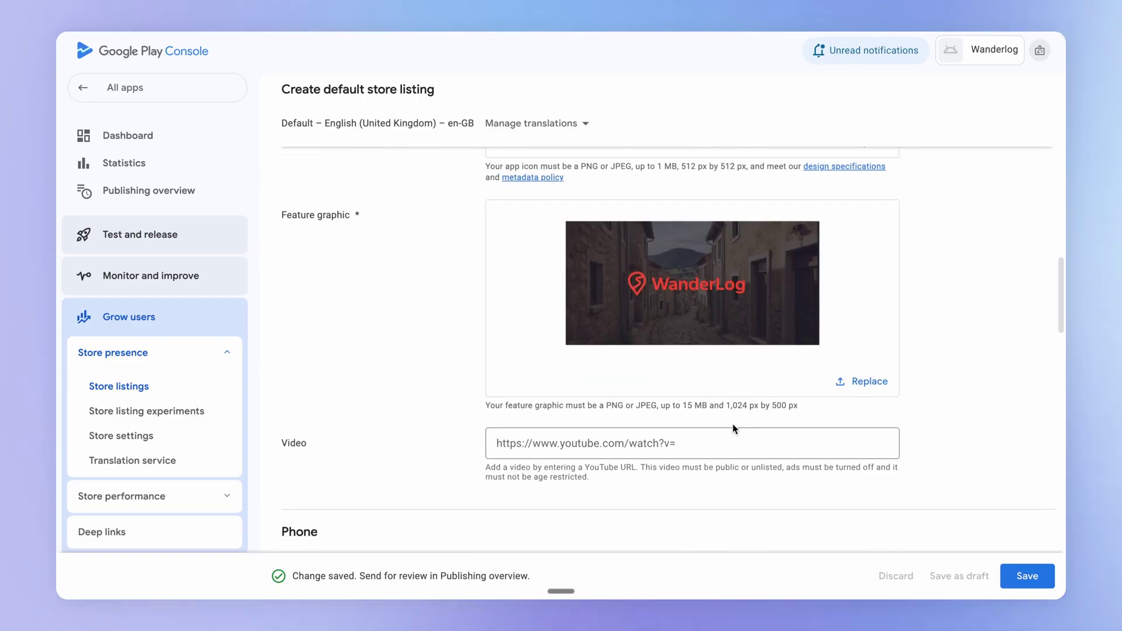
{"action": "scroll", "coordinate": [848, 386], "scroll_direction": "down", "scroll_amount": 1}
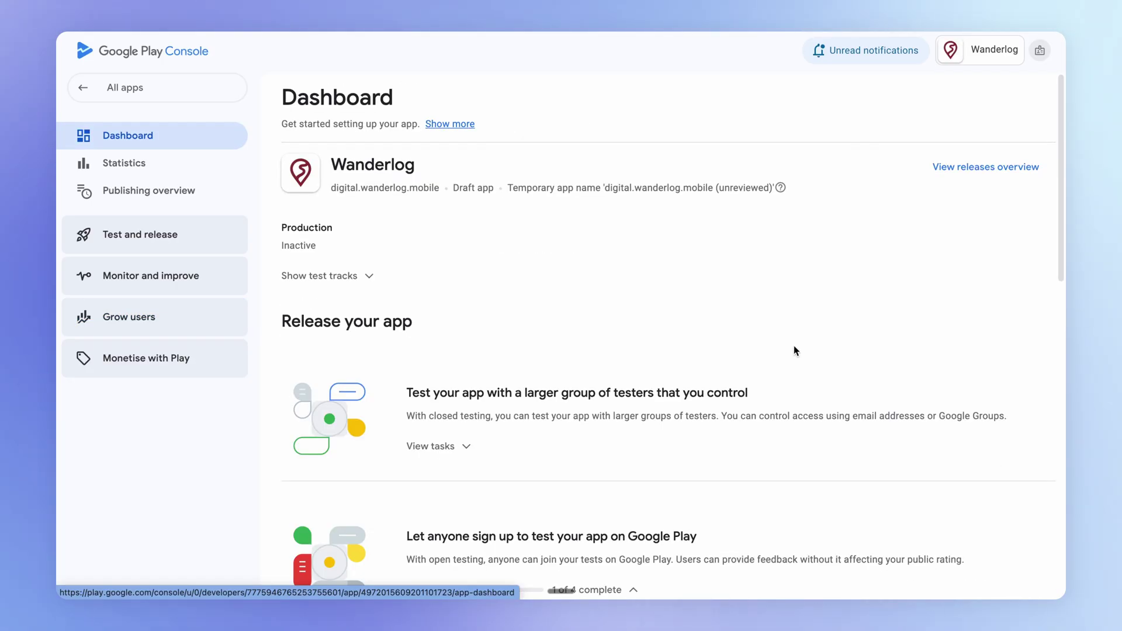
Preview the draft open testing release from the dashboard and open it for editing
{"action": "scroll", "coordinate": [793, 346], "scroll_direction": "down", "scroll_amount": 5}
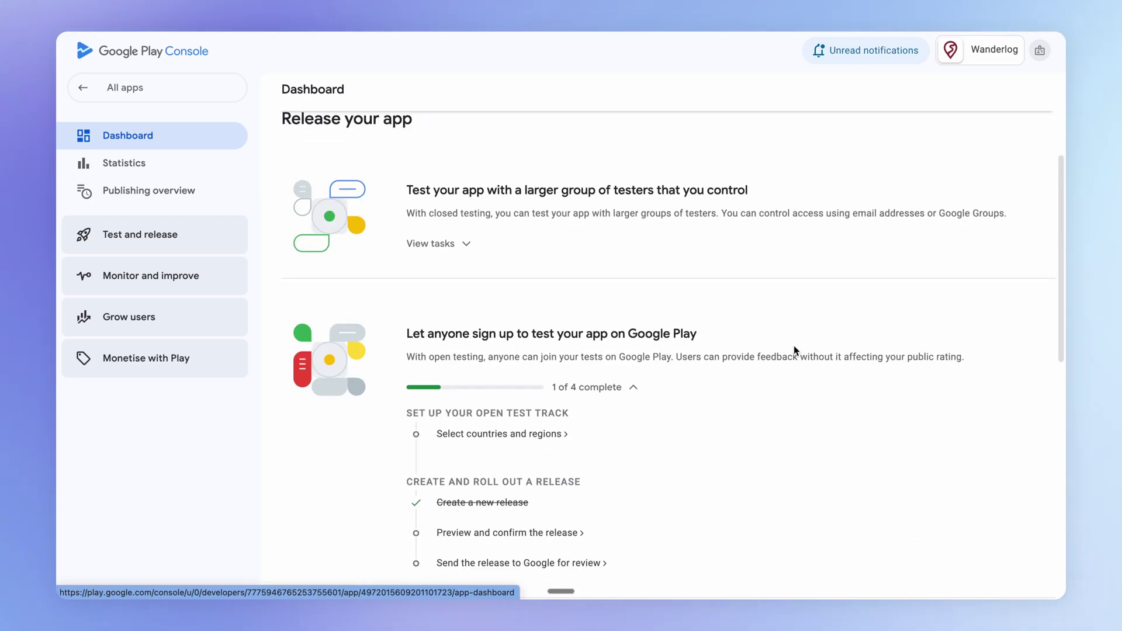
{"action": "scroll", "coordinate": [793, 346], "scroll_direction": "down", "scroll_amount": 1}
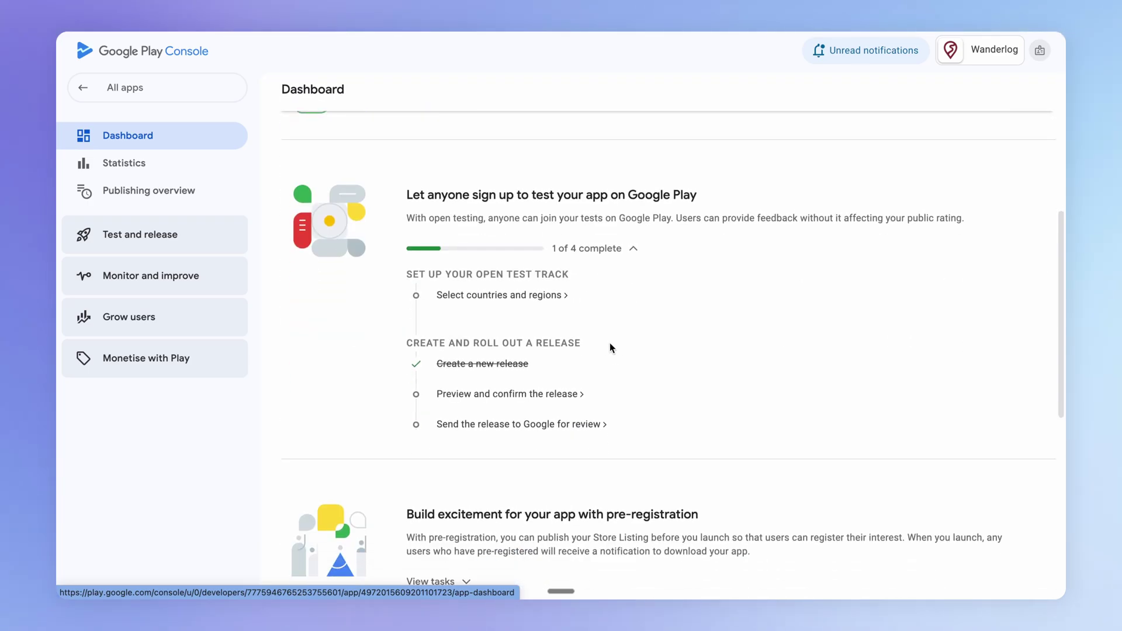
{"action": "scroll", "coordinate": [594, 378], "scroll_direction": "down", "scroll_amount": 1}
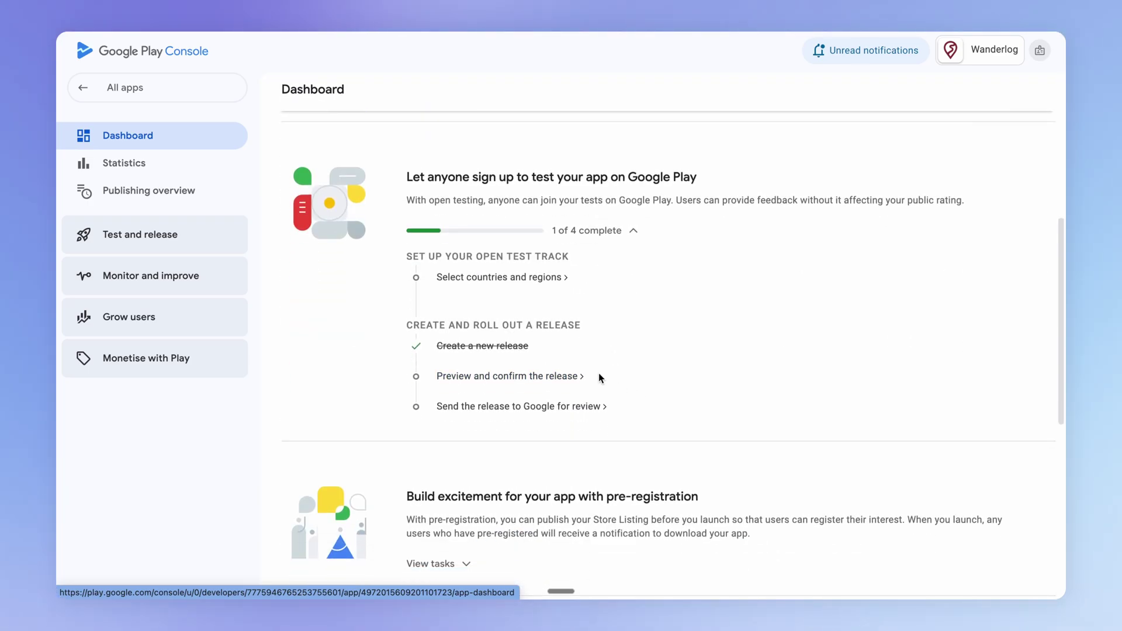
{"action": "left_click", "coordinate": [539, 378]}
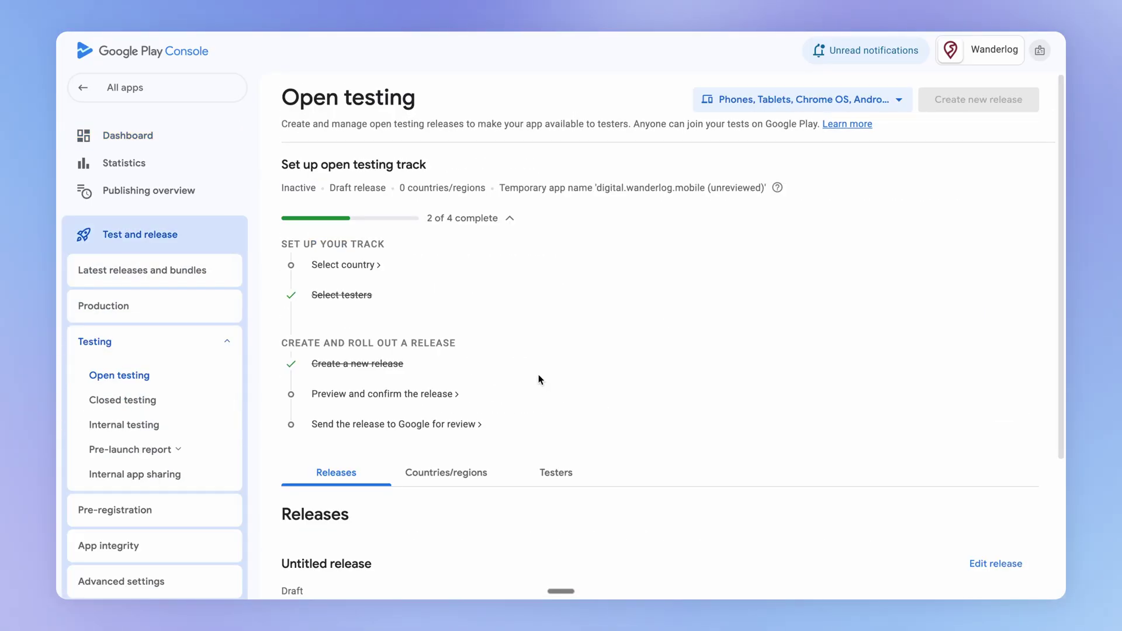
{"action": "scroll", "coordinate": [1011, 378], "scroll_direction": "down", "scroll_amount": 3}
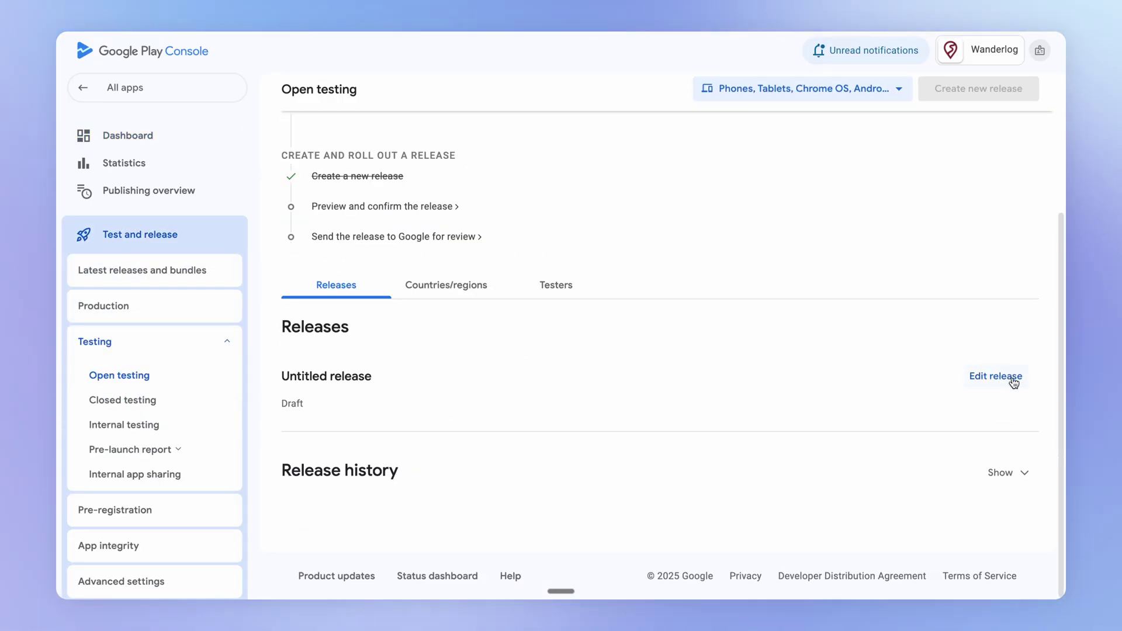
{"action": "left_click", "coordinate": [1012, 377]}
{"action": "scroll", "coordinate": [793, 366], "scroll_direction": "down", "scroll_amount": 1}
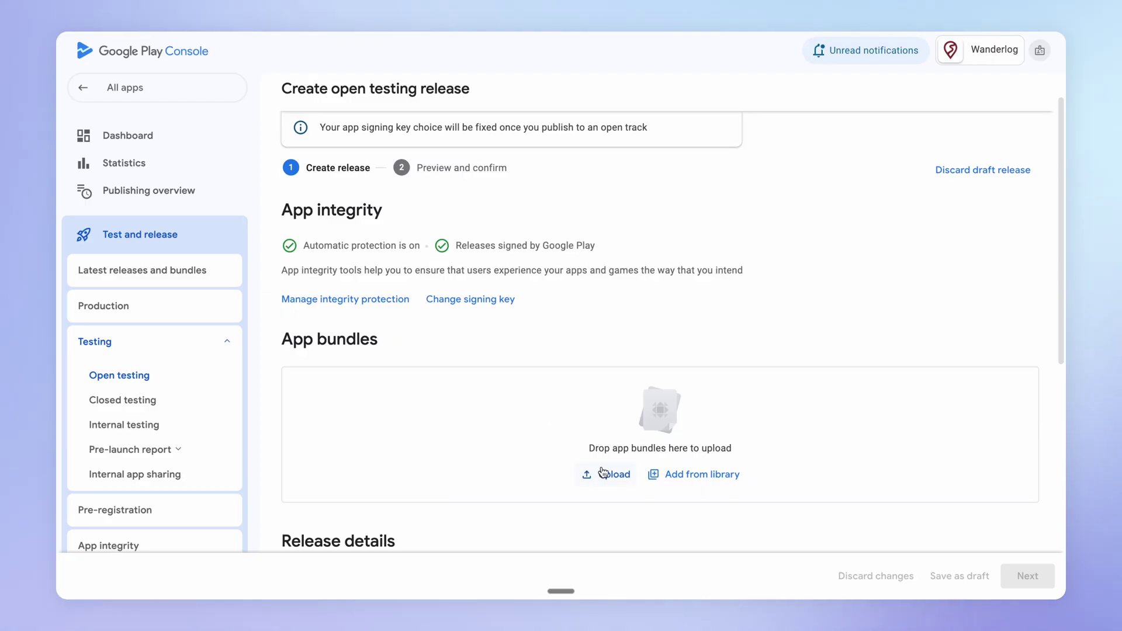
Add the 1.0.0 bundle from the library, replace the placeholder release notes, and save as draft
{"action": "left_click", "coordinate": [681, 472]}
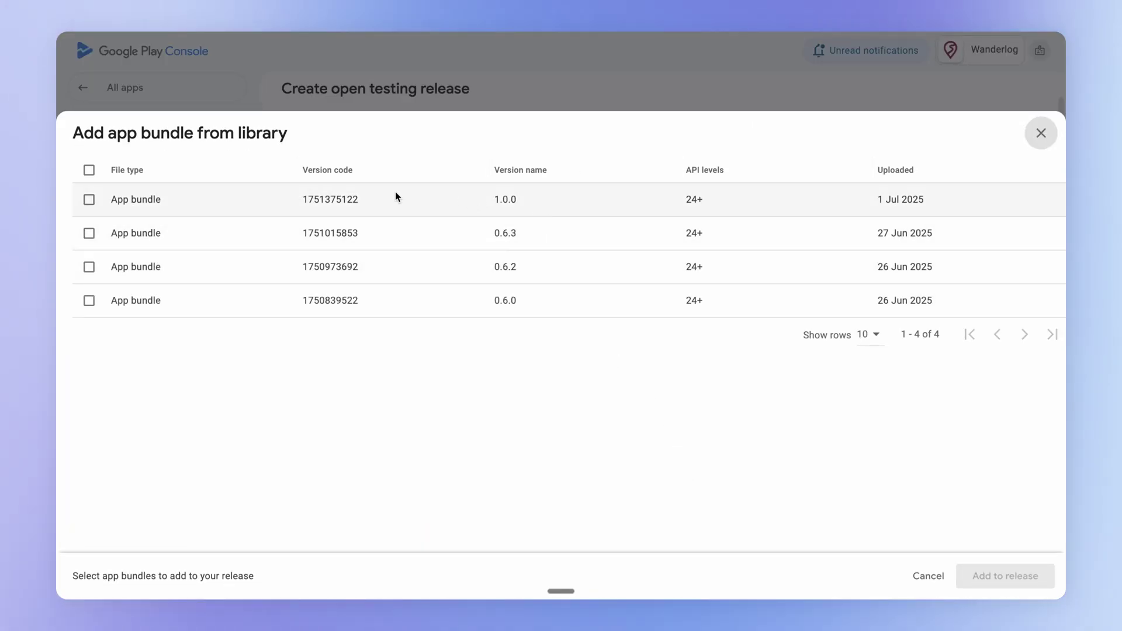
{"action": "left_click", "coordinate": [89, 200]}
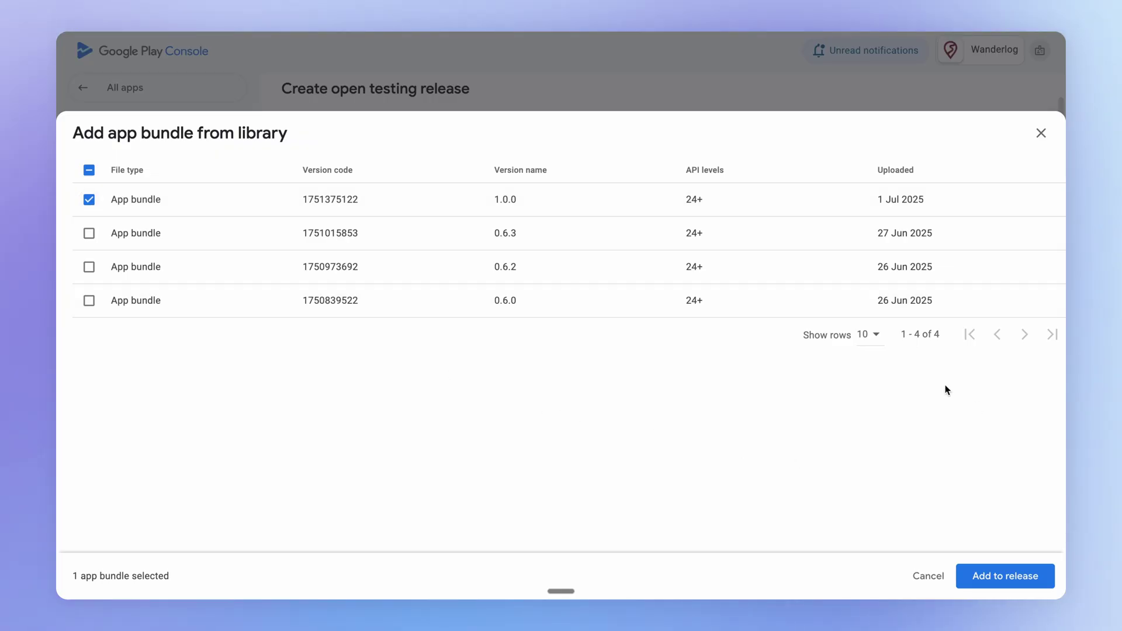
{"action": "left_click", "coordinate": [992, 579]}
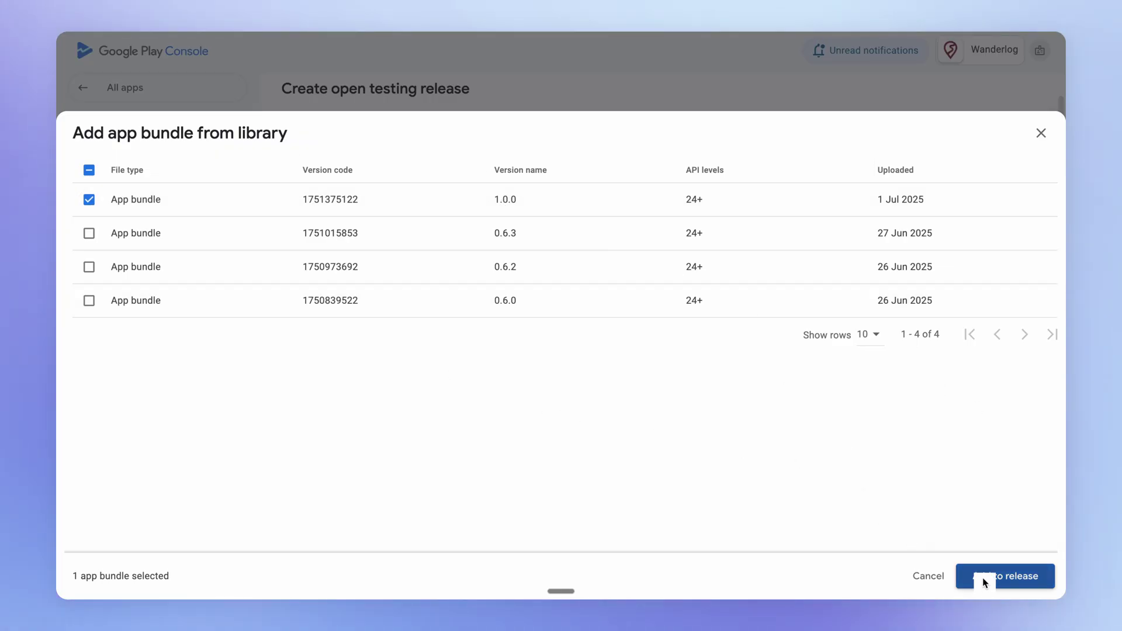
{"action": "scroll", "coordinate": [832, 421], "scroll_direction": "down", "scroll_amount": 7}
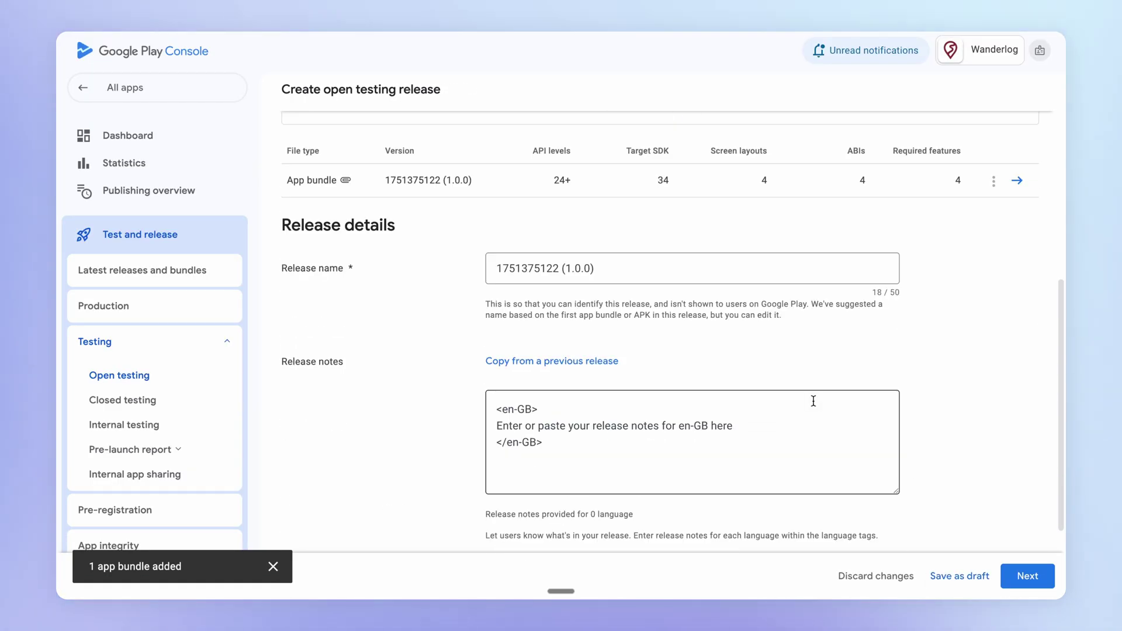
{"action": "left_click_drag", "start_coordinate": [761, 412], "coordinate": [495, 406]}
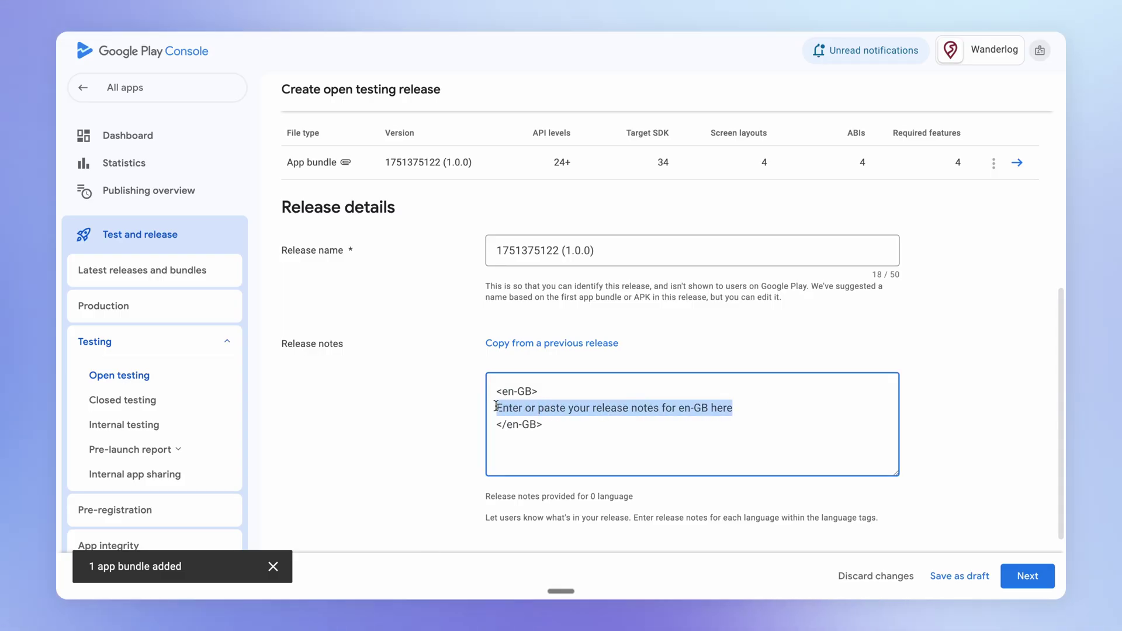
{"action": "type", "text": "Initial publ"}
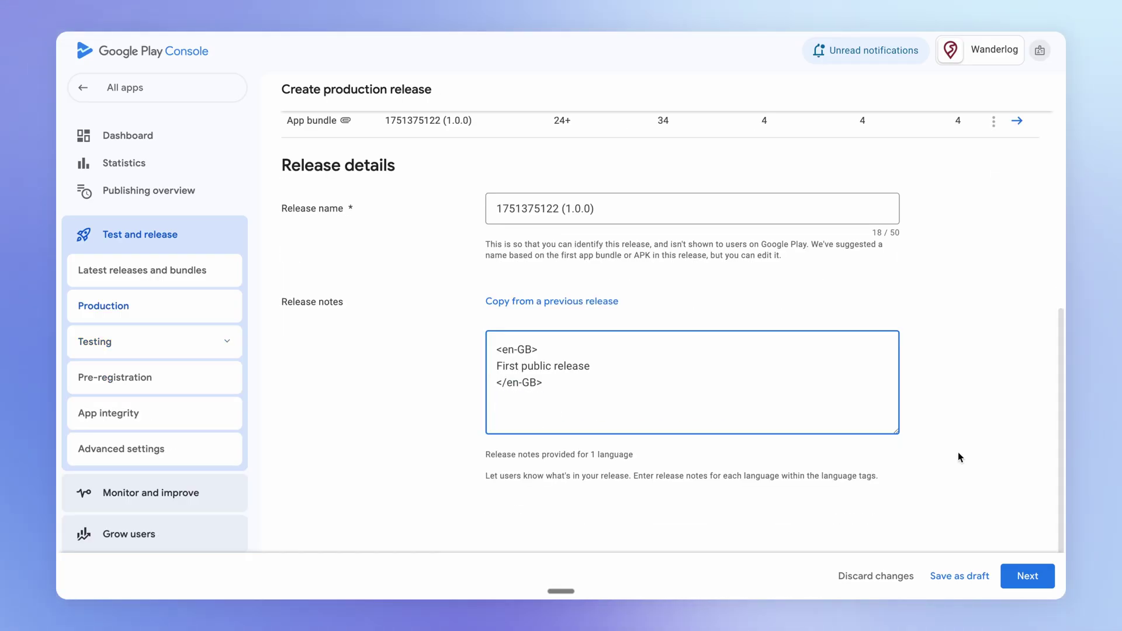
{"action": "left_click", "coordinate": [965, 577]}
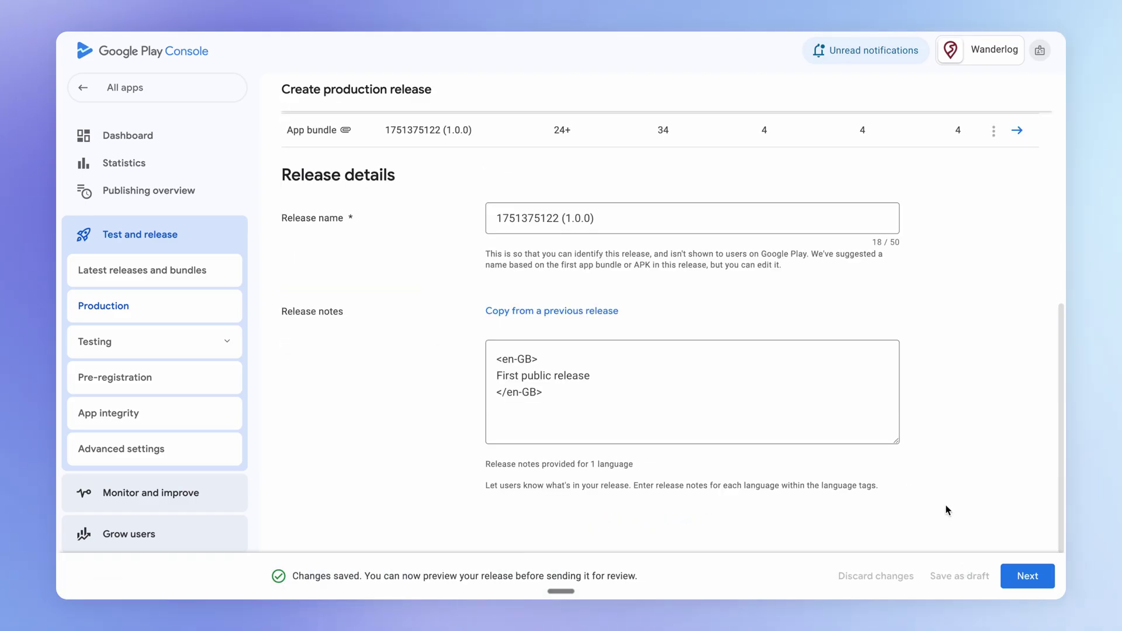
On the production track's Countries/regions tab, add countries and list all 177 available
{"action": "left_click", "coordinate": [1006, 577]}
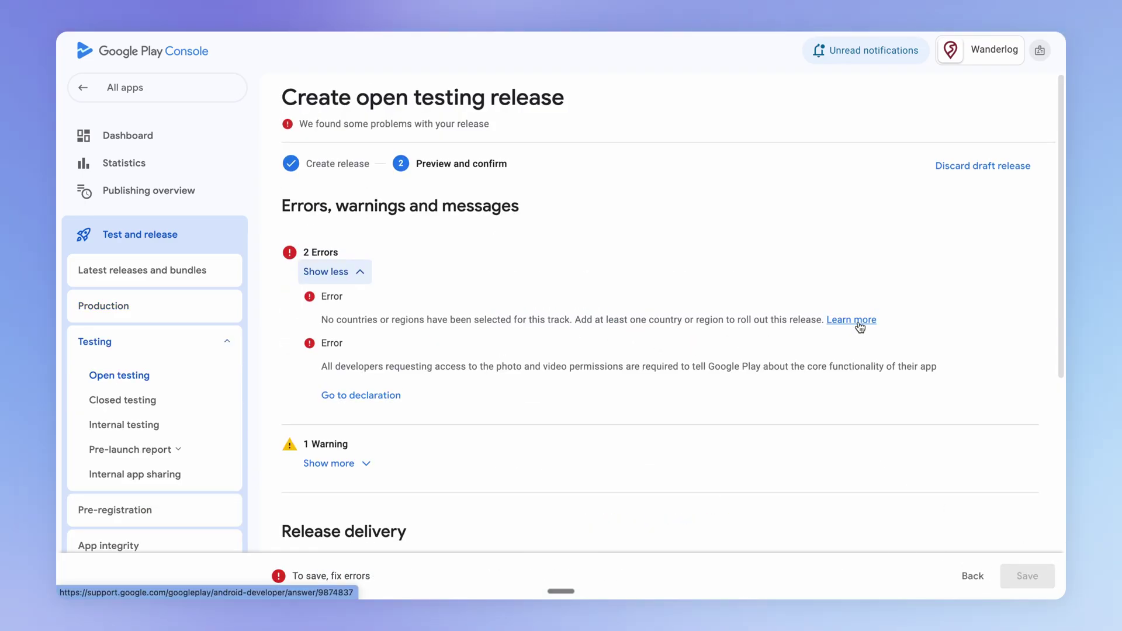
{"action": "left_click", "coordinate": [179, 307]}
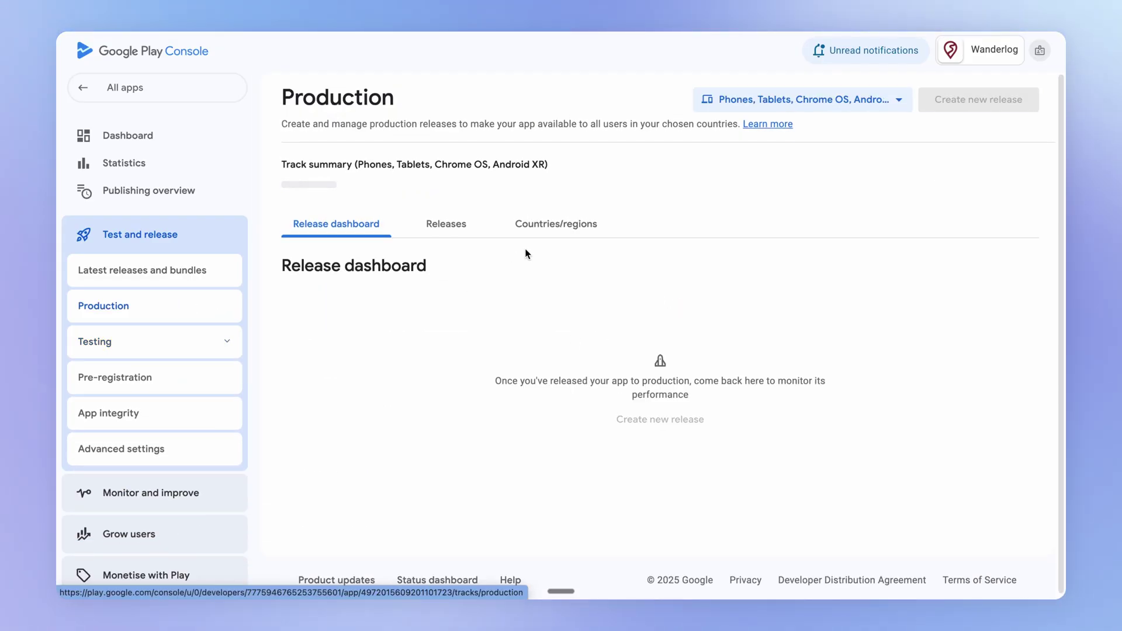
{"action": "left_click", "coordinate": [575, 226]}
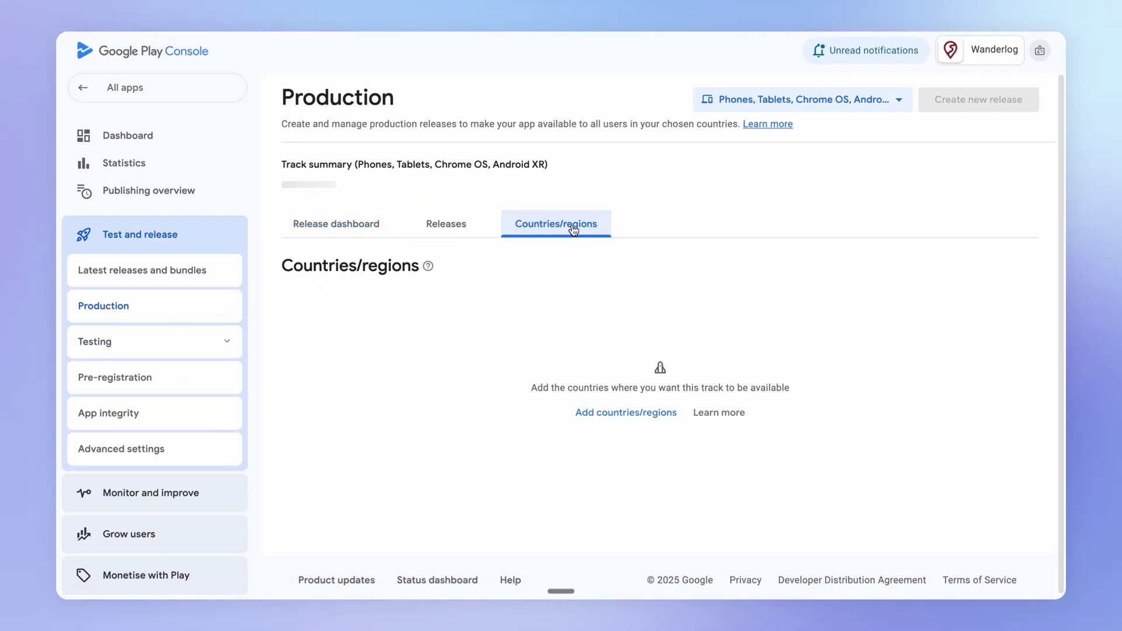
{"action": "left_click", "coordinate": [614, 423]}
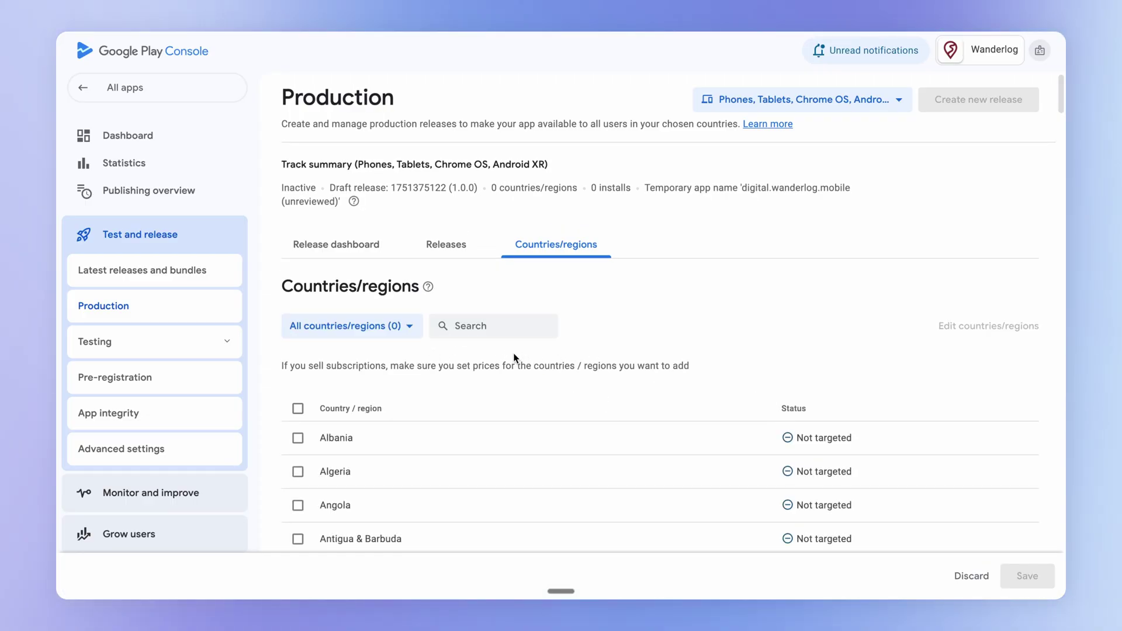
{"action": "left_click", "coordinate": [369, 314]}
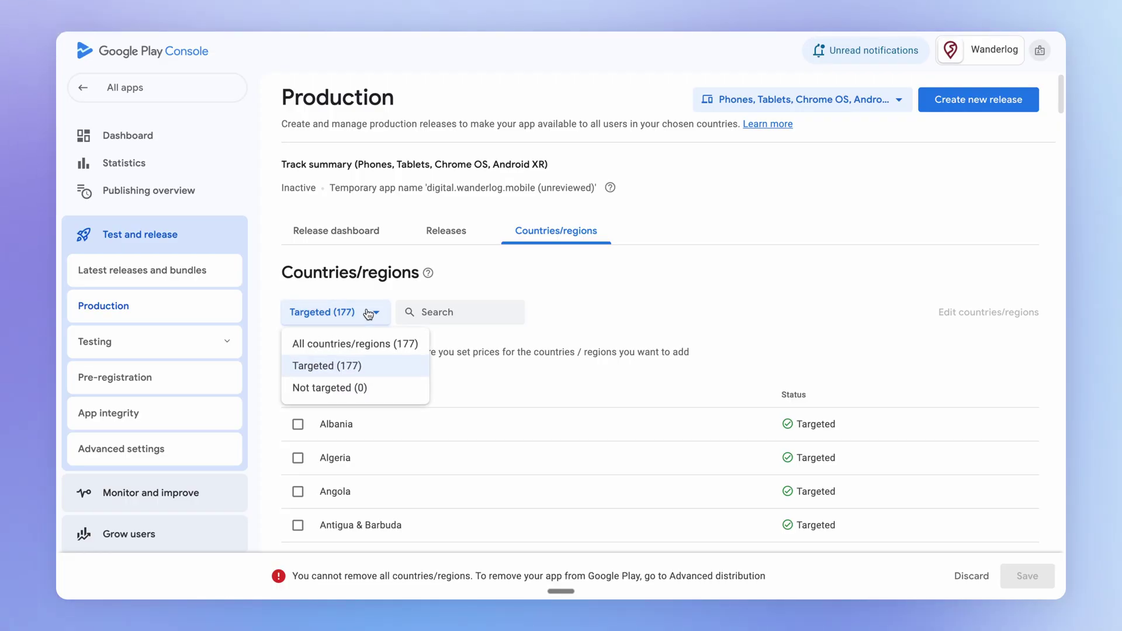
{"action": "left_click", "coordinate": [384, 344]}
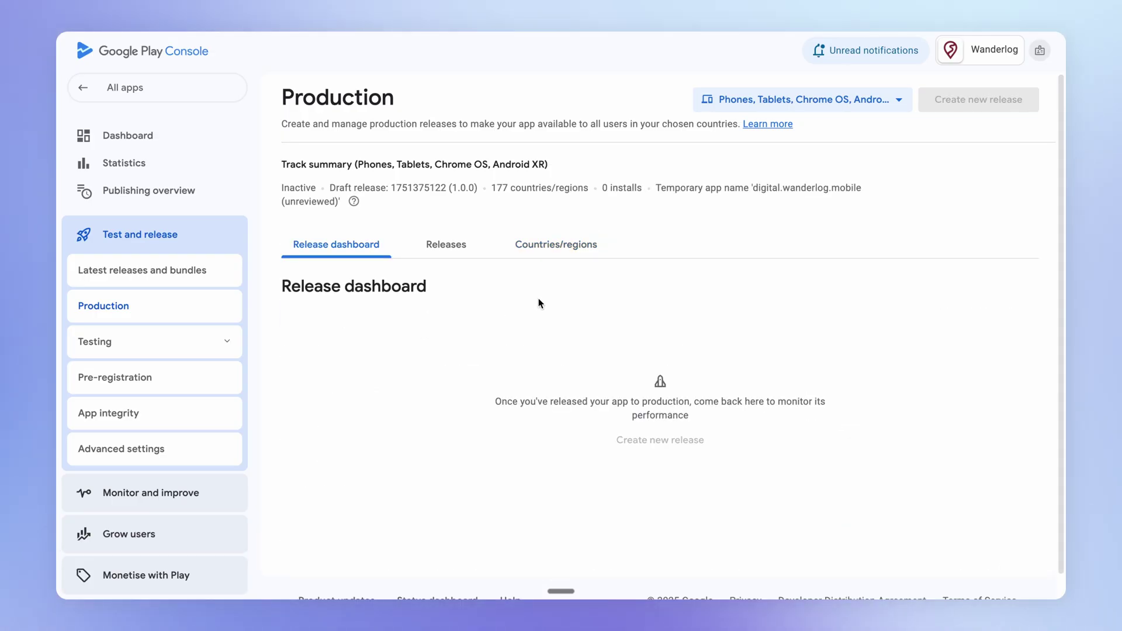
Open the draft 1.0.0 production release for editing and continue to its preview
{"action": "left_click", "coordinate": [460, 255]}
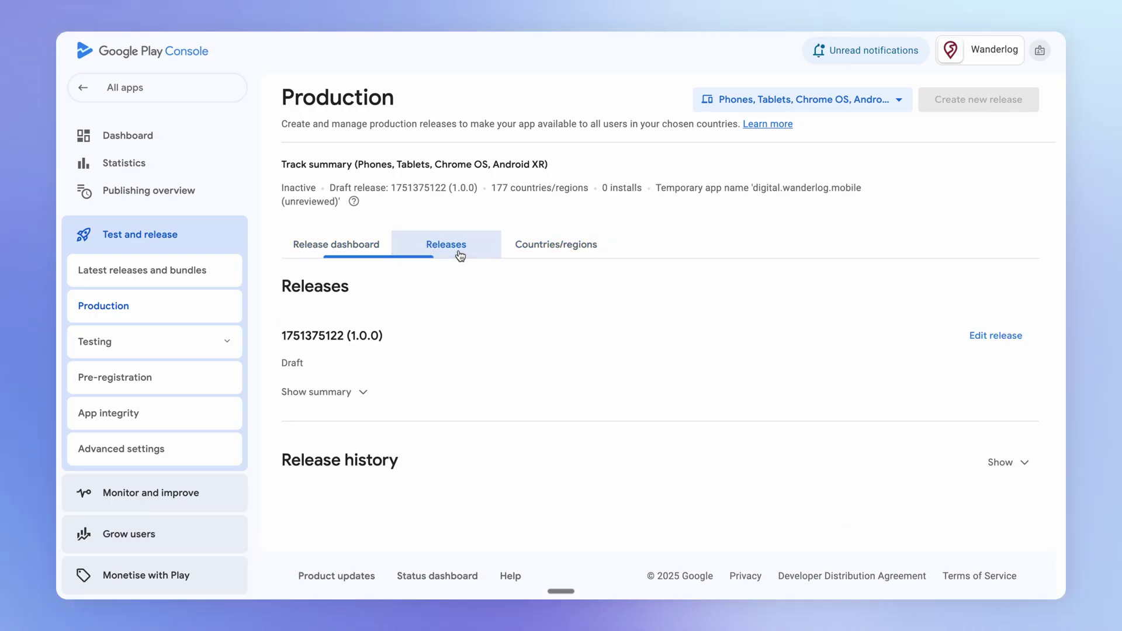
{"action": "left_click", "coordinate": [1001, 337]}
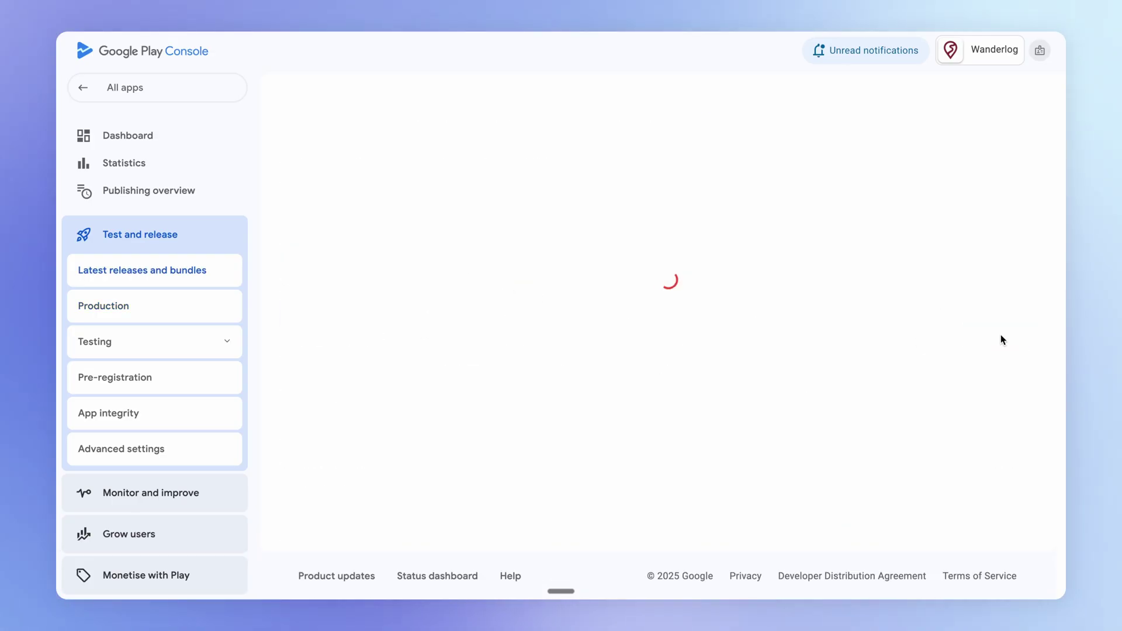
{"action": "scroll", "coordinate": [970, 520], "scroll_direction": "down", "scroll_amount": 4}
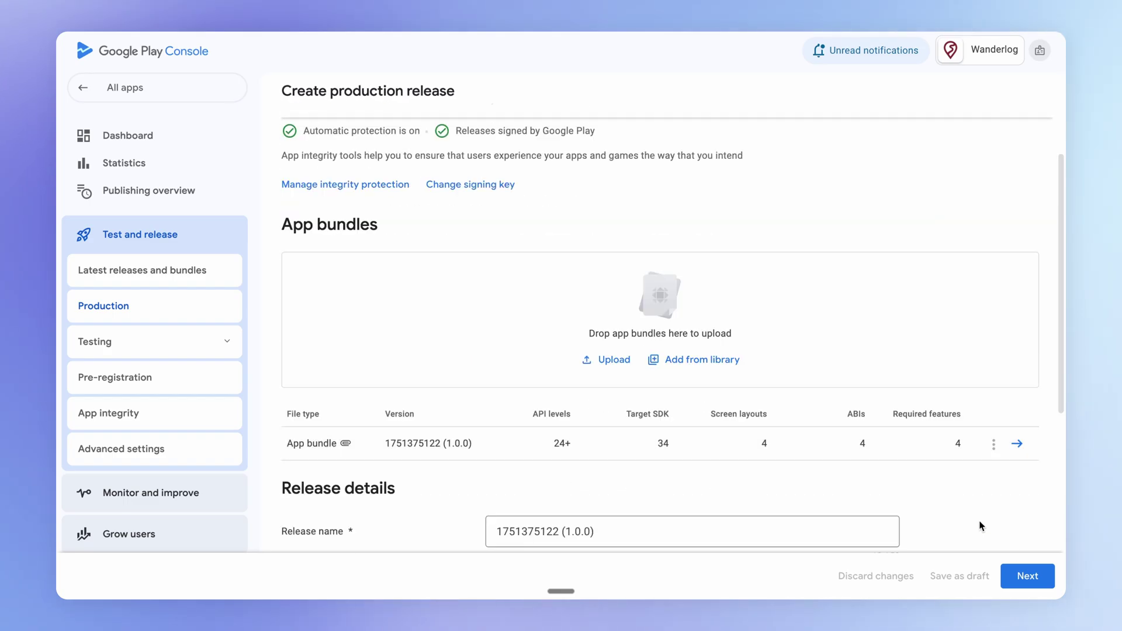
{"action": "left_click", "coordinate": [1030, 575]}
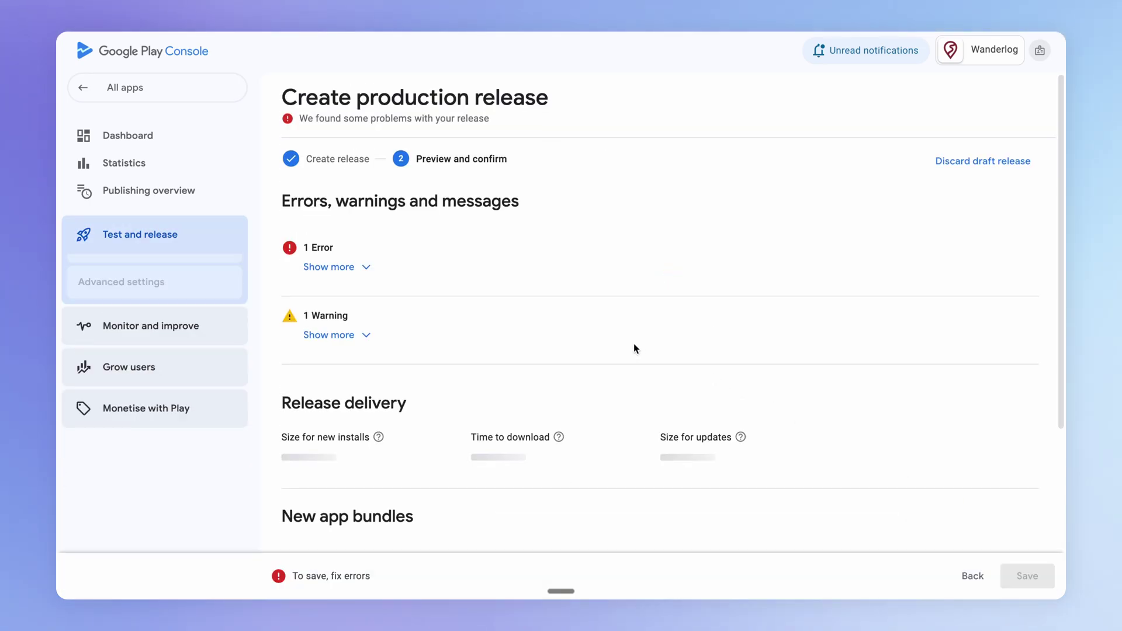
Complete the photo and video permissions declaration flagged in the error, then save the release
{"action": "left_click", "coordinate": [359, 272]}
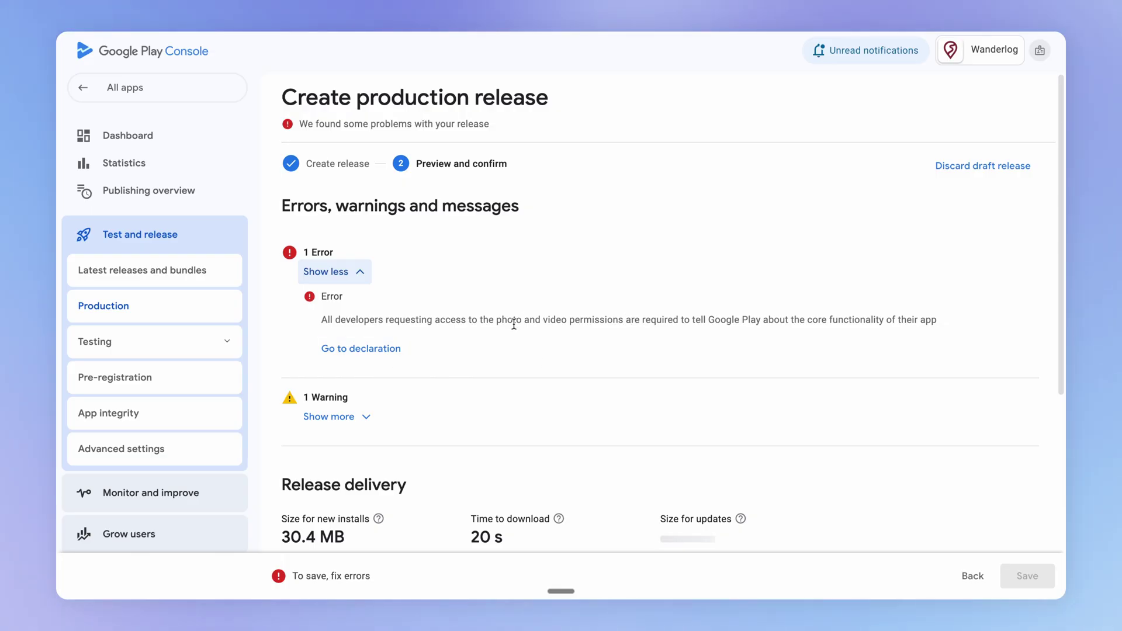
{"action": "left_click", "coordinate": [375, 348]}
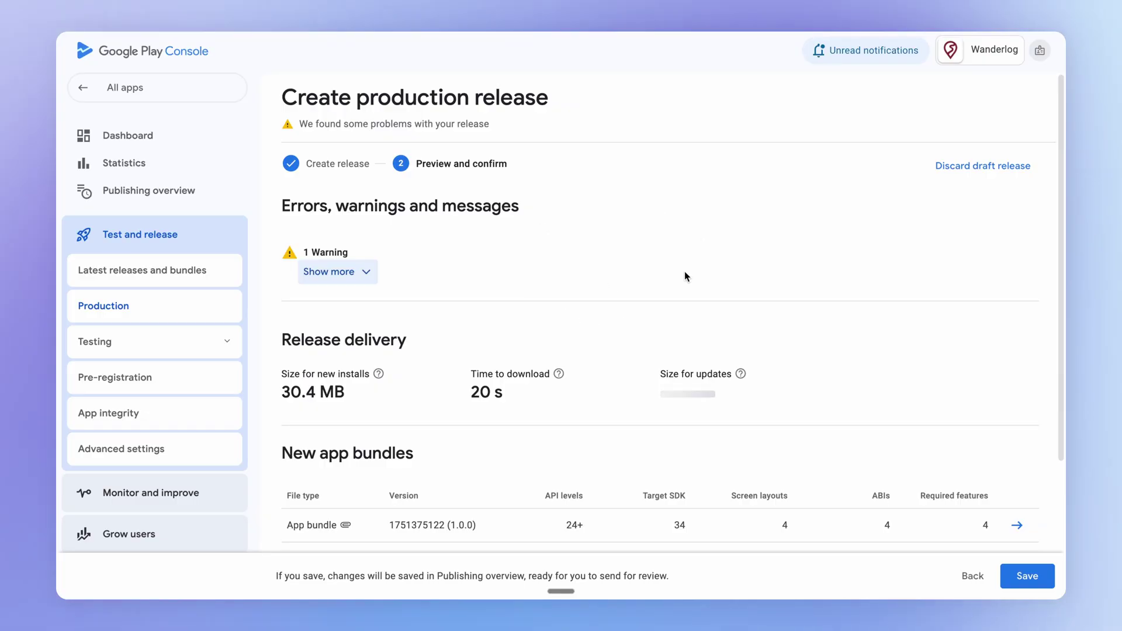
{"action": "scroll", "coordinate": [681, 294], "scroll_direction": "down", "scroll_amount": 2}
{"action": "scroll", "coordinate": [681, 294], "scroll_direction": "down", "scroll_amount": 1}
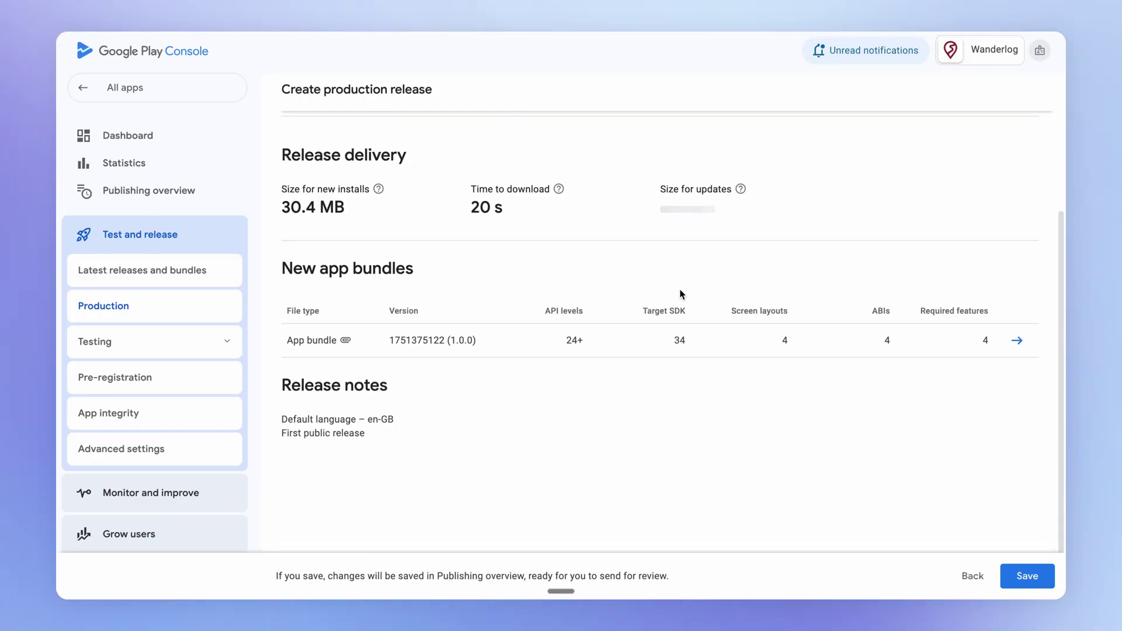
{"action": "scroll", "coordinate": [679, 292], "scroll_direction": "up", "scroll_amount": 3}
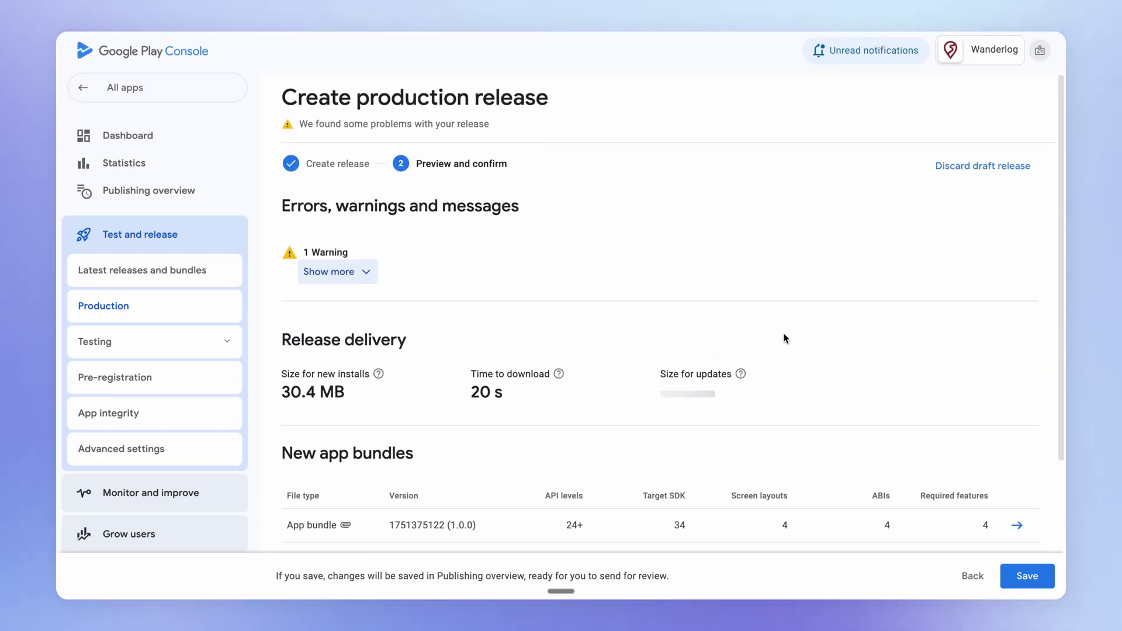
{"action": "left_click", "coordinate": [1021, 576]}
Complete the advertising ID declaration and send the 14 changes to Google for review
{"action": "scroll", "coordinate": [687, 353], "scroll_direction": "down", "scroll_amount": 3}
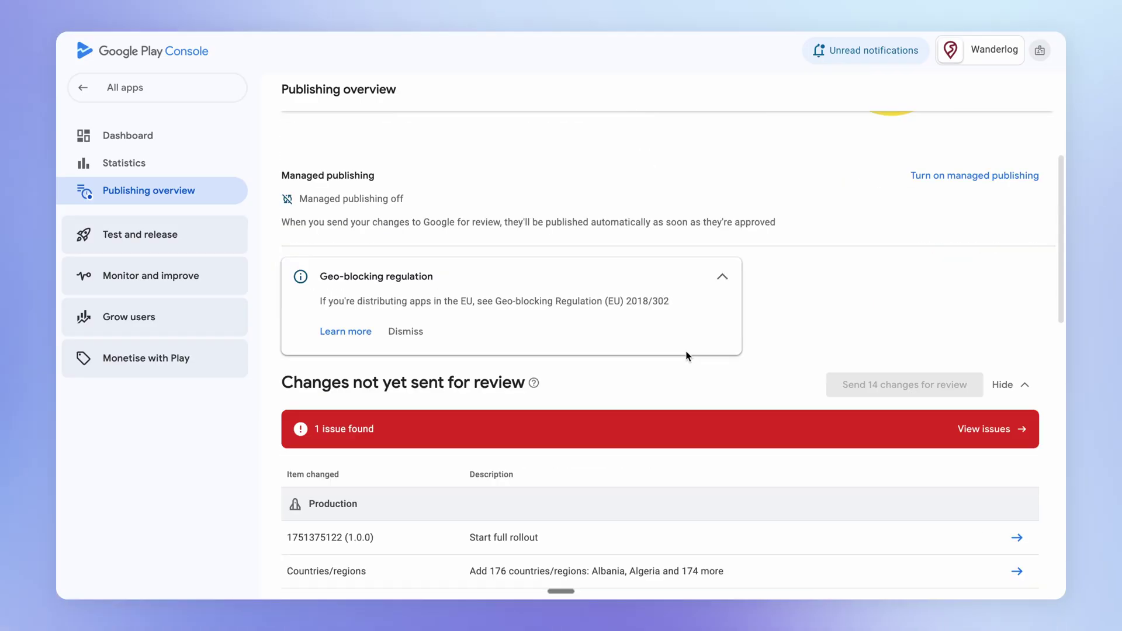
{"action": "left_click", "coordinate": [1000, 433]}
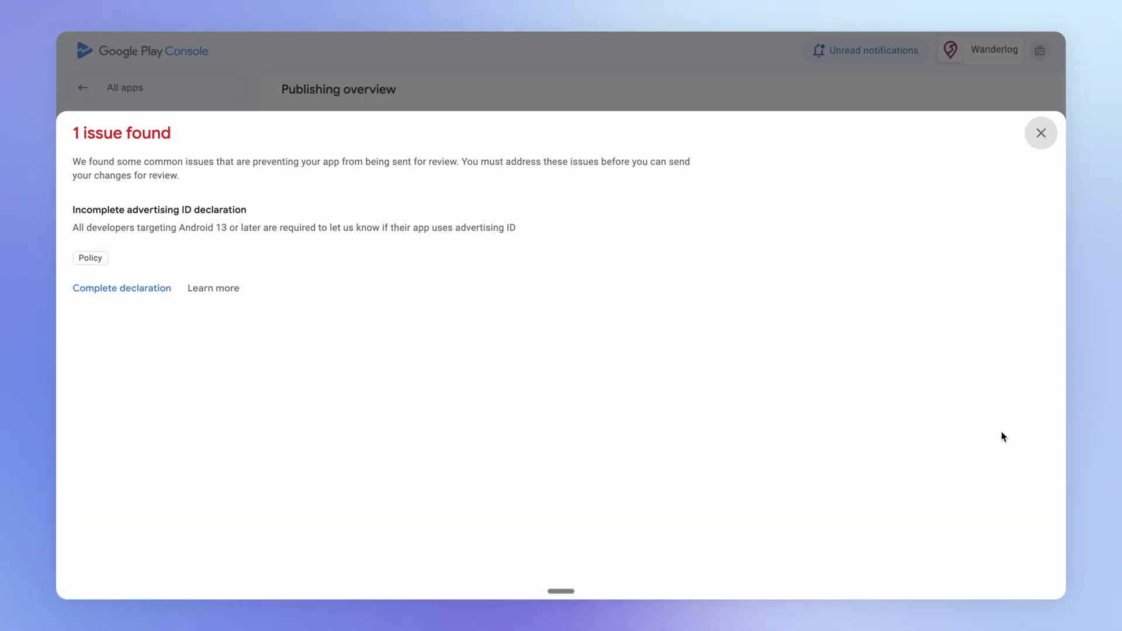
{"action": "left_click", "coordinate": [155, 289]}
{"action": "left_click", "coordinate": [149, 190]}
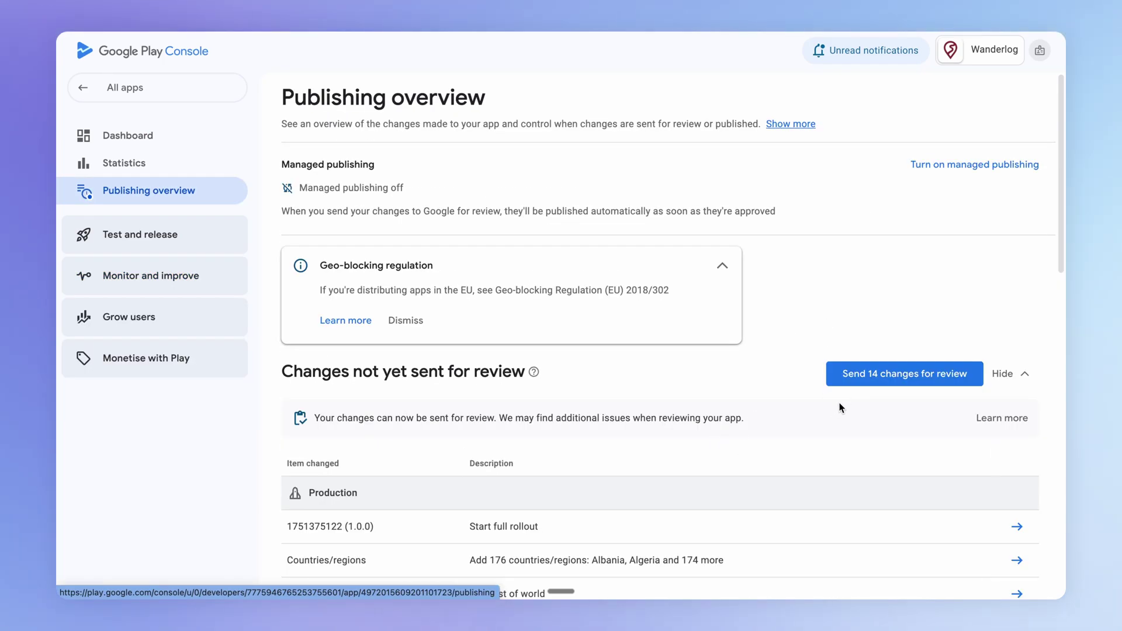
{"action": "left_click", "coordinate": [915, 378]}
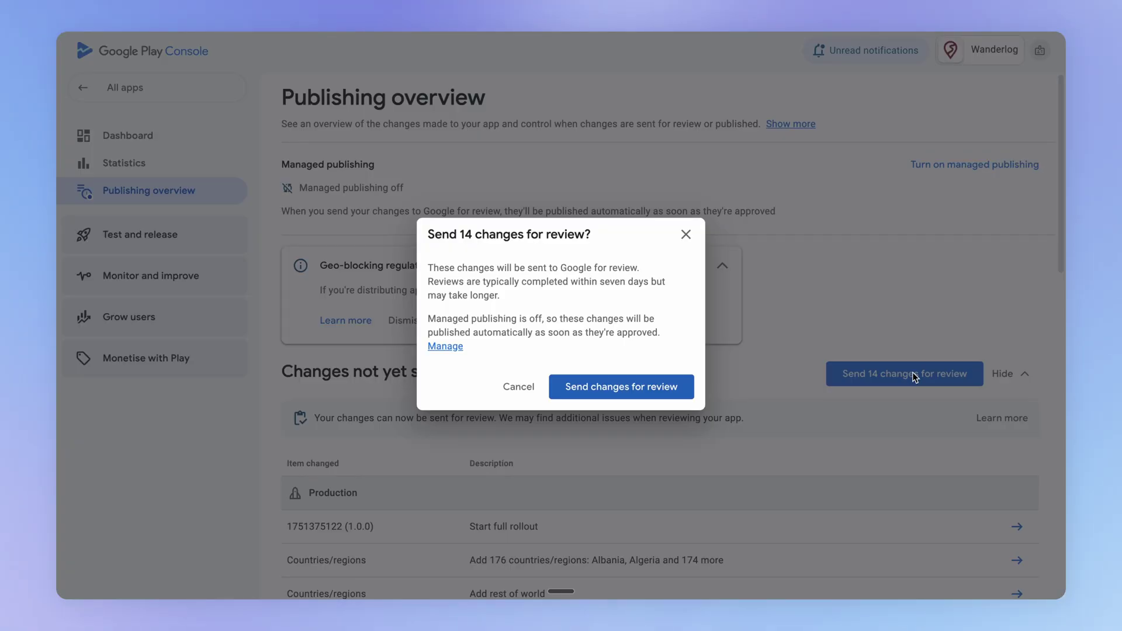
{"action": "key", "text": "Return"}
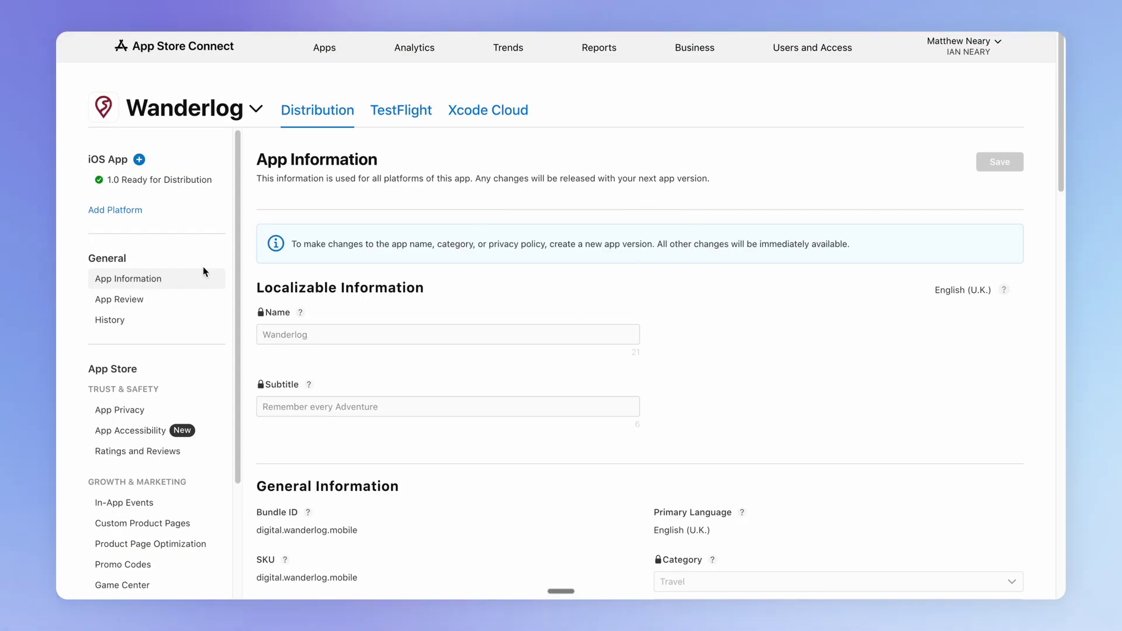
From App Information's Additional Information section, open Wanderlog's public listing with View on App Store
{"action": "scroll", "coordinate": [596, 360], "scroll_direction": "down", "scroll_amount": 15}
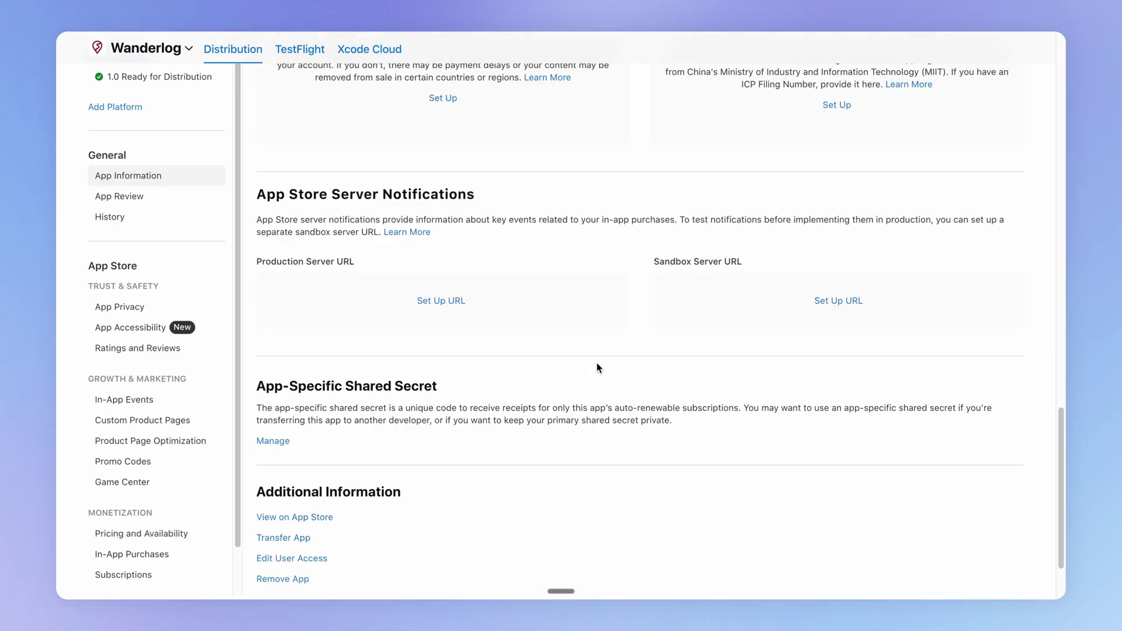
{"action": "scroll", "coordinate": [597, 367], "scroll_direction": "down", "scroll_amount": 2}
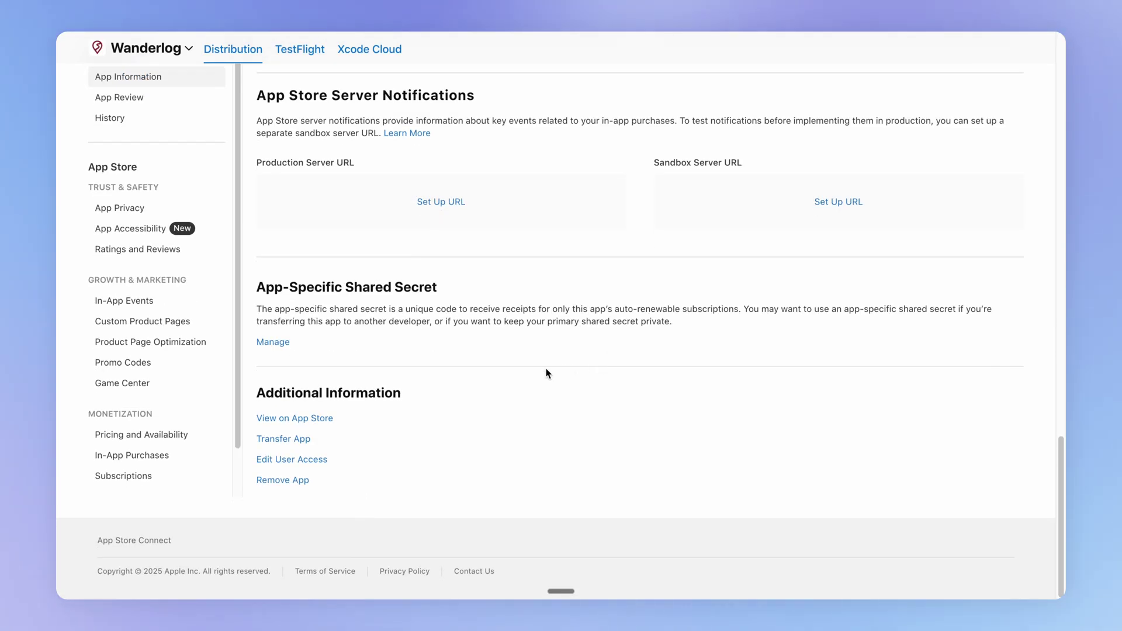
{"action": "left_click", "coordinate": [325, 427]}
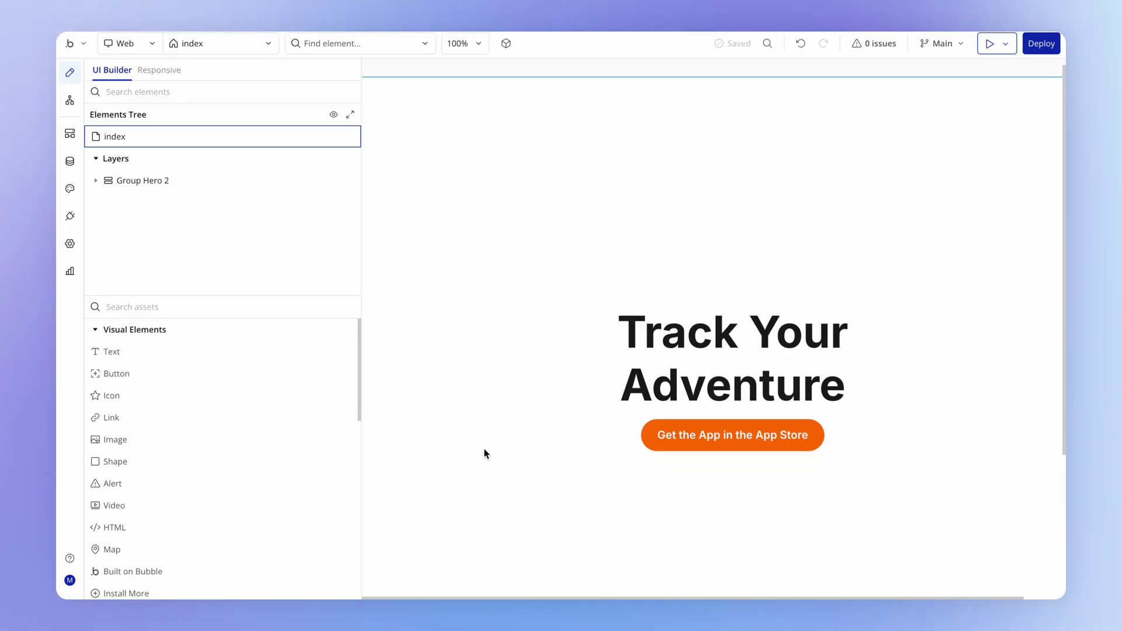
Give the Get the App button a click workflow that opens the pasted App Store URL externally
{"action": "scroll", "coordinate": [509, 446], "scroll_direction": "down", "scroll_amount": 1}
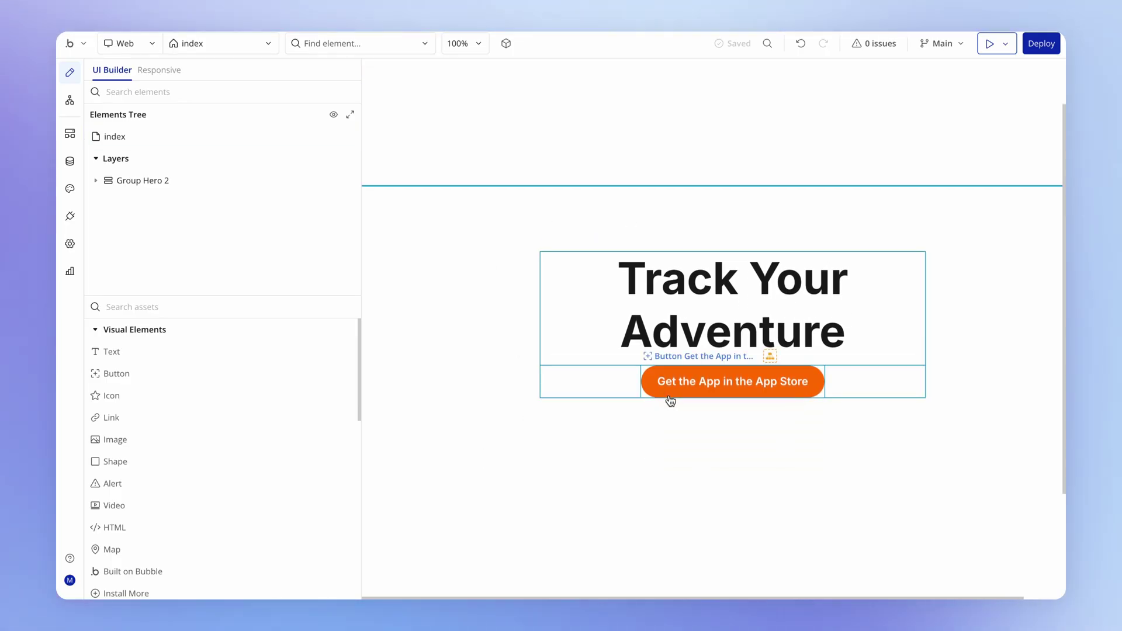
{"action": "left_click", "coordinate": [722, 387]}
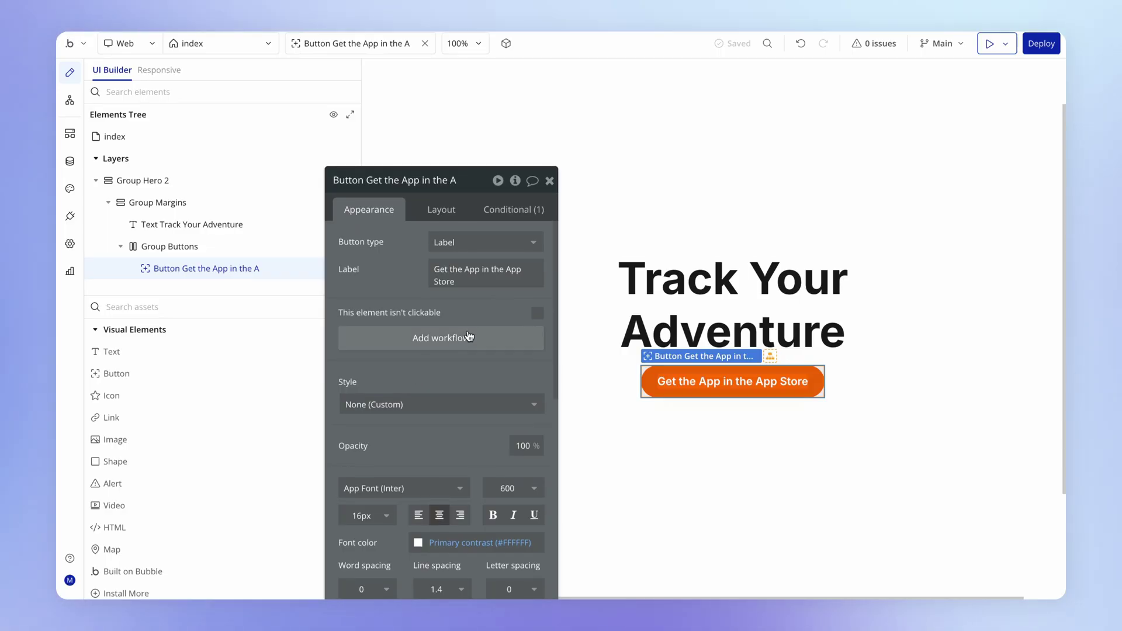
{"action": "left_click", "coordinate": [468, 336]}
{"action": "left_click", "coordinate": [738, 159]}
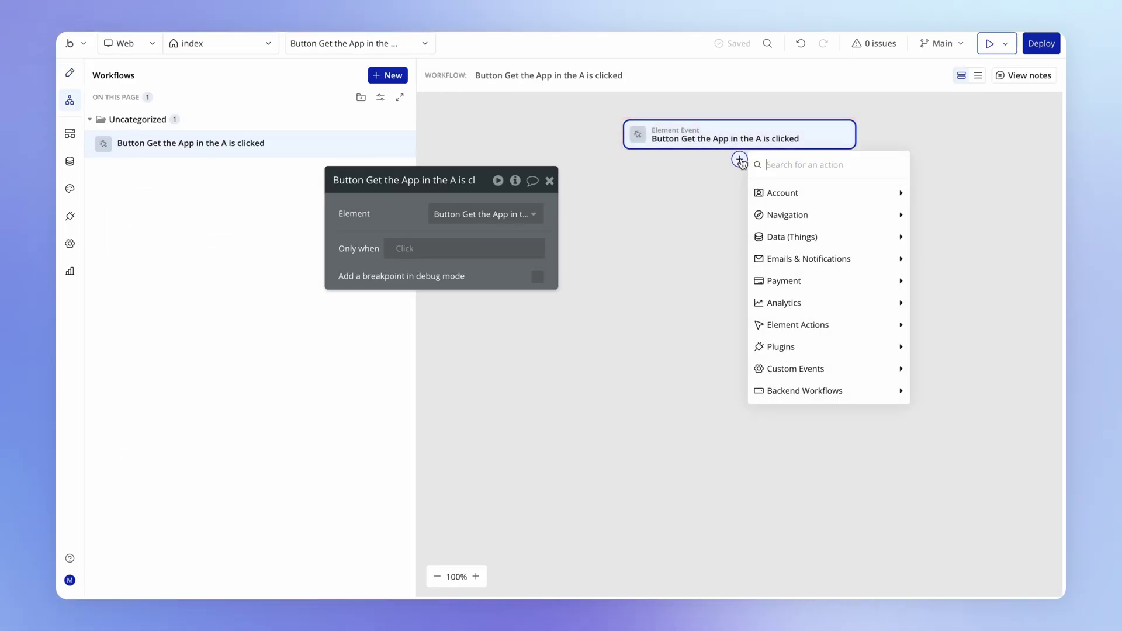
{"action": "mouse_move", "coordinate": [776, 223]}
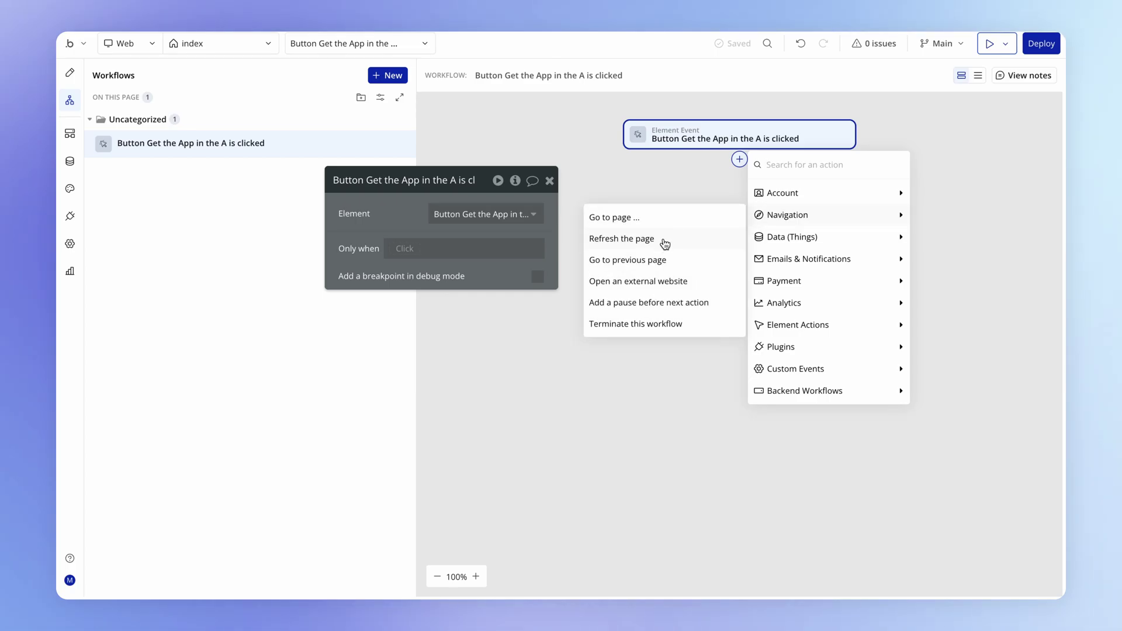
{"action": "left_click", "coordinate": [635, 282]}
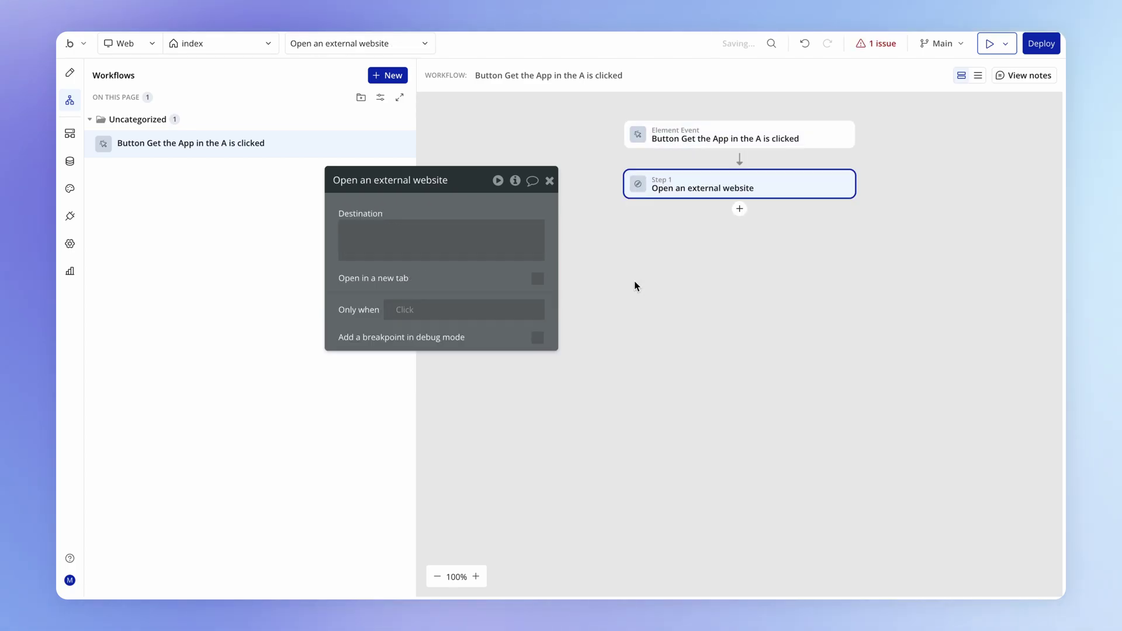
{"action": "left_click", "coordinate": [441, 234]}
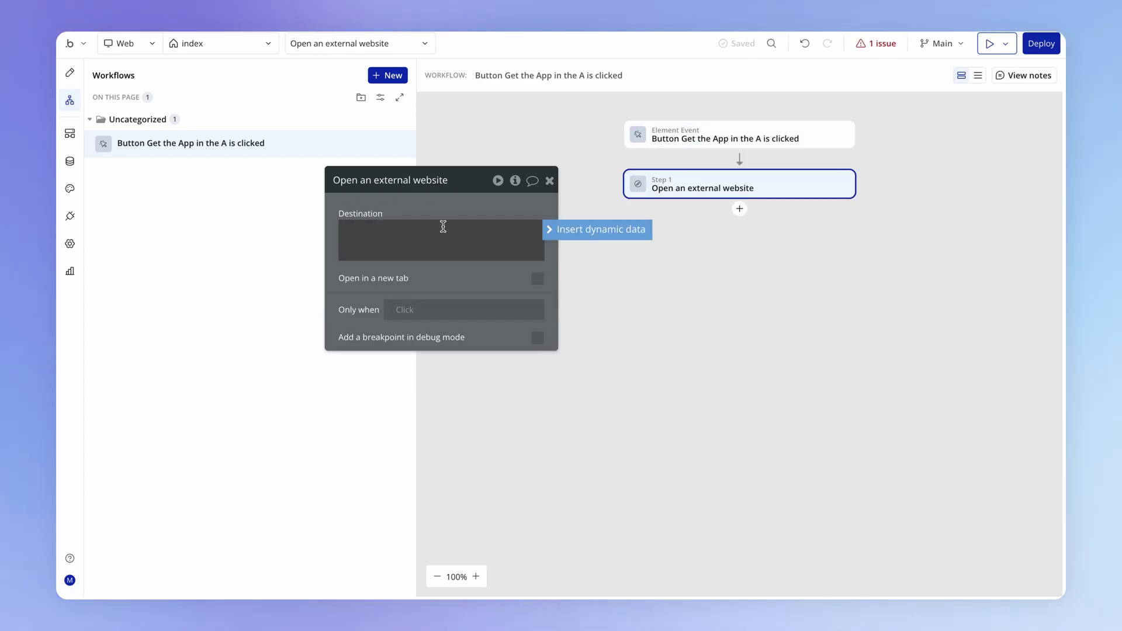
{"action": "key", "text": "ctrl+v"}
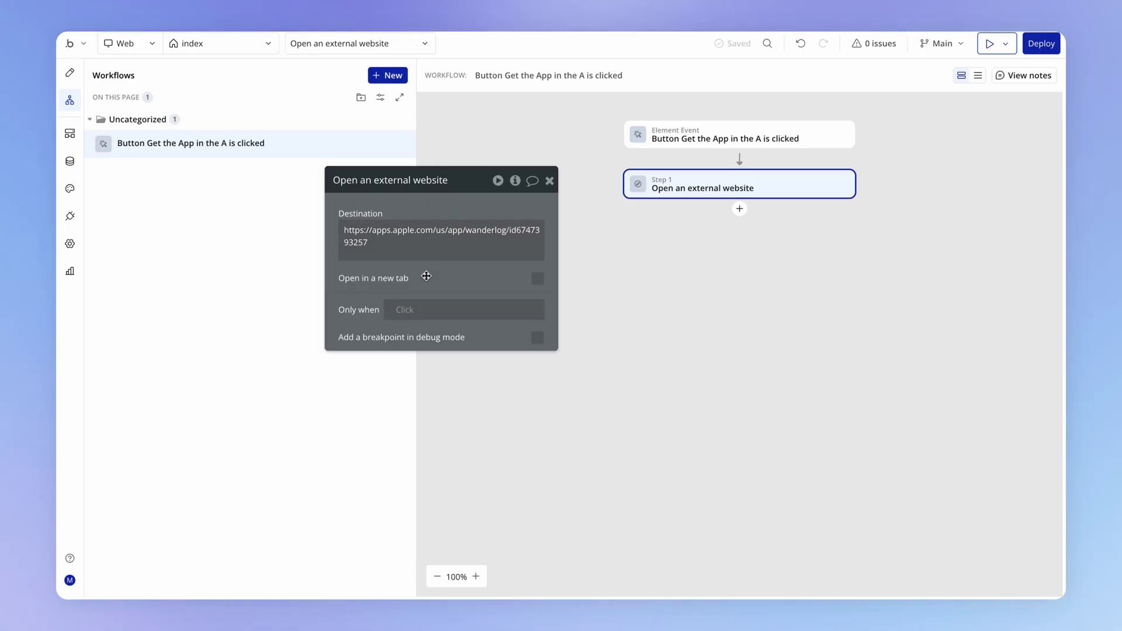